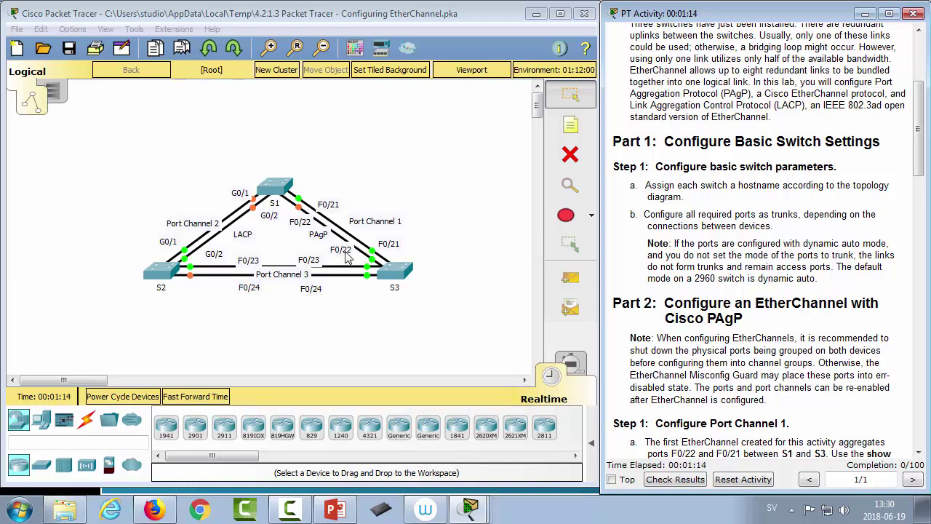
Step: Enter global configuration mode on the top switch of the topology and set its hostname to S1
click(276, 187)
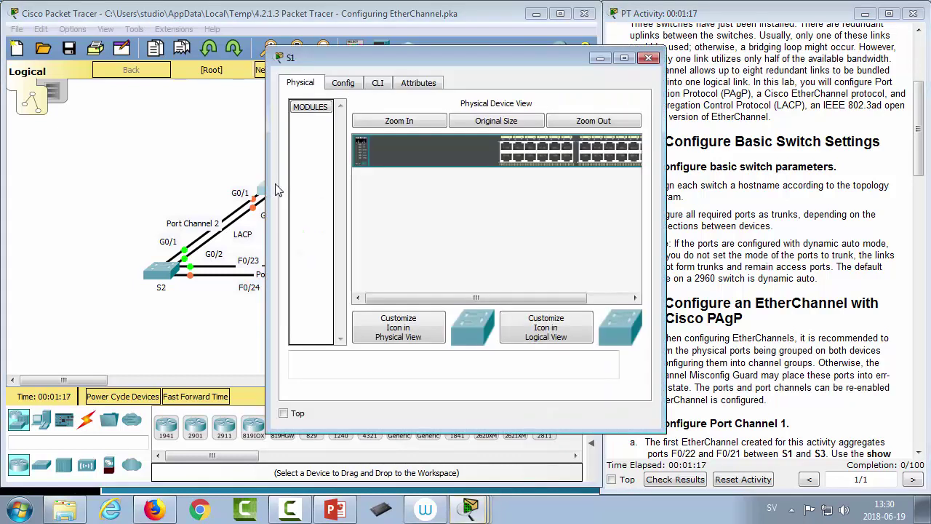
click(384, 84)
key(Return)
text(ena)
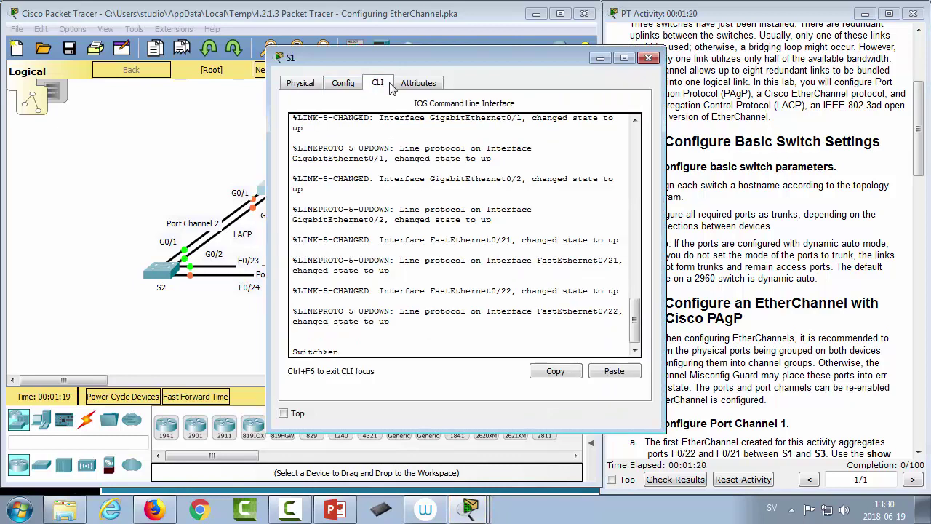
key(Return)
text(conf)
key(Return)
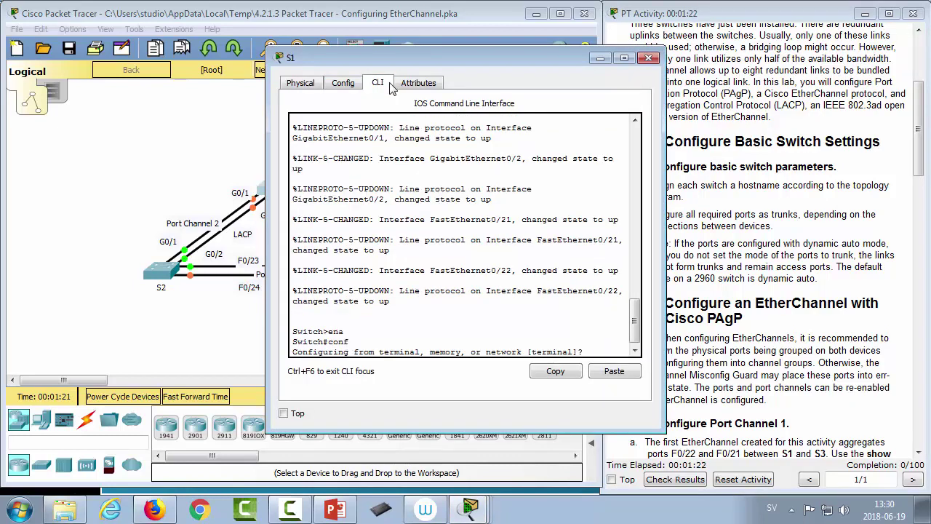
key(Return)
text(hostname S1)
key(Return)
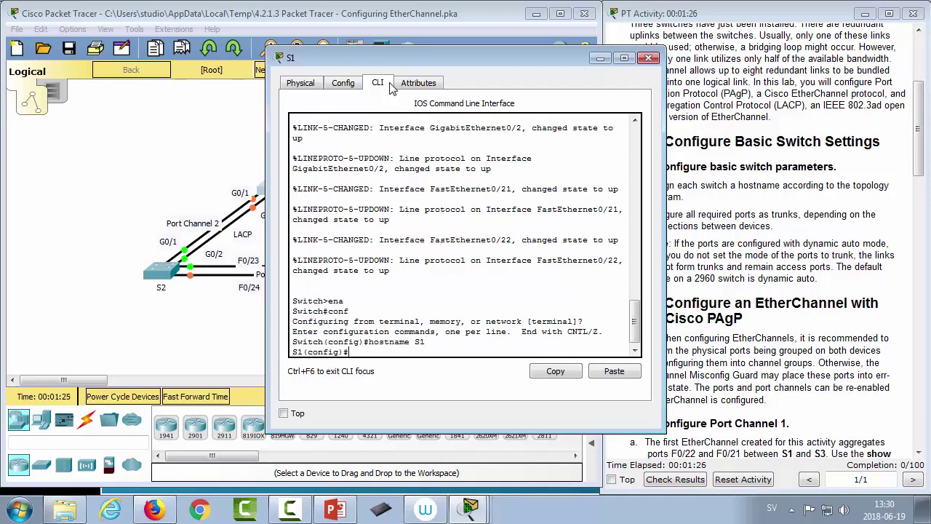
Step: Enter global configuration mode on switch S2 and set its hostname to S2
click(171, 274)
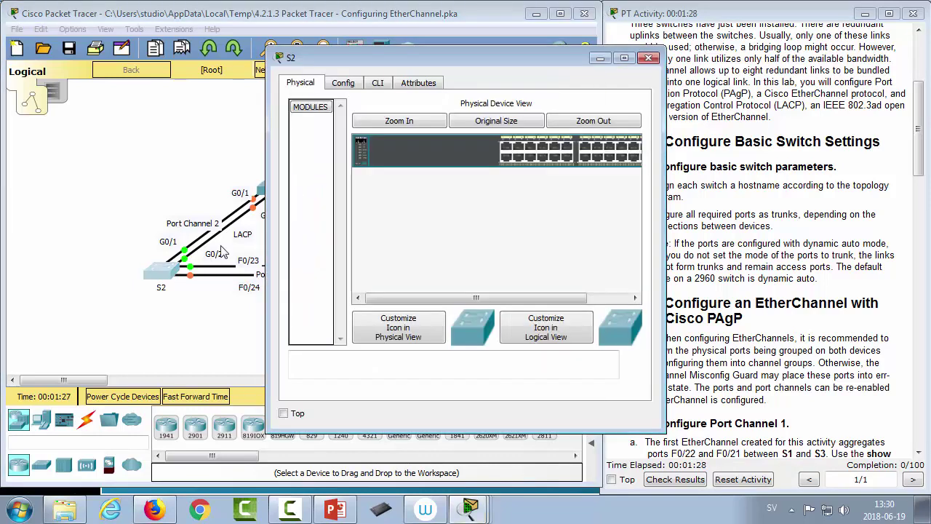
click(377, 82)
key(Return)
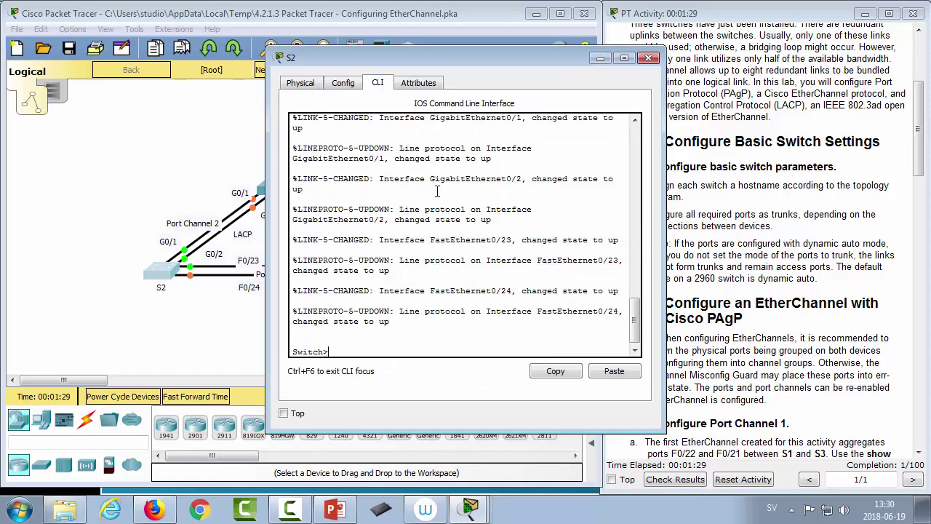
text(ena)
key(Return)
text(con)
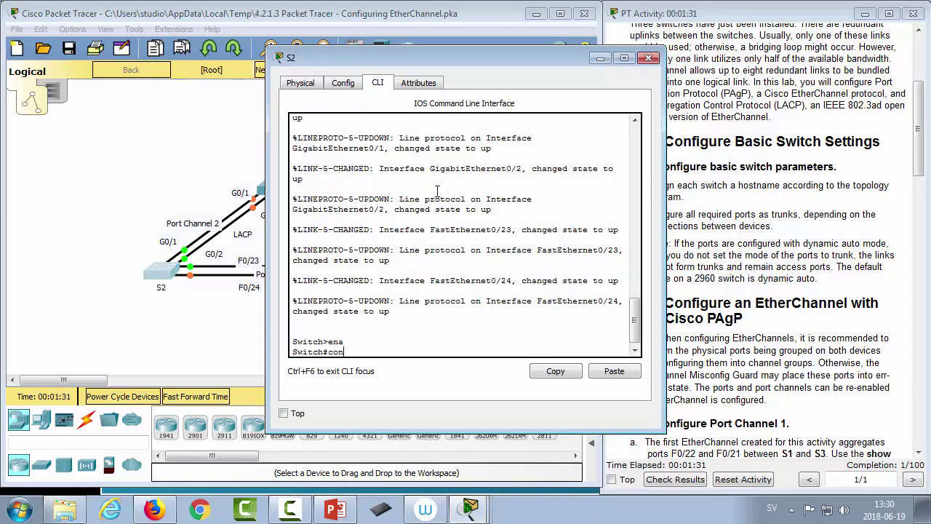
text(f t)
key(Return)
text(hostname S2)
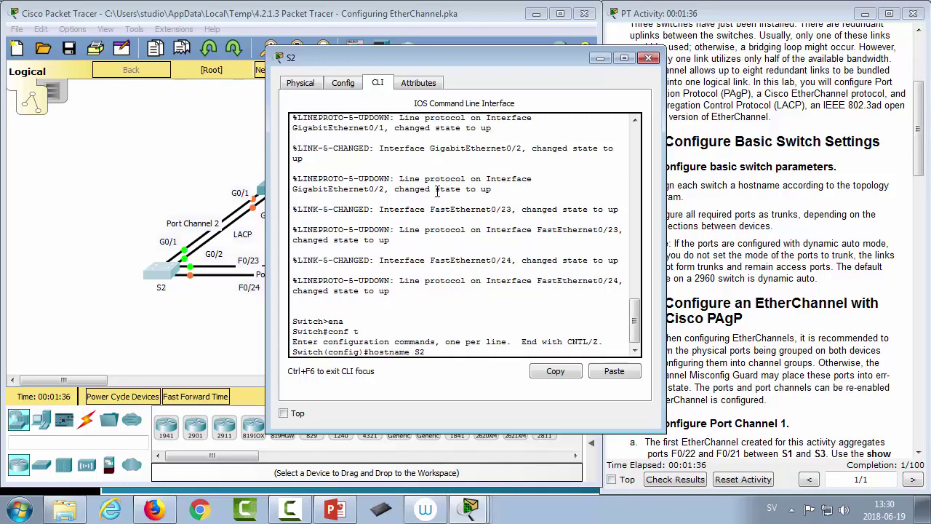
key(Return)
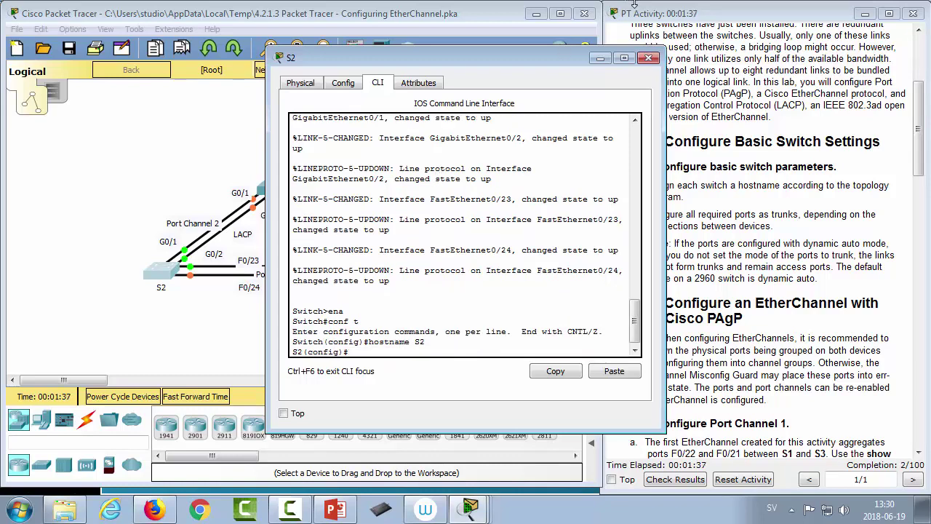
Step: Open the command line of switch S3 and enter privileged EXEC mode
click(348, 200)
click(388, 274)
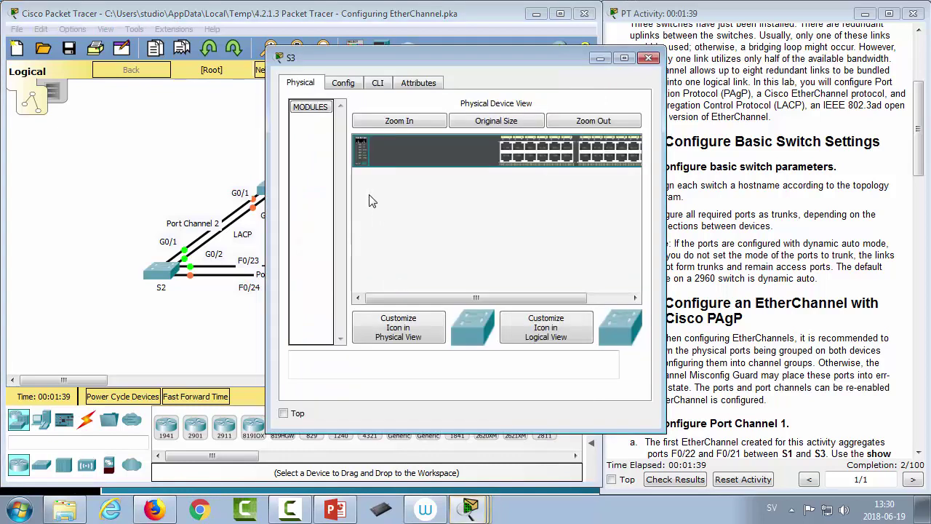
click(383, 86)
key(Return)
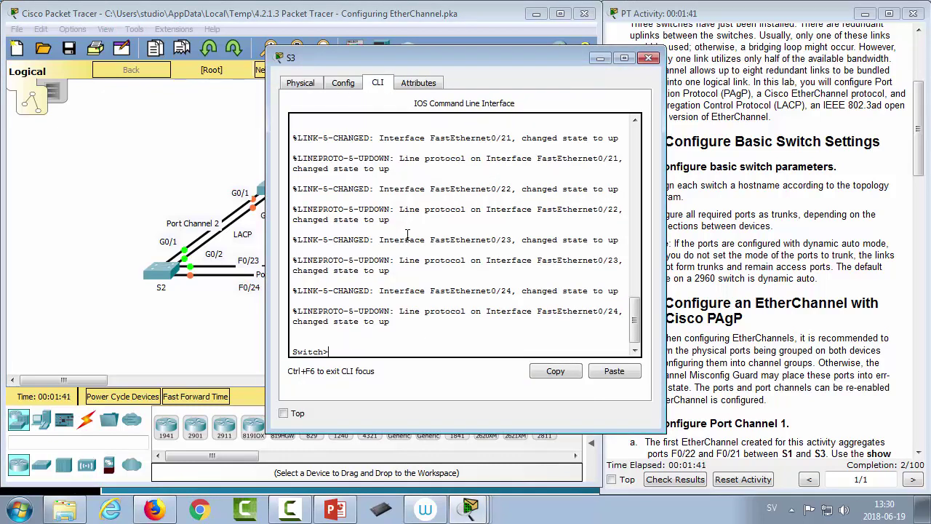
text(ena)
key(BackSpace)
key(BackSpace)
key(Tab)
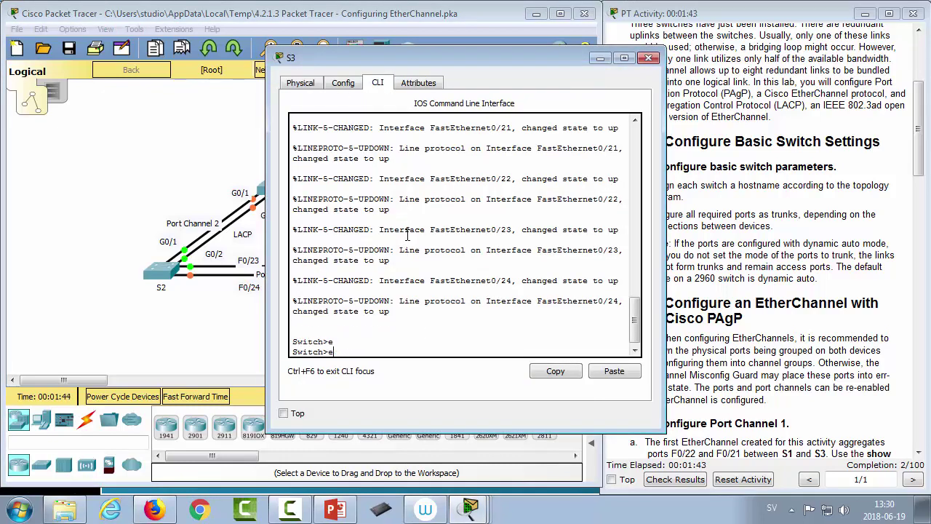
text(na)
key(Tab)
key(Return)
Step: Set the third switch's hostname to S3 in global configuration mode and close the open switch windows
text(conf t)
key(Return)
text(hos)
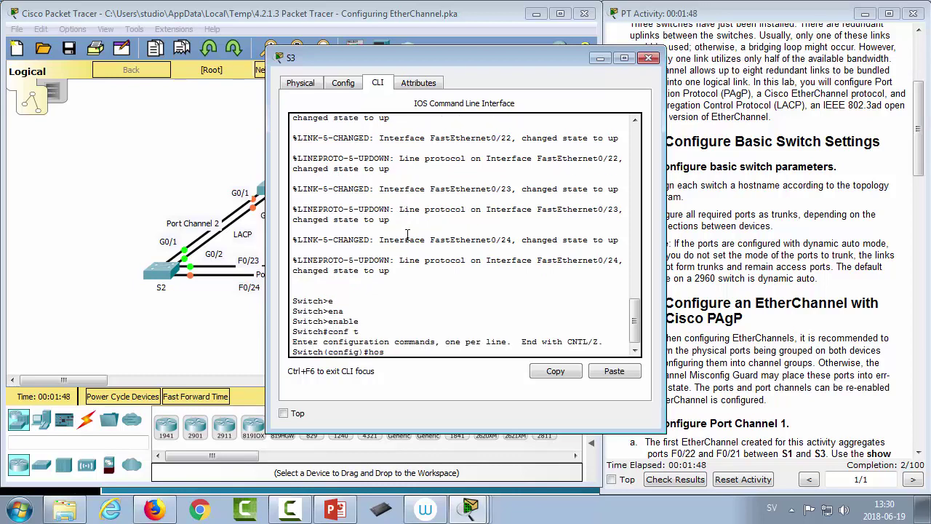
text(tname S3)
key(Return)
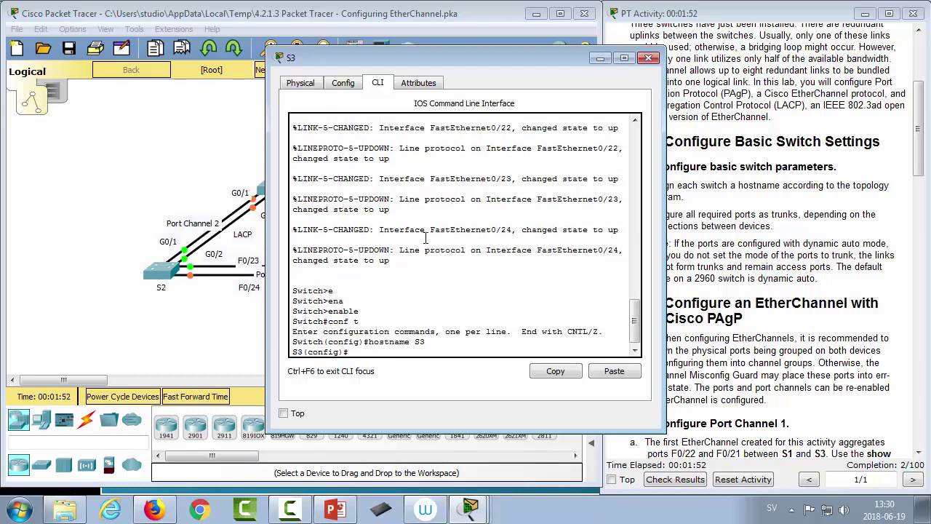
click(647, 59)
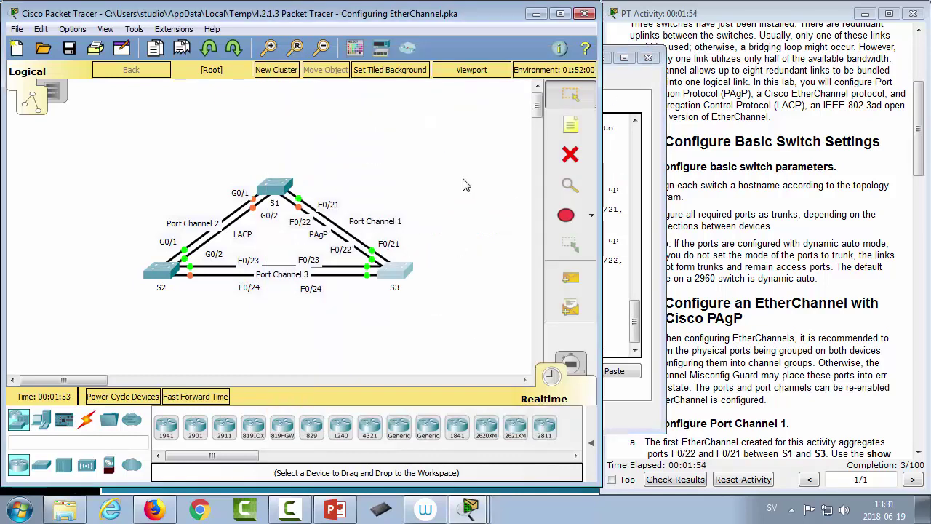
click(646, 58)
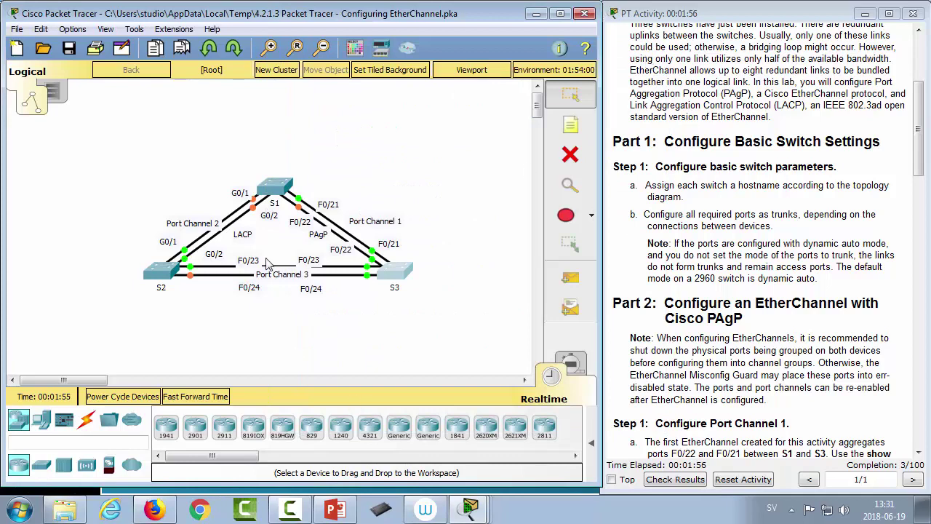
Step: On S1, shut down the interface range fa0/1-24
click(271, 189)
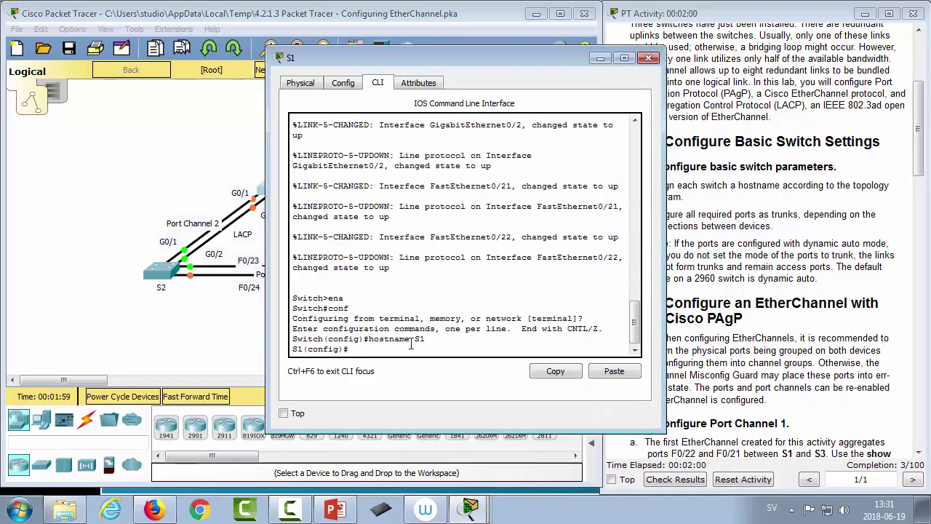
text(inter)
key(Tab)
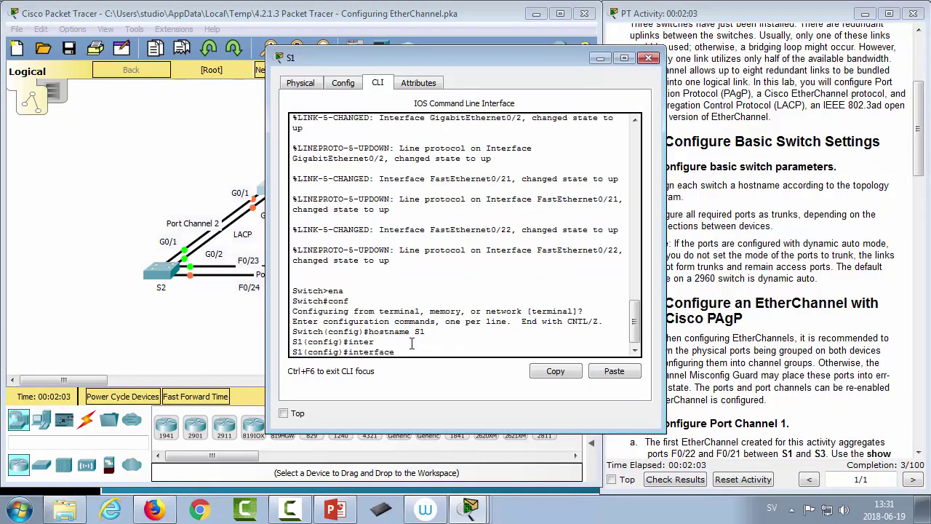
text(ra)
key(Tab)
text(fa0/1-24)
key(Return)
text(no)
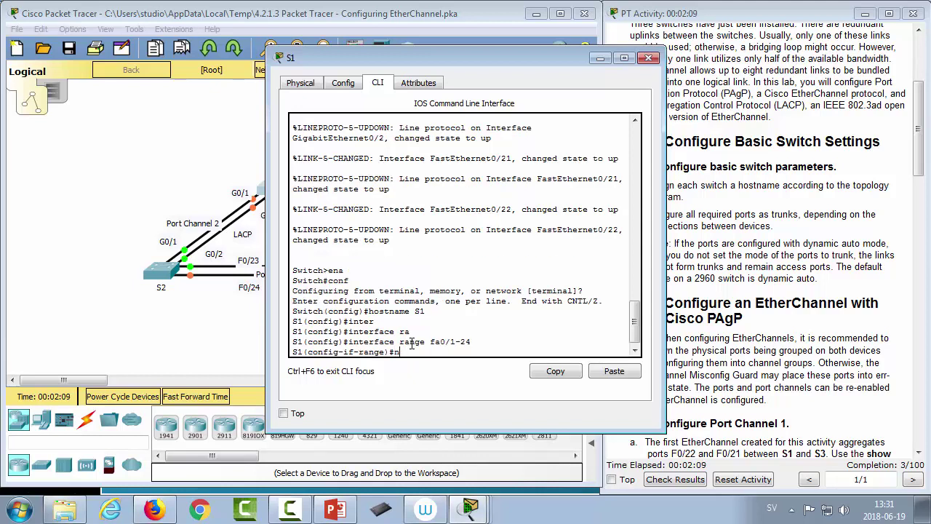
key(BackSpace)
key(BackSpace)
text(shutdown)
key(Return)
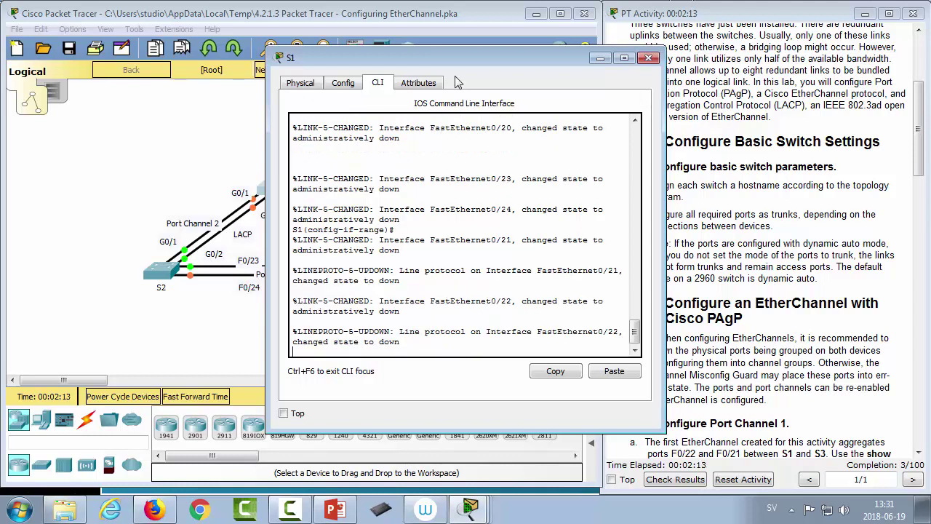
Step: Shut down the interface range gig0/1-2 on S1 and close its window
key(Up)
key(Up)
key(BackSpace)
key(BackSpace)
text(ig0/1-2)
key(Return)
text(shutd)
key(Tab)
key(Return)
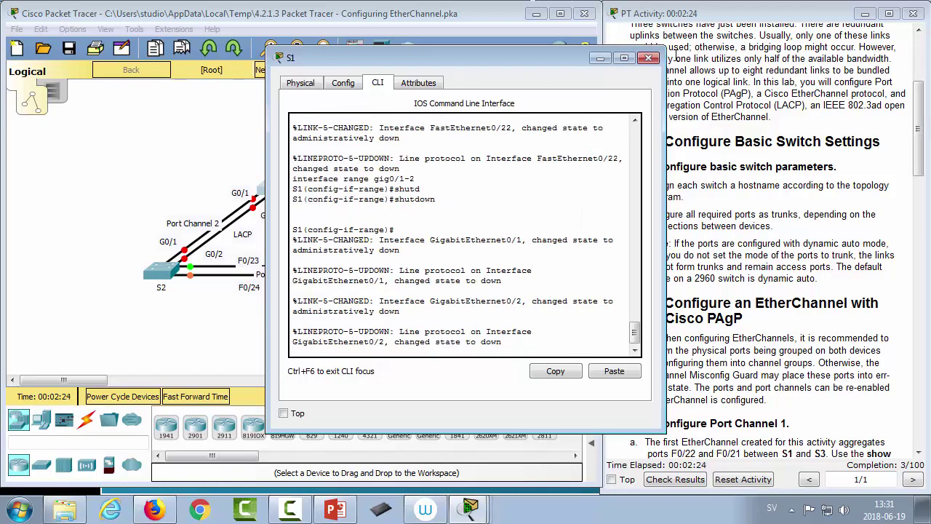
click(647, 57)
Step: On S2, shut down the interface range fa0/1-24
click(149, 271)
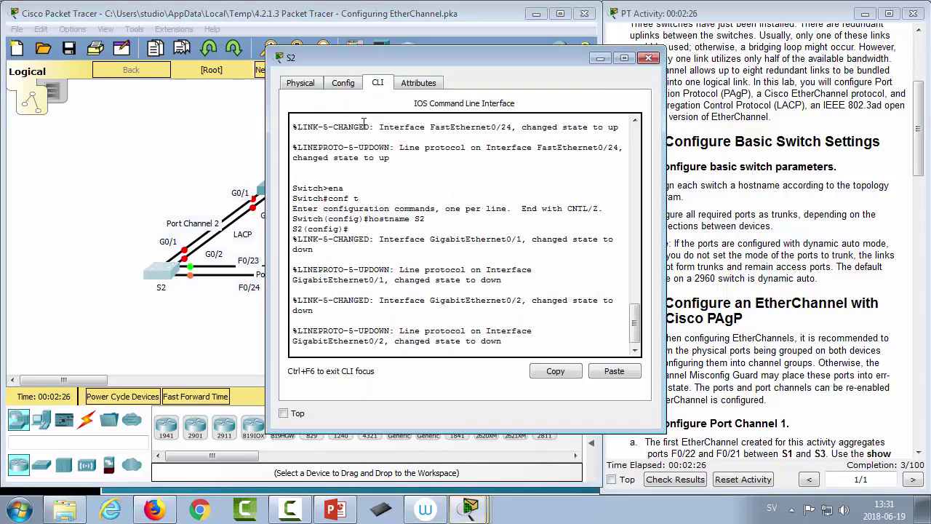
text(interface)
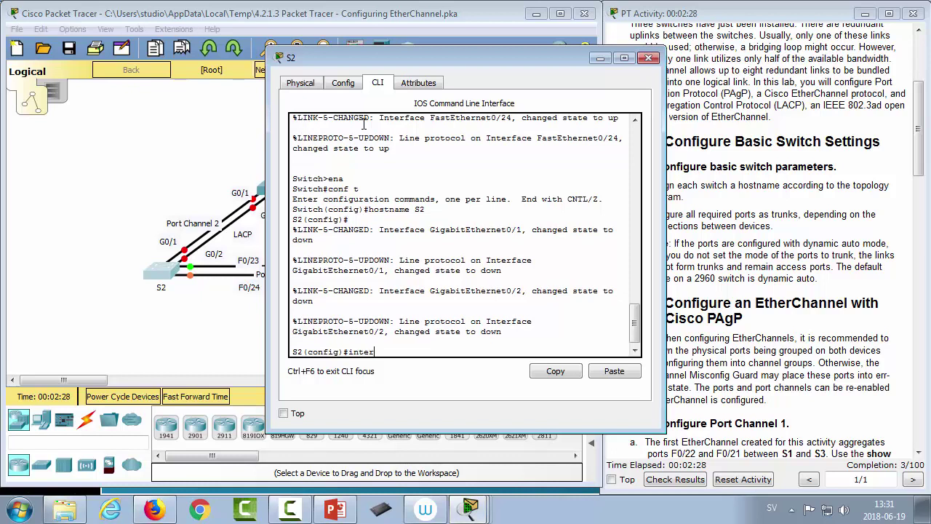
key(Tab)
text(ra)
key(Tab)
text(fa0/1-24)
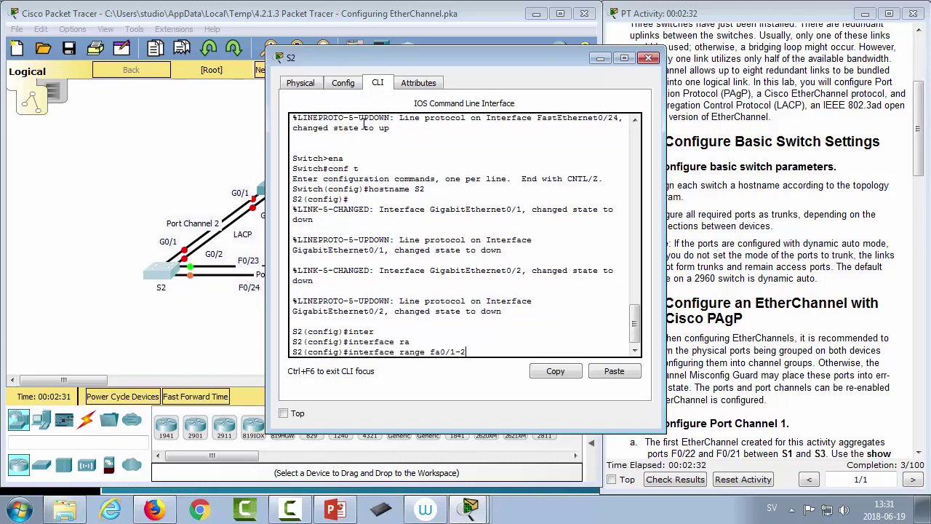
key(Return)
text(shut)
key(Return)
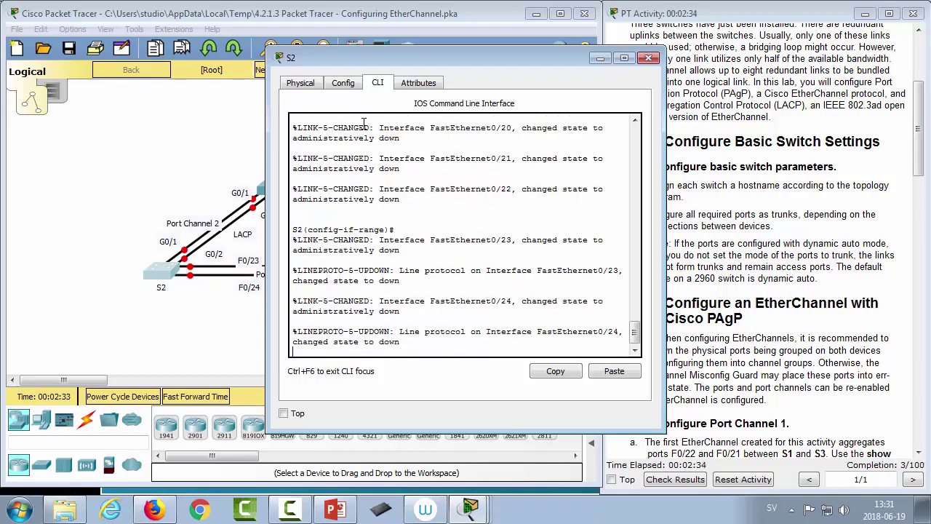
Step: Shut down the interface range gig0/1-2 on S2 and close its window
text(shutdown)
key(Up)
key(BackSpace)
key(BackSpace)
key(BackSpace)
text(gig0/1-2)
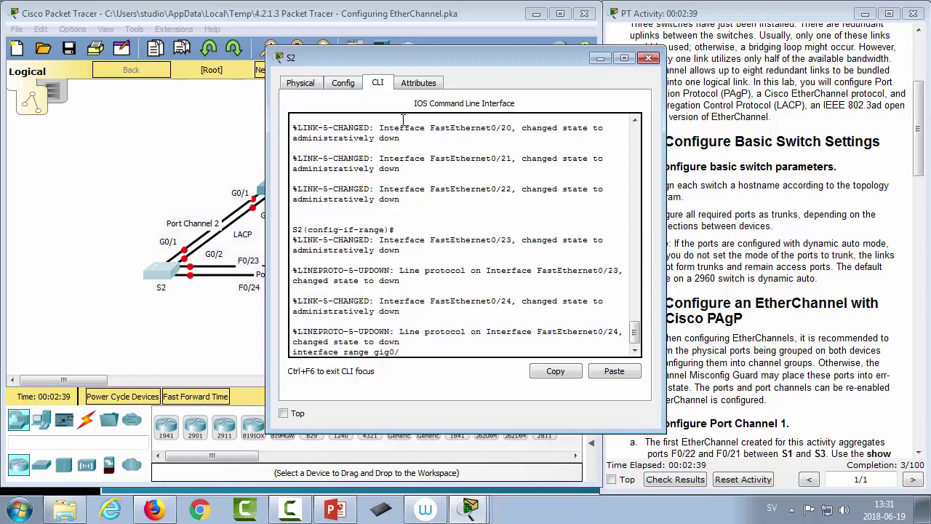
key(Return)
text(shutdown)
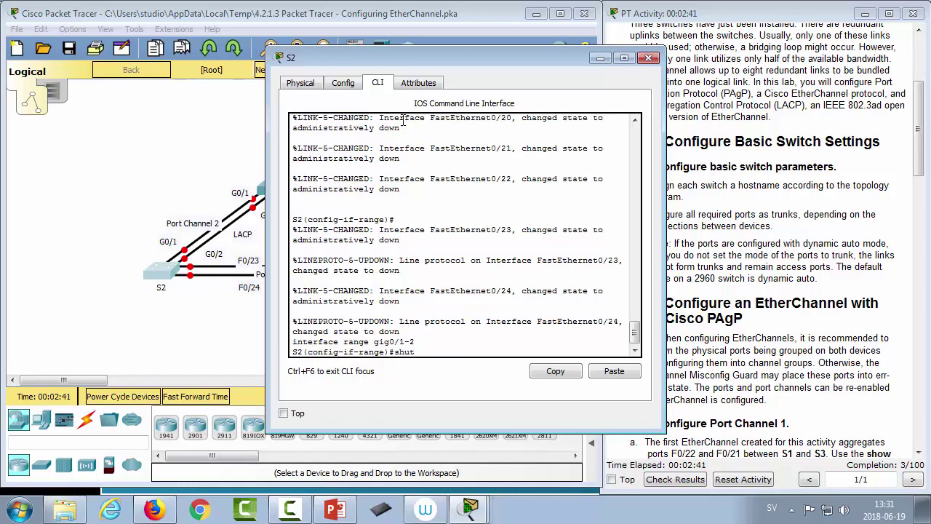
key(Return)
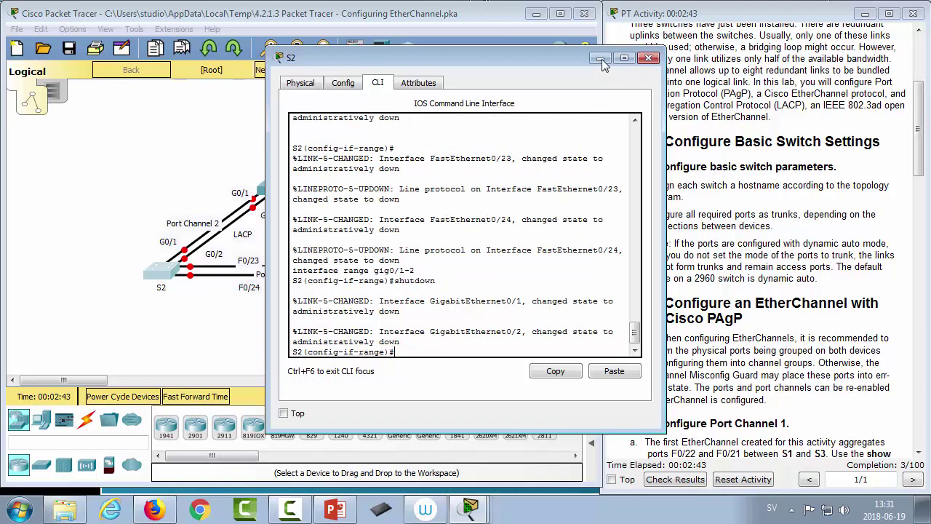
click(648, 57)
Step: Open the command line of S3 and try to select the interface range 0/1-24
click(393, 274)
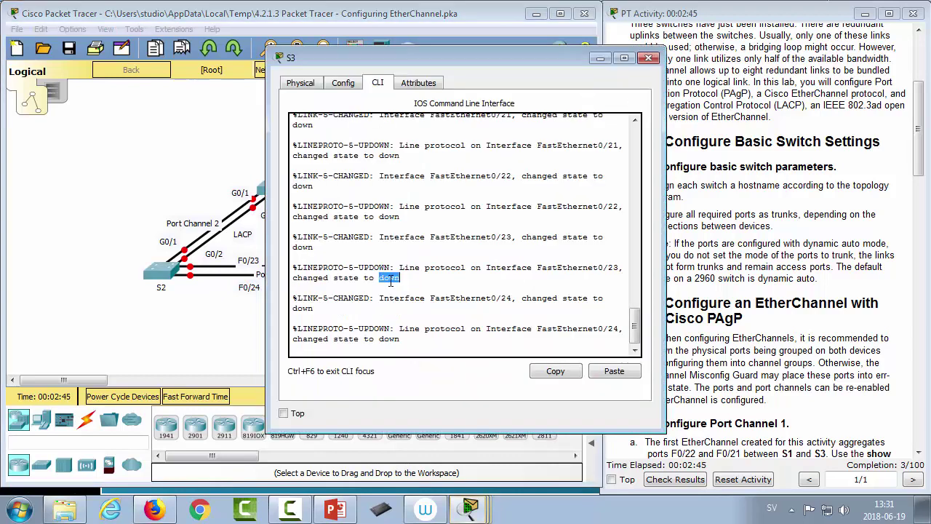
text(hostname S3)
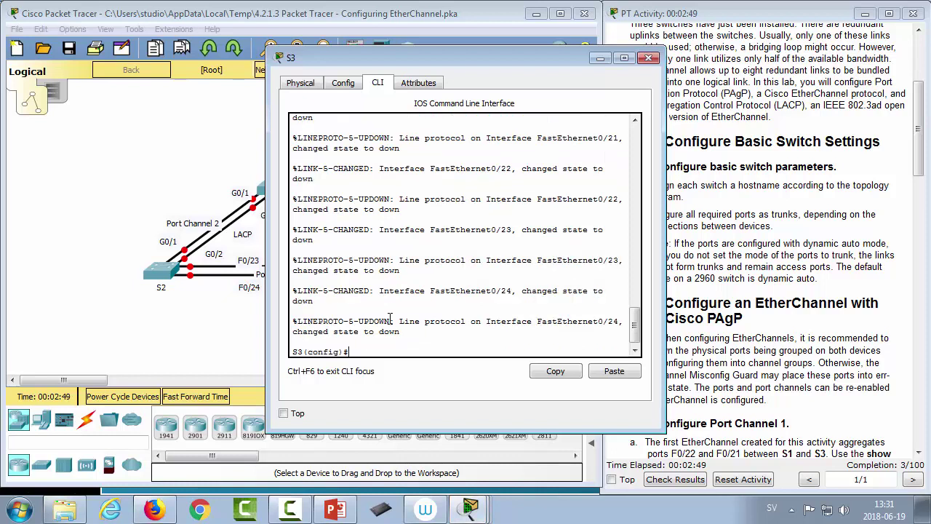
text(inter)
key(Tab)
text(f)
key(BackSpace)
text(ra)
key(Tab)
text(0/1-24)
key(Return)
Step: Correct the interface range to fa0/1-24 on S3, shut those ports down and close the window
key(Up)
key(Left)
key(Left)
text(fa)
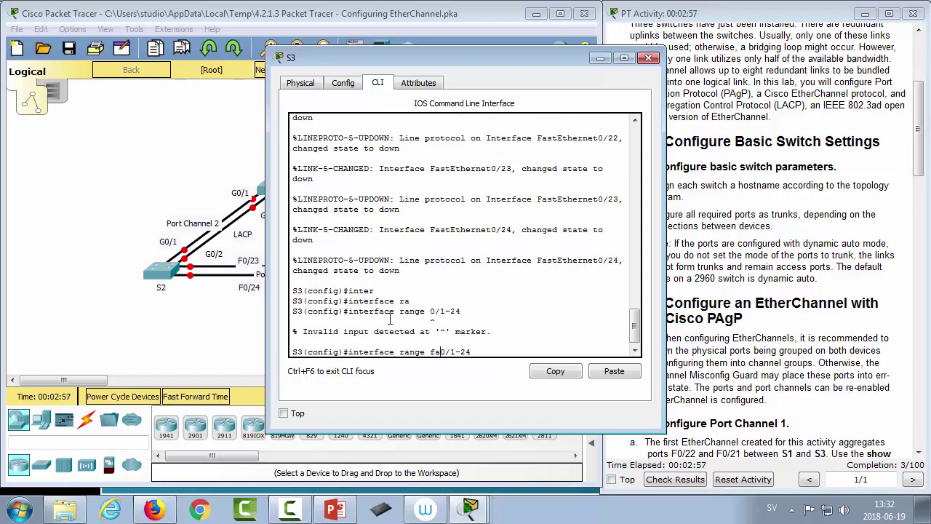
key(Return)
text(shut)
key(Return)
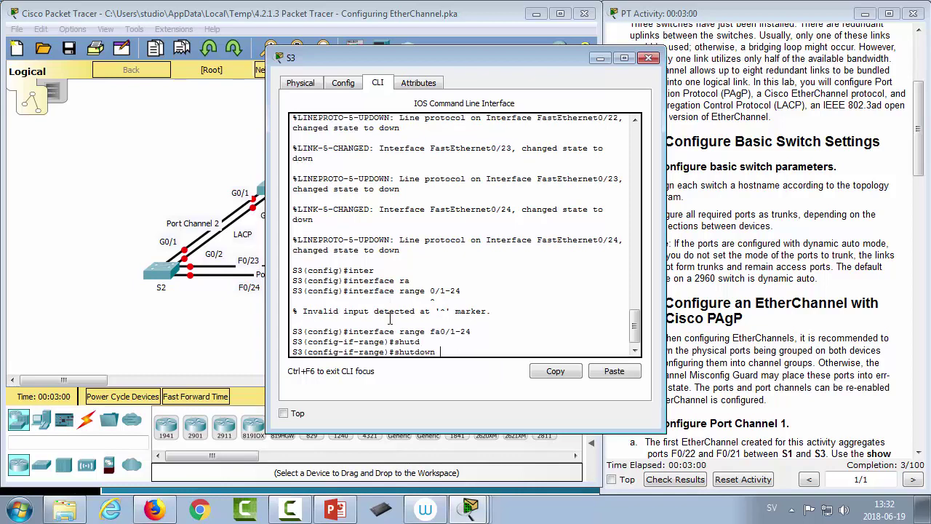
click(648, 57)
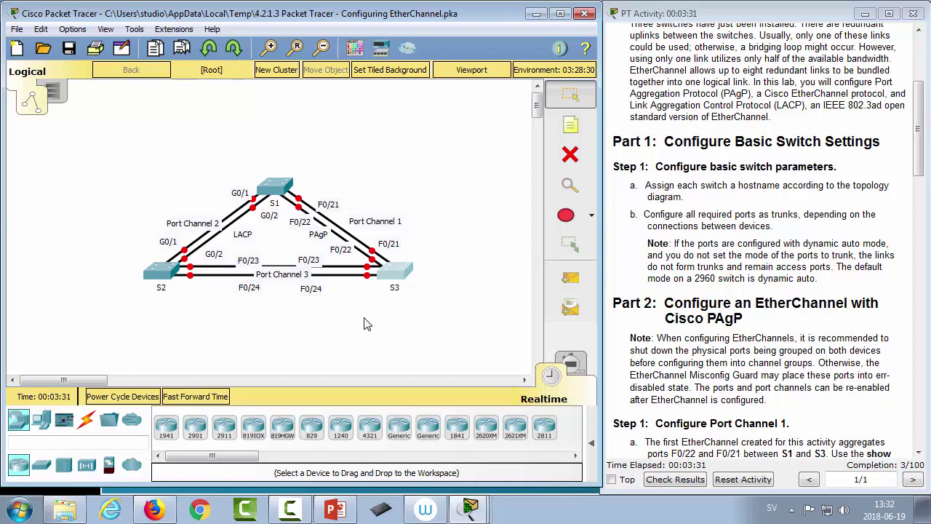
Step: Reopen S1's command line clear of the topology and return from interface range mode to global configuration mode
click(279, 188)
drag(407, 59, 639, 45)
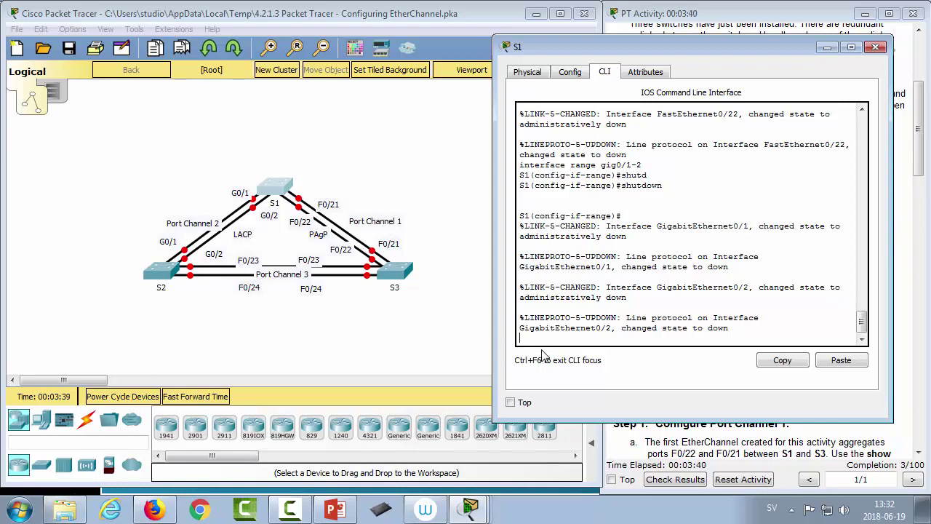
key(Return)
text(exit)
key(Return)
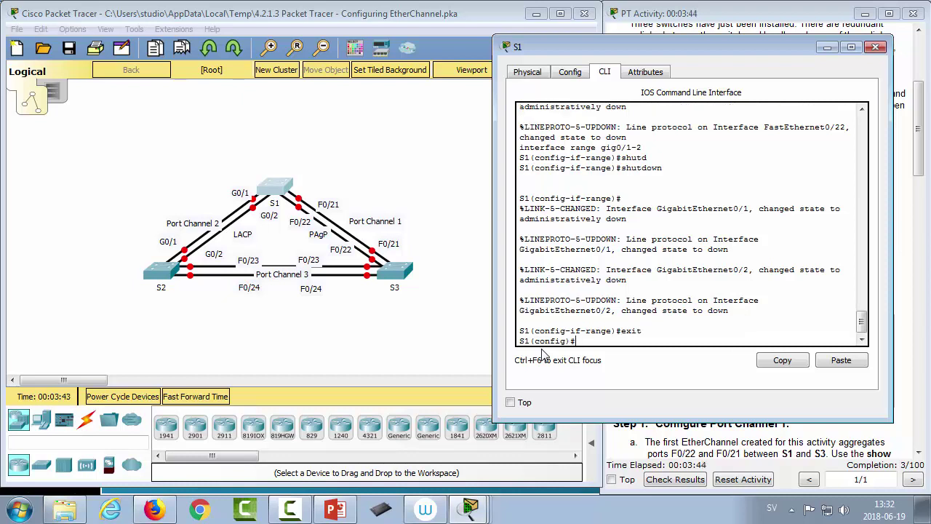
Step: Select the interface range fa0/21-22 on S1 for configuration
text(in)
key(Tab)
text(ra)
key(Tab)
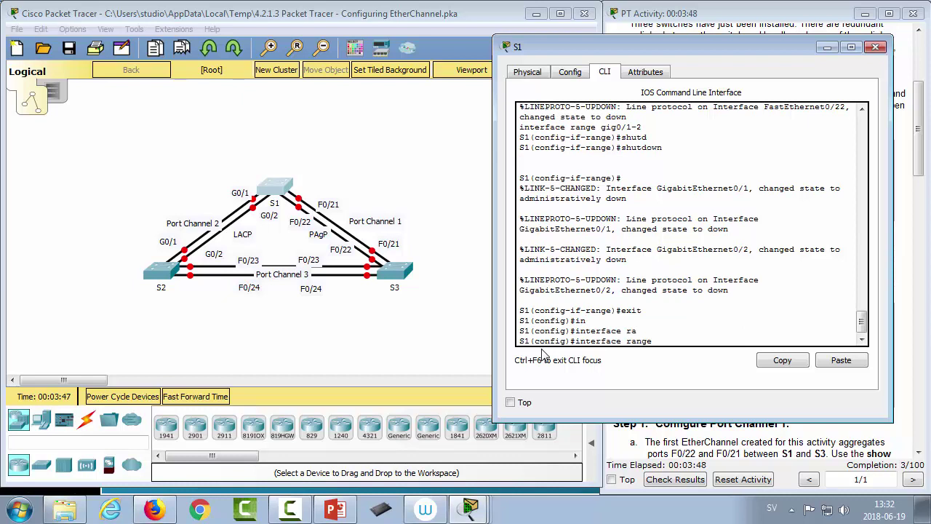
text(fa)
text(0/21-22)
key(Return)
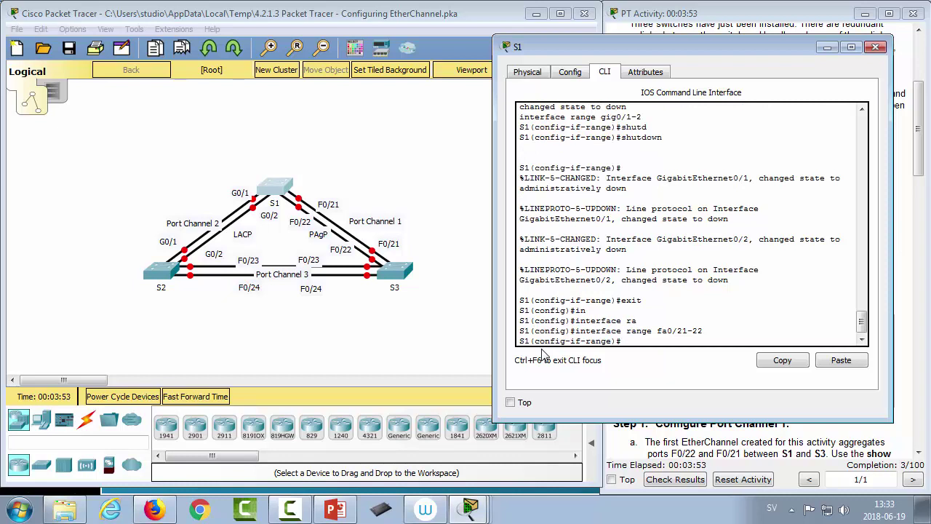
Step: Look up the available channel commands for the selected S1 ports and begin a channel-group command
text(po)
key(Tab)
key(BackSpace)
key(BackSpace)
text(ch)
key(Tab)
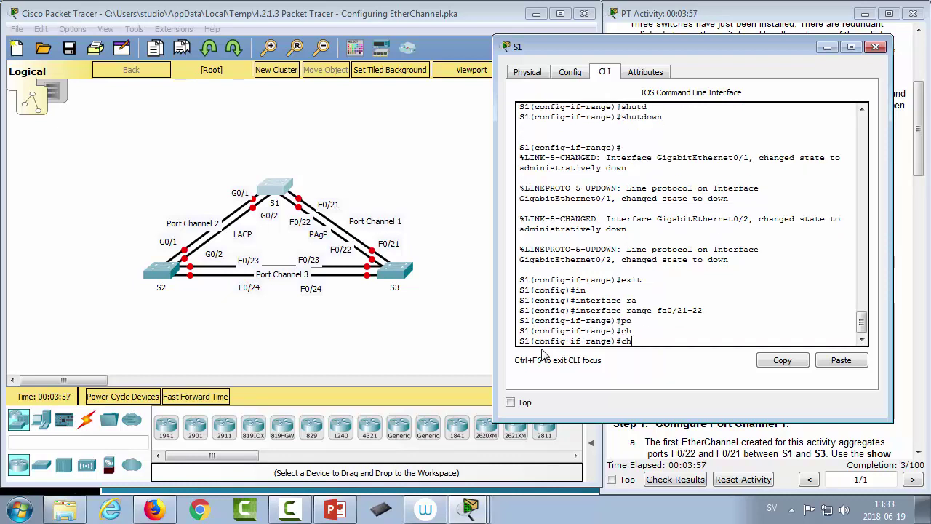
text(a)
key(Tab)
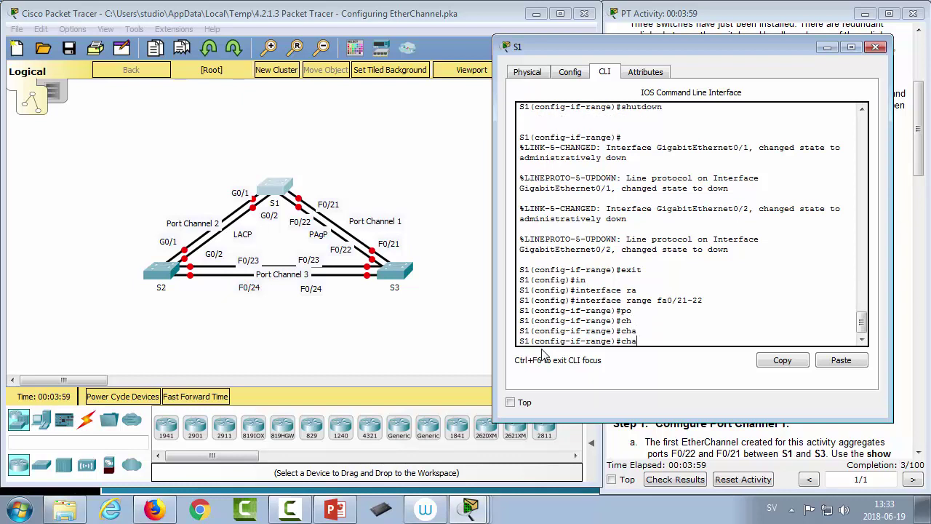
text(?nnel-gr)
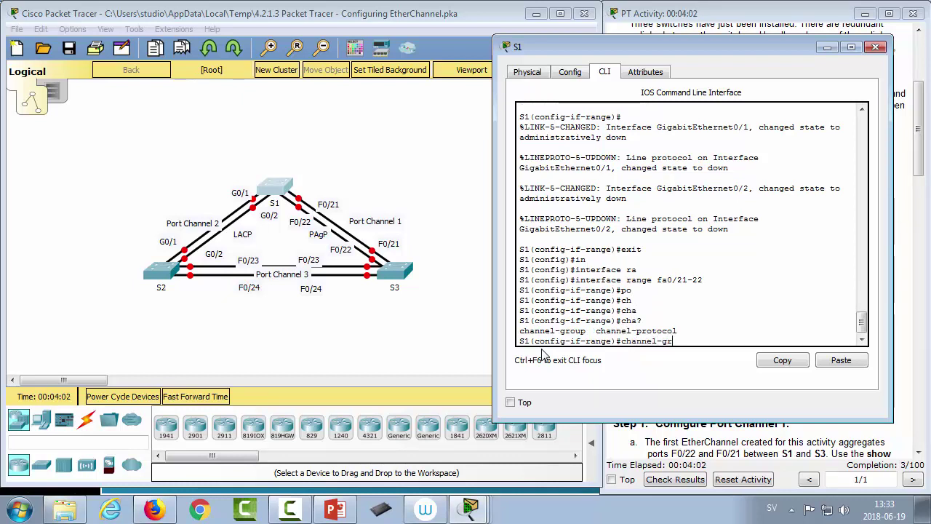
key(Tab)
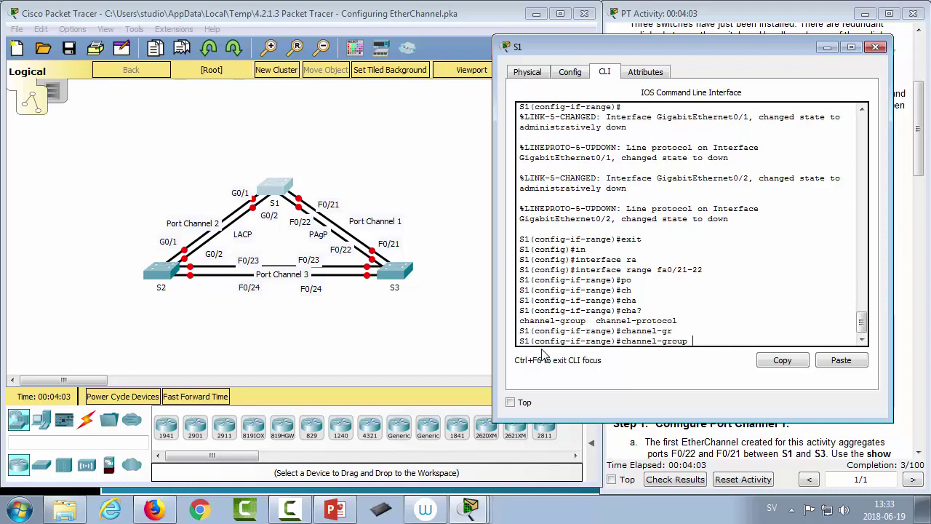
Step: List the channel-group modes and assign S1's fa0/21-22 to channel group 1 in active mode
text(1)
key(BackSpace)
key(BackSpace)
key(BackSpace)
key(Tab)
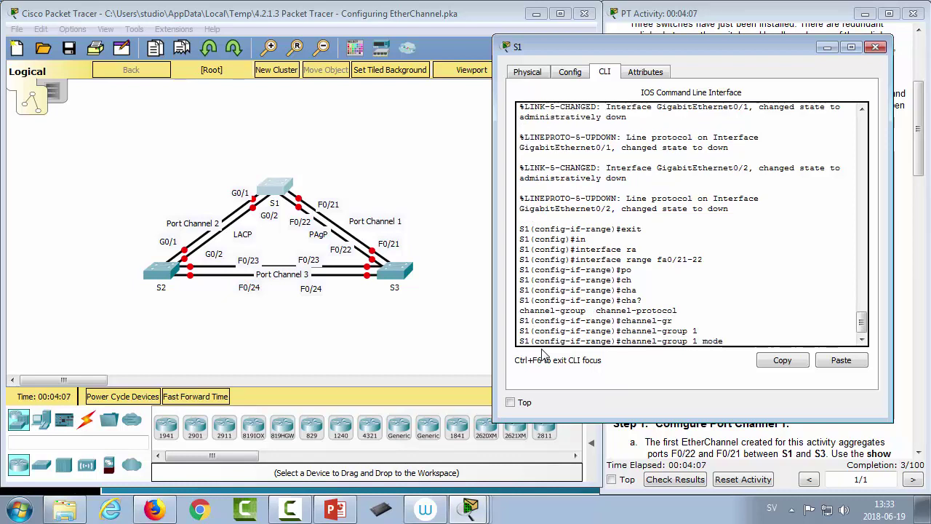
text(?)
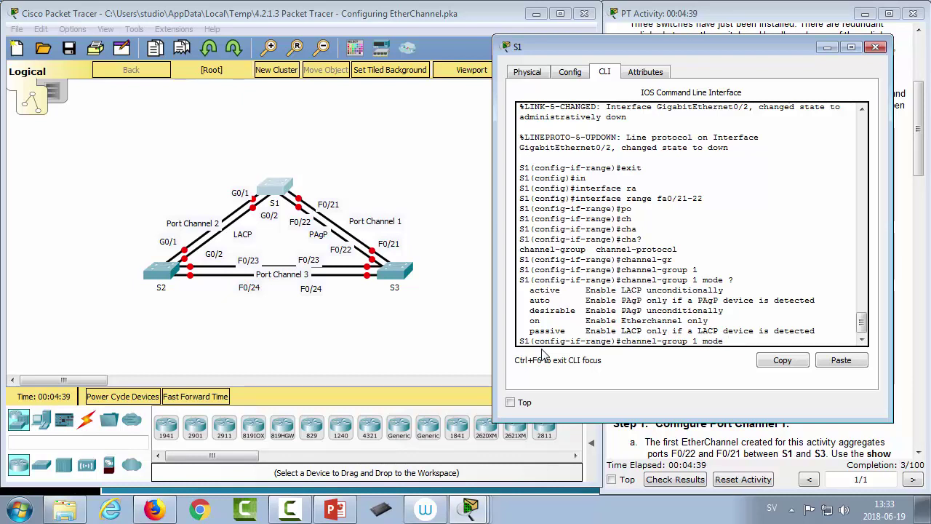
text(ac)
key(Tab)
key(Return)
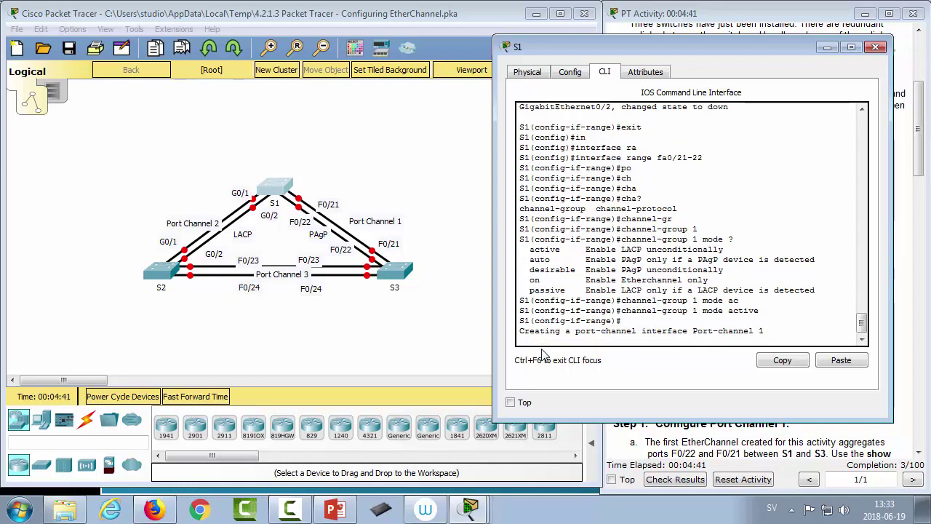
key(Return)
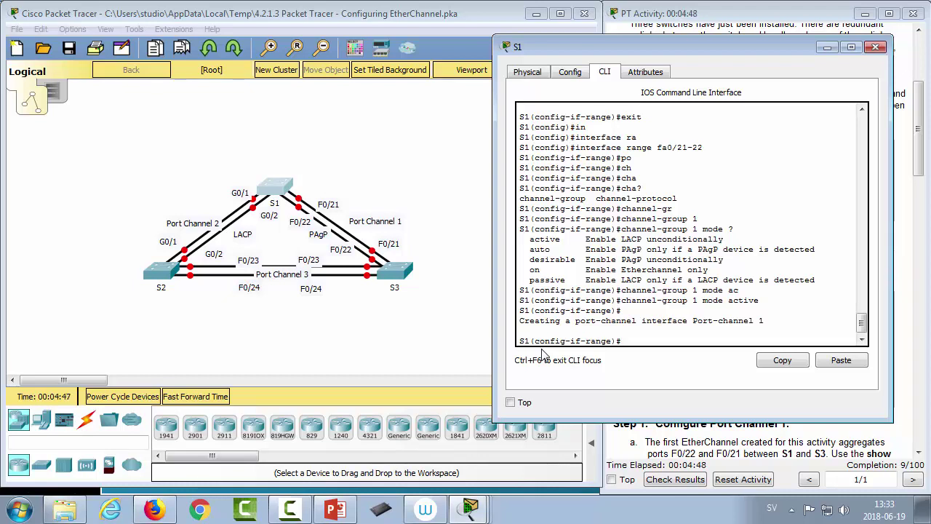
Step: Return to global configuration mode on S1 and enter the port-channel 1 interface
text(exit)
key(Return)
text(inter)
key(Tab)
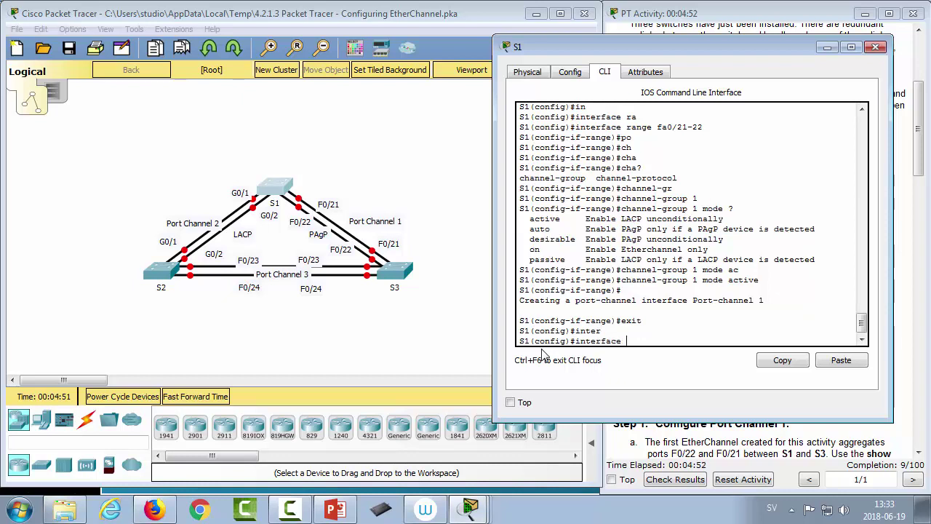
text(po)
key(Tab)
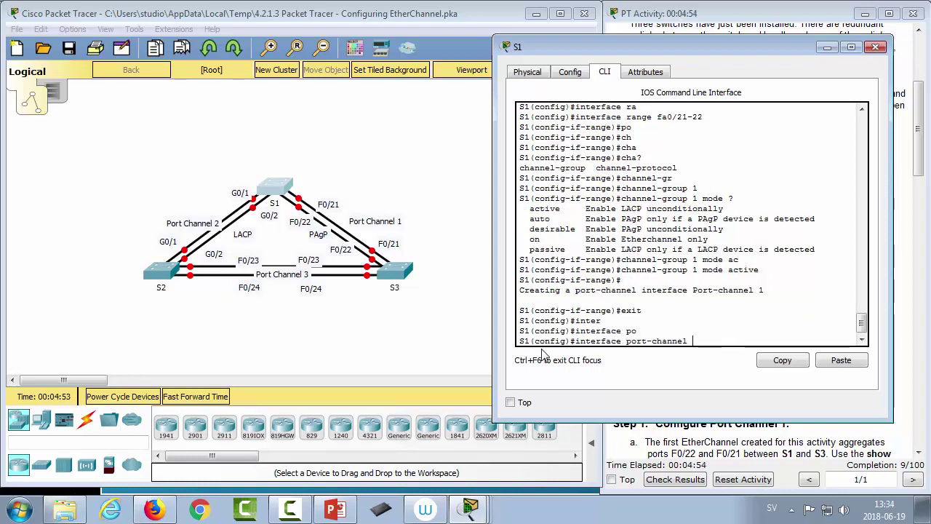
text(1)
key(Return)
Step: Set S1's port-channel 1 to trunk mode with native VLAN 1
text(swi)
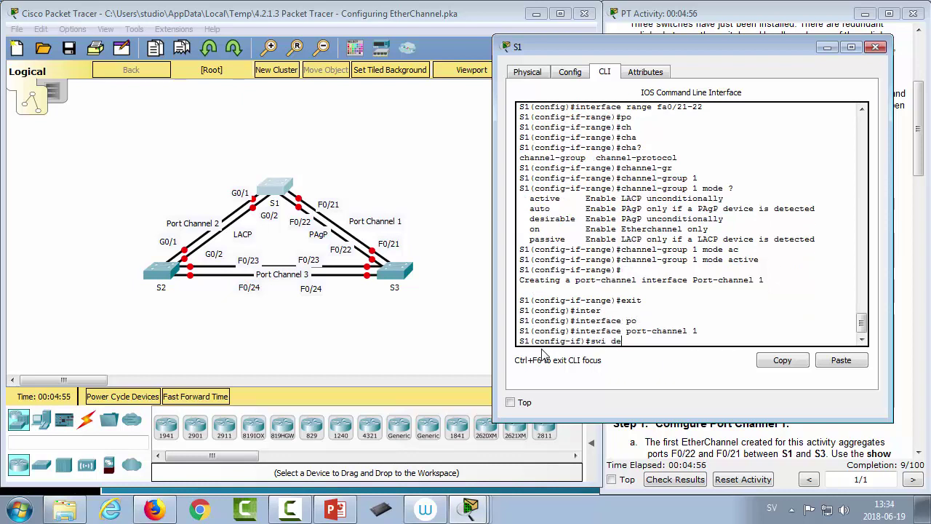
text( mode trun)
key(Tab)
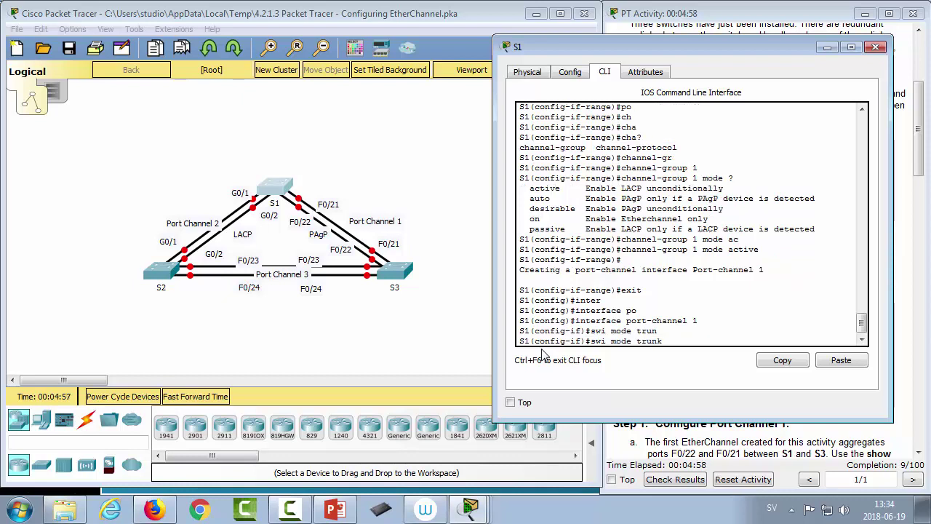
key(Return)
text(swi trun)
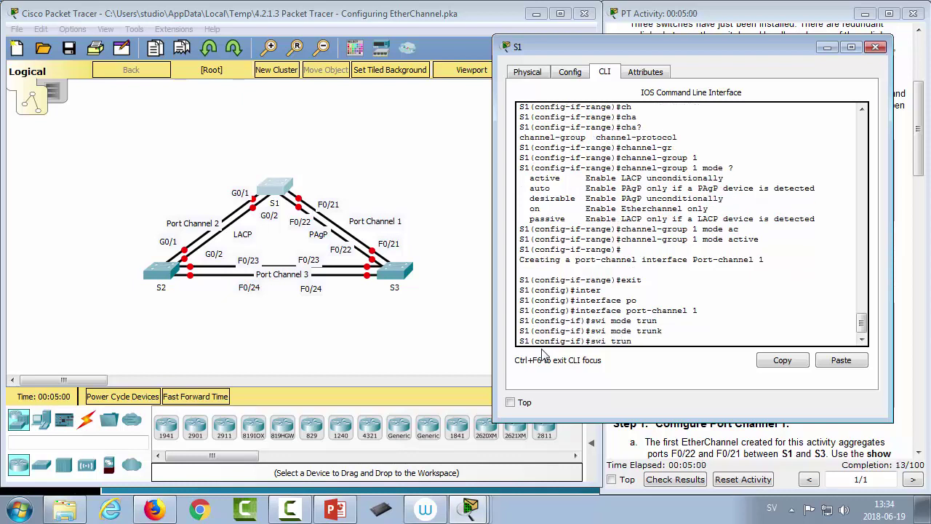
key(Tab)
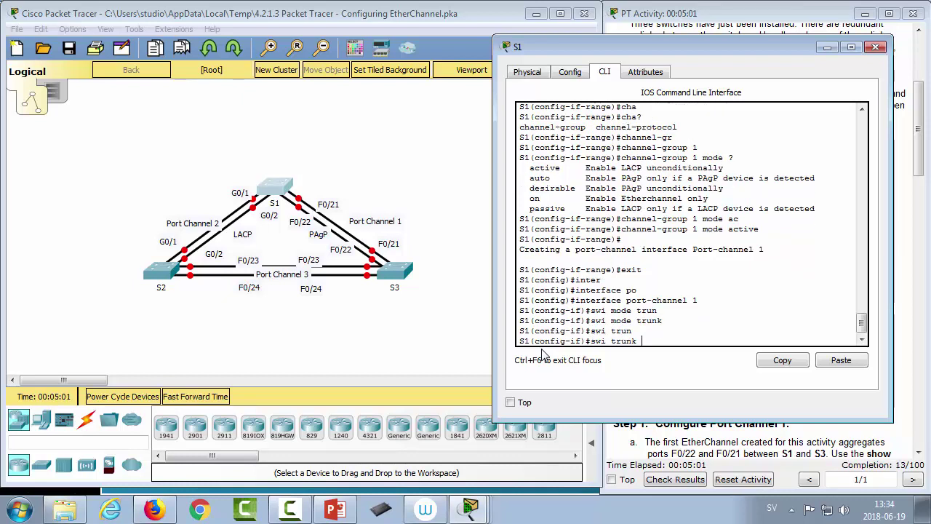
text(na)
key(Tab)
text(vlan)
text( 1)
key(Return)
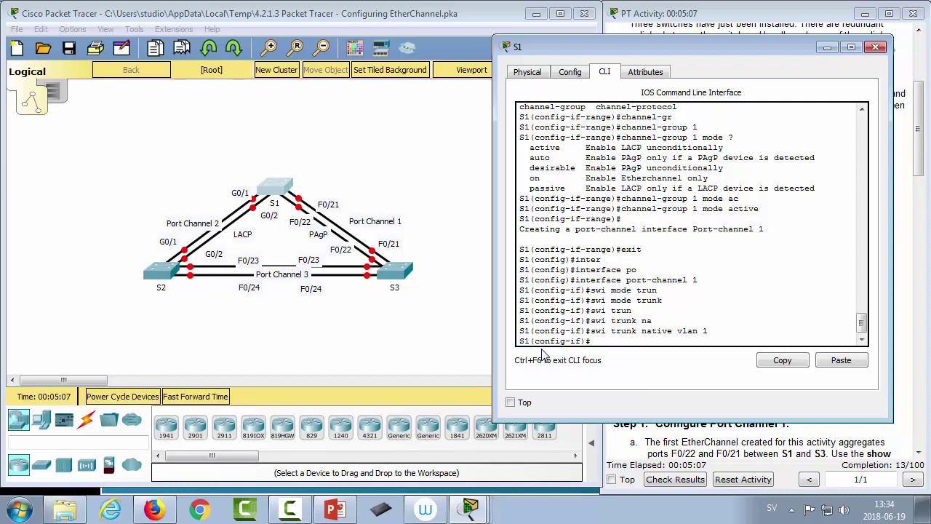
text(swi tru)
key(Tab)
text(all)
key(Tab)
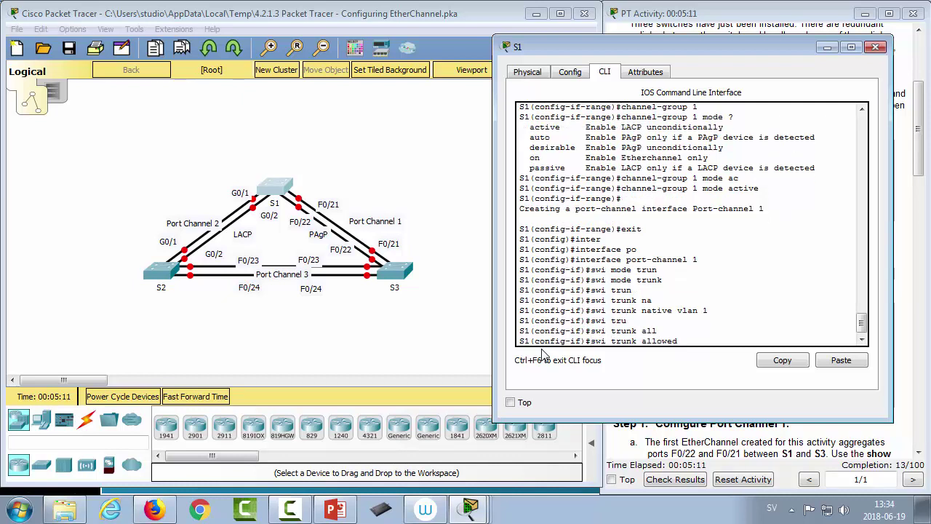
text(vl)
key(Tab)
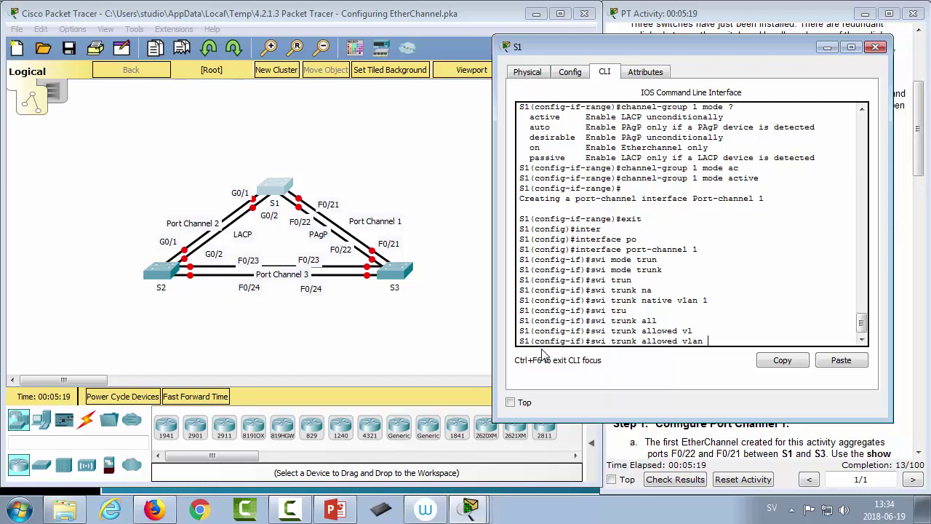
key(BackSpace)
key(BackSpace)
key(BackSpace)
key(BackSpace)
key(BackSpace)
key(BackSpace)
key(BackSpace)
key(BackSpace)
key(BackSpace)
key(BackSpace)
key(BackSpace)
key(BackSpace)
key(BackSpace)
key(BackSpace)
key(BackSpace)
key(BackSpace)
key(BackSpace)
key(BackSpace)
key(BackSpace)
key(BackSpace)
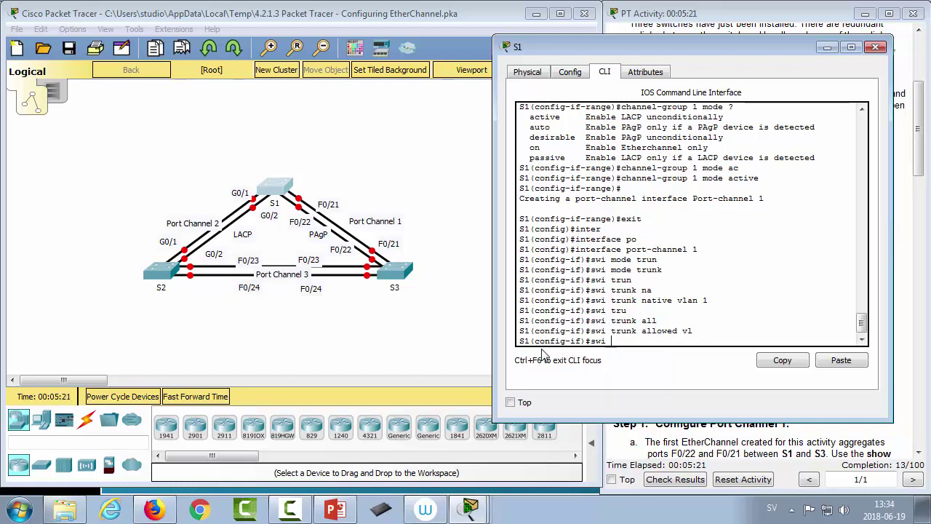
Step: Enable S1's port-channel 1 interface with no shut and try to leave its interface configuration mode
text(no shut)
key(Return)
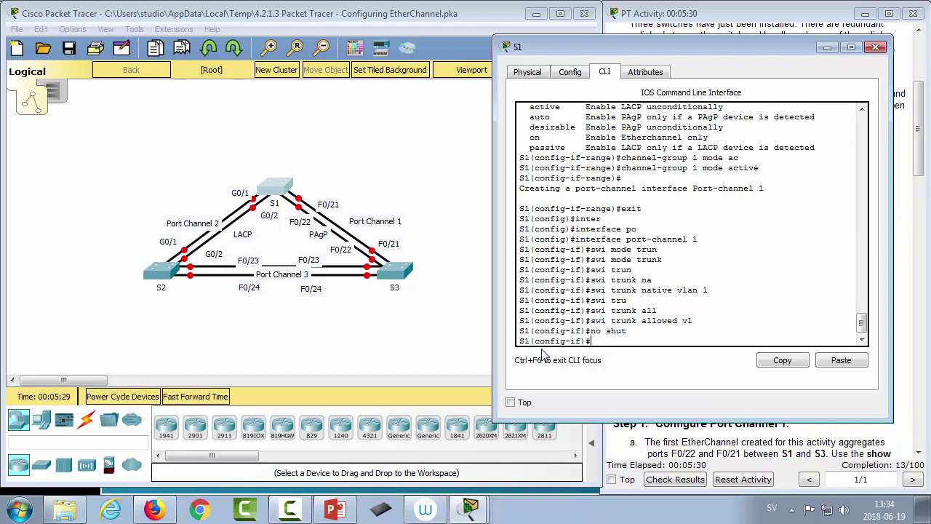
text(it)
key(Return)
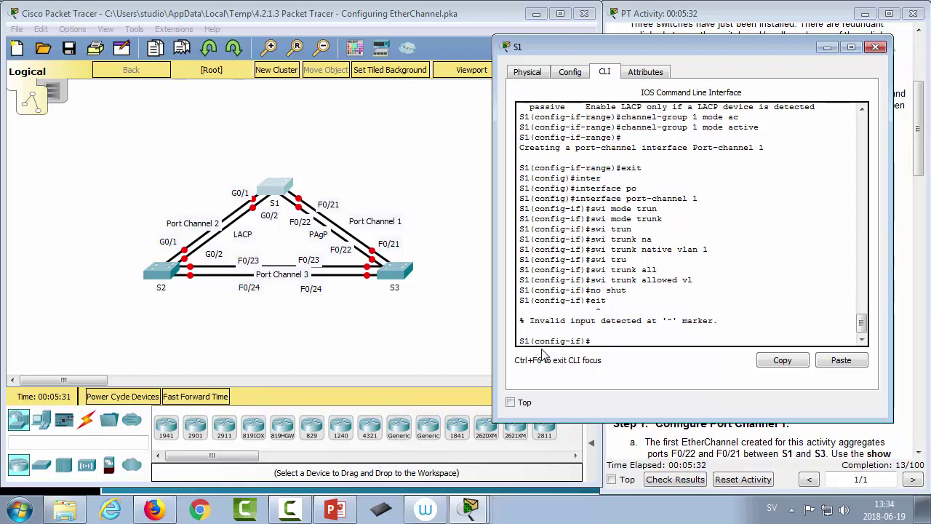
Step: Reselect the interface range fa0/21-22 on S1 and enable those ports with no shut
text(interface port-channel 1)
key(Up)
key(Up)
key(Up)
key(Up)
key(Up)
key(Up)
key(Up)
key(Up)
key(Up)
key(Up)
key(Up)
key(Up)
key(Up)
key(Up)
key(Up)
key(Up)
key(Up)
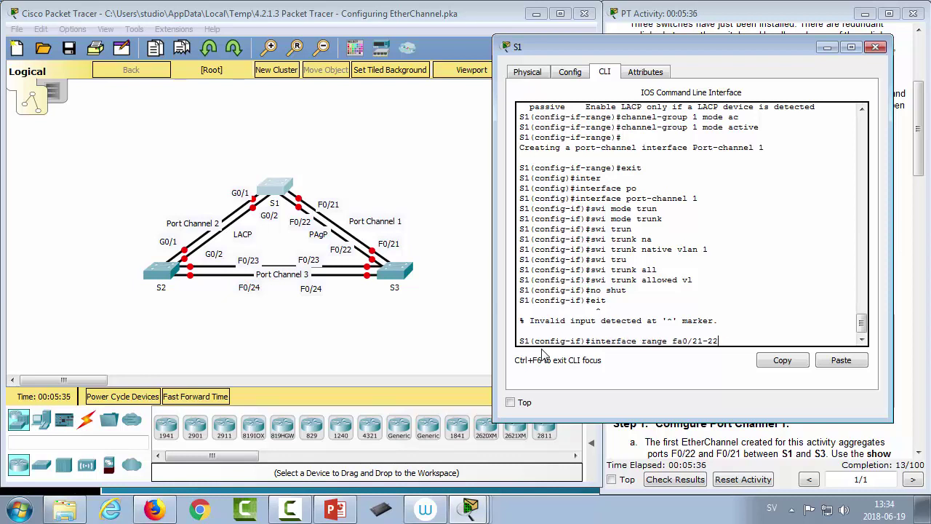
key(Return)
text(no shut)
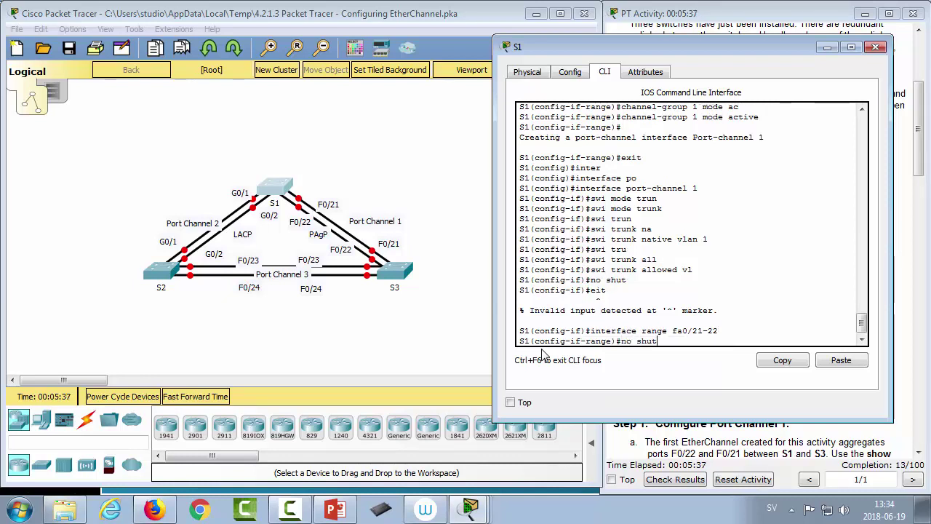
key(Return)
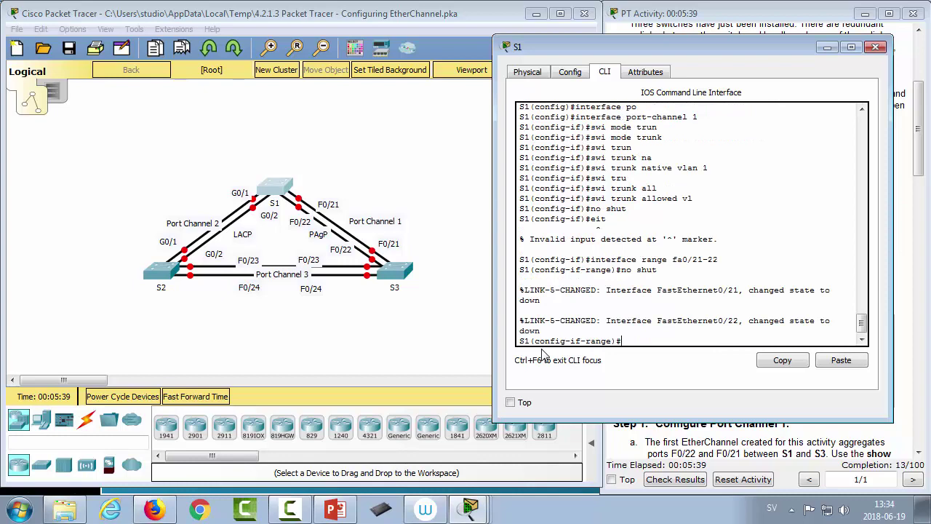
Step: Switch from S1 to S3's command line, place it clear of the topology and return to global configuration mode
click(876, 47)
click(395, 269)
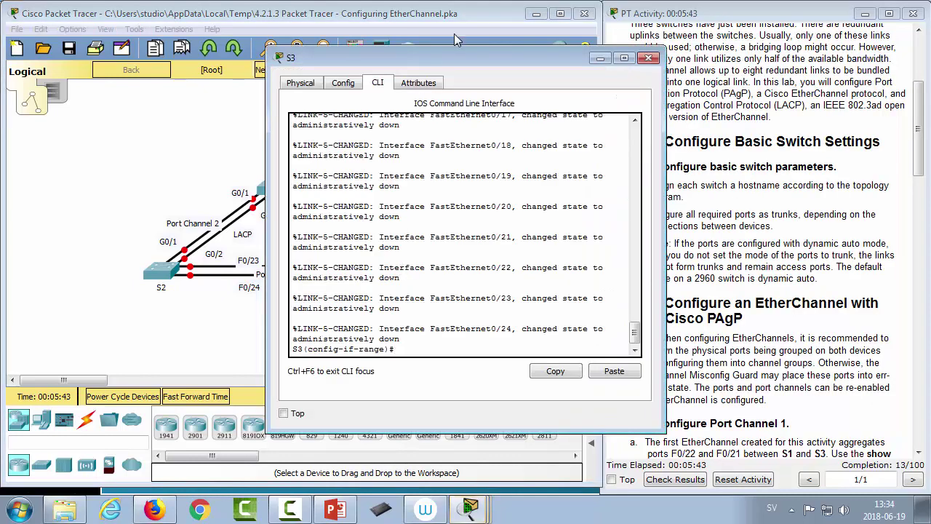
drag(474, 61, 694, 59)
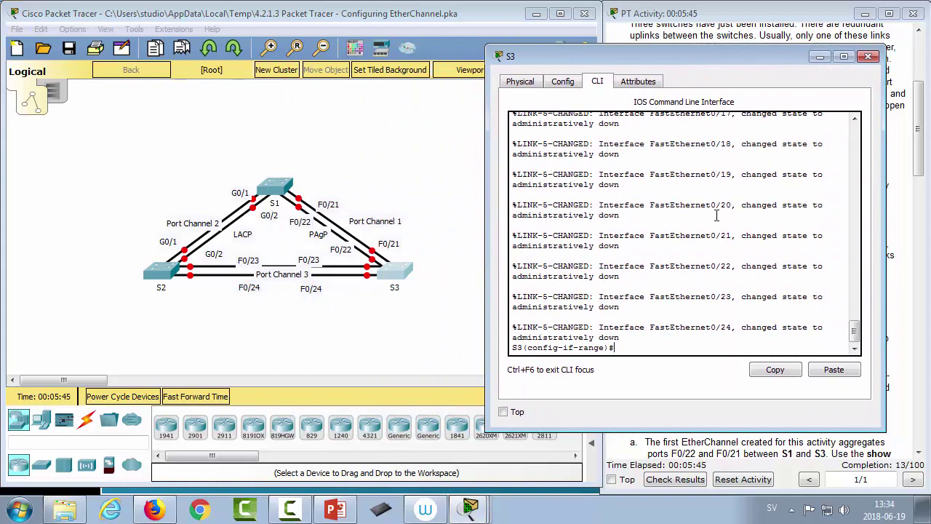
text(exit)
key(Return)
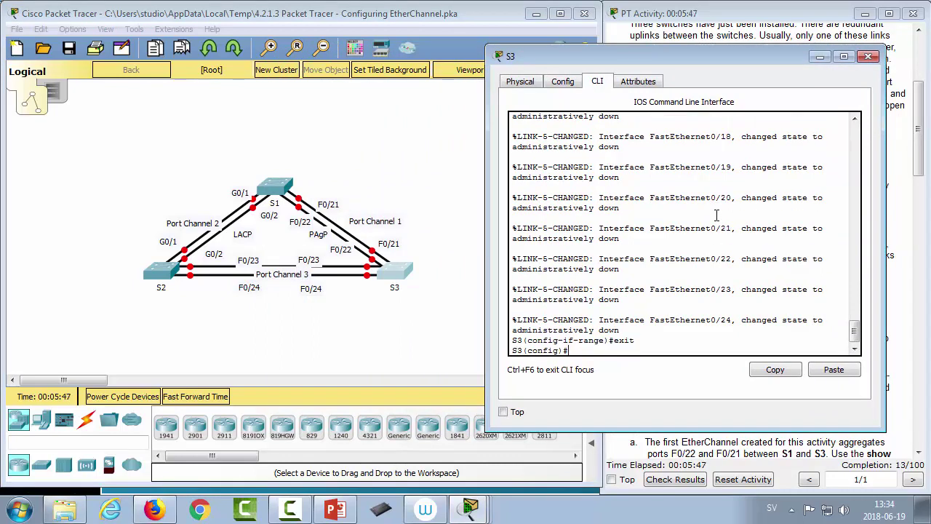
Step: Select the interface range fa0/21-22 on S3 for configuration
text(in)
key(Tab)
text(ra)
key(Tab)
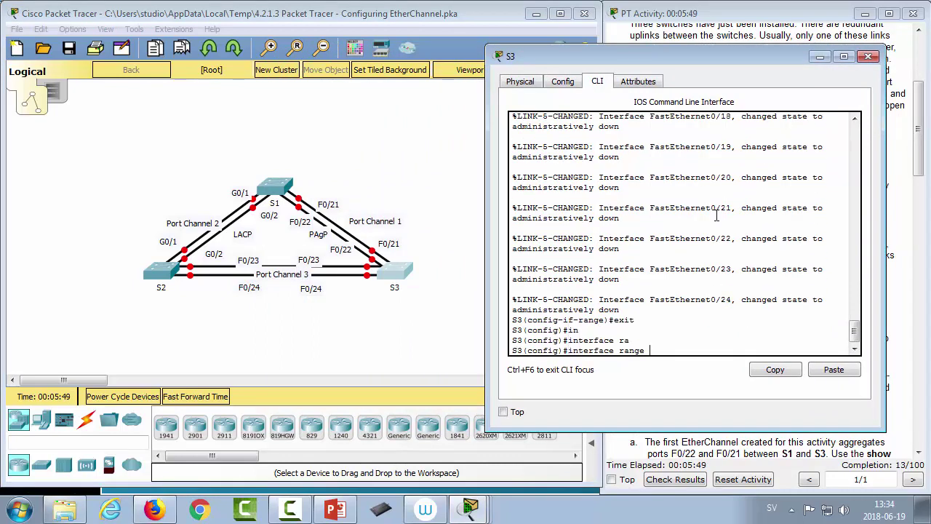
text(fa0/21-22)
key(Return)
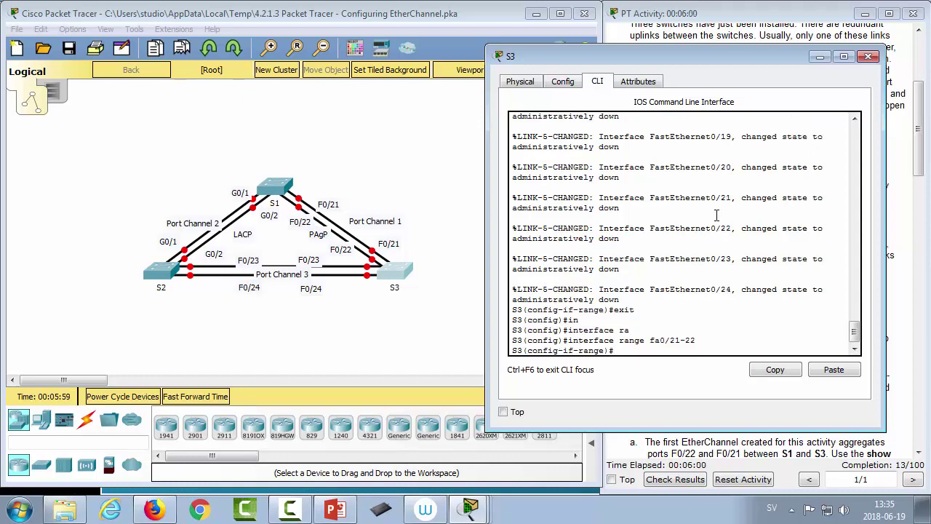
Step: Assign S3's fa0/21-22 to channel group 1 in passive mode, listing the available modes first
text(channel-g)
key(Tab)
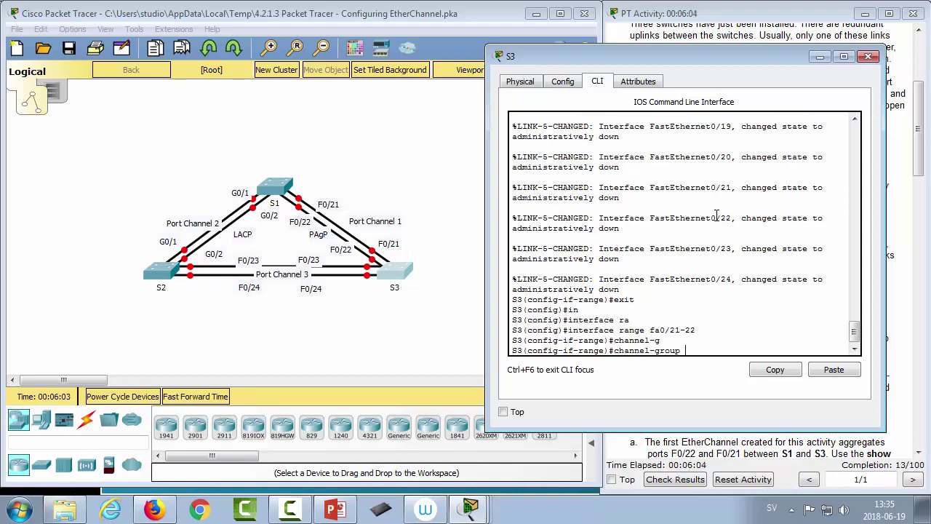
text(1)
key(Return)
key(Up)
text(mode )
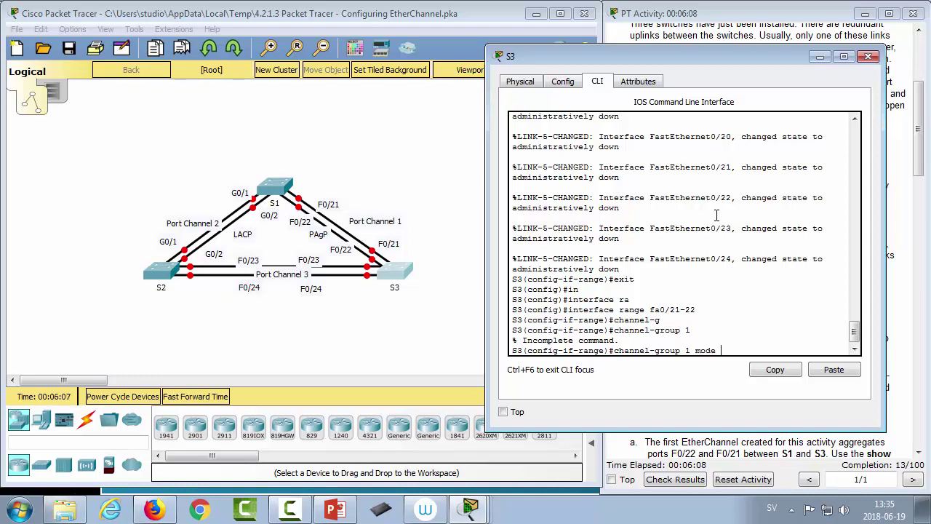
text(?)
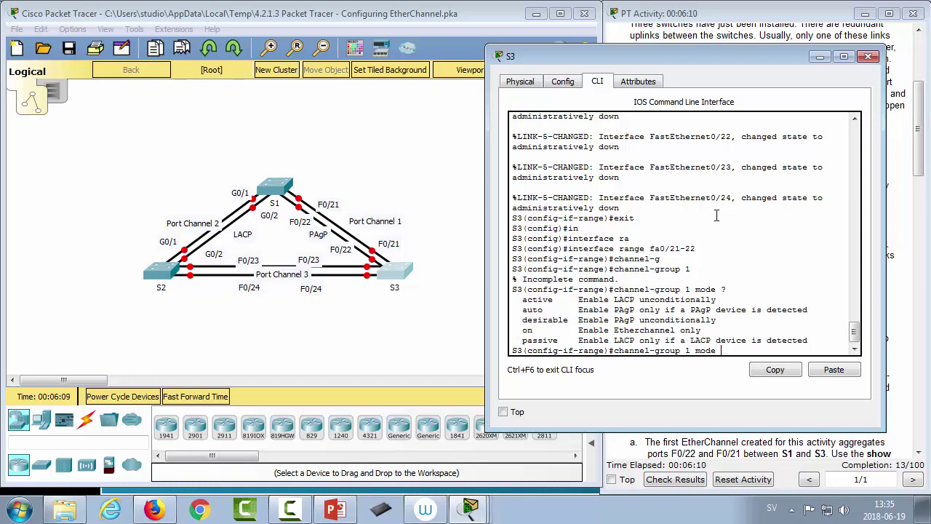
text(passive)
key(Tab)
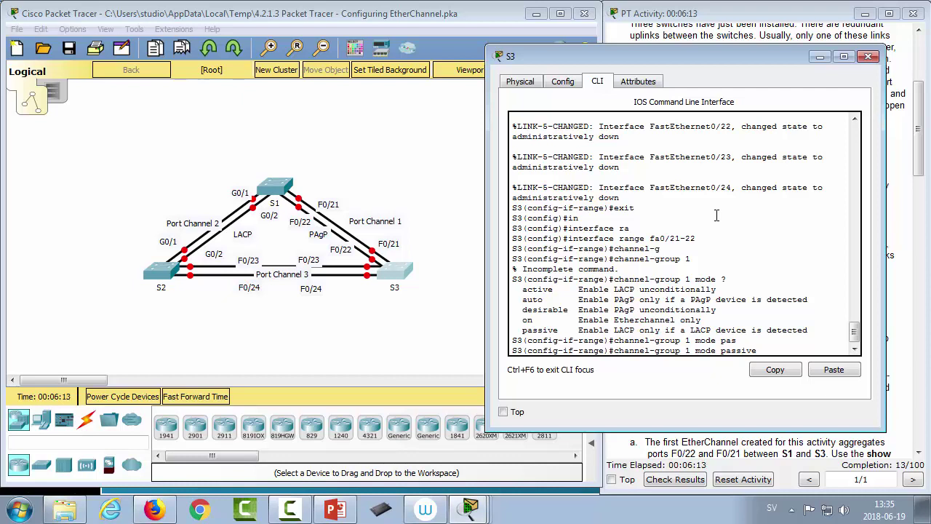
key(Return)
Step: Enable S3's fa0/21-22 ports with no shut and return to global configuration mode
text(no shut)
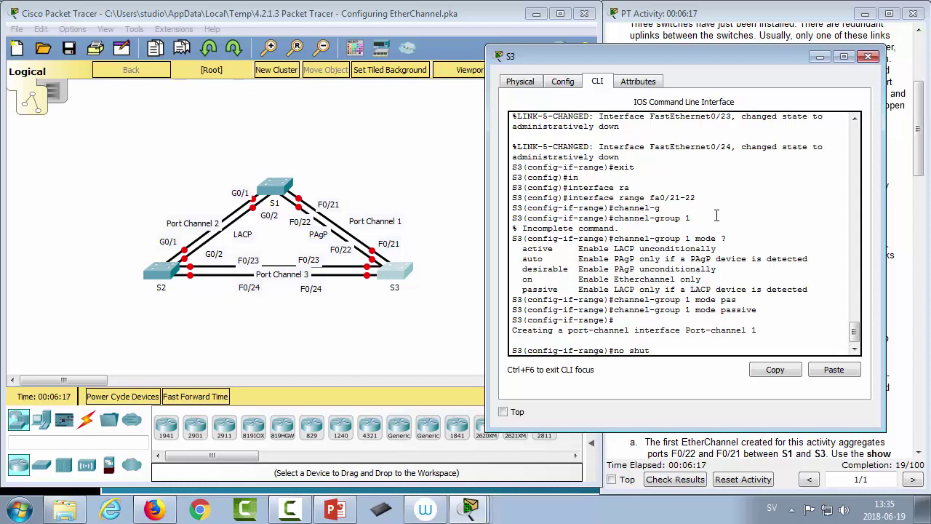
key(Return)
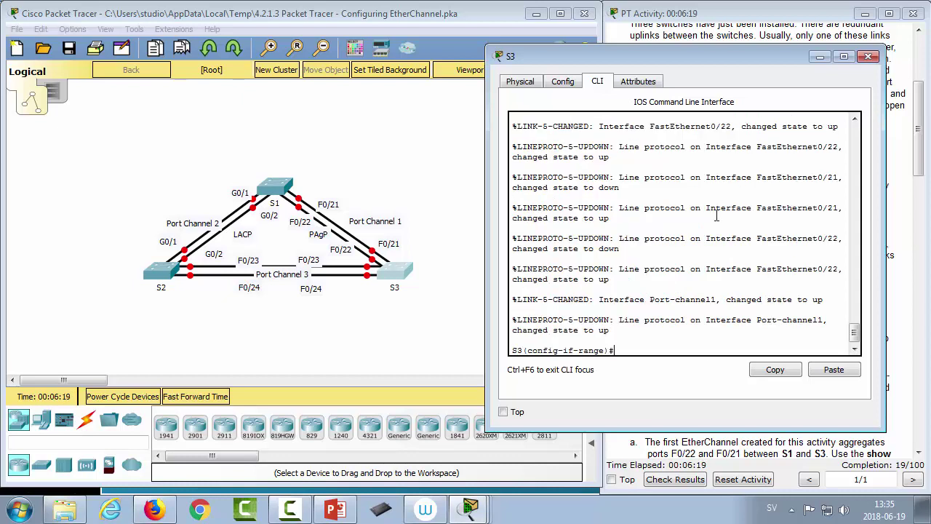
text(exit)
key(Return)
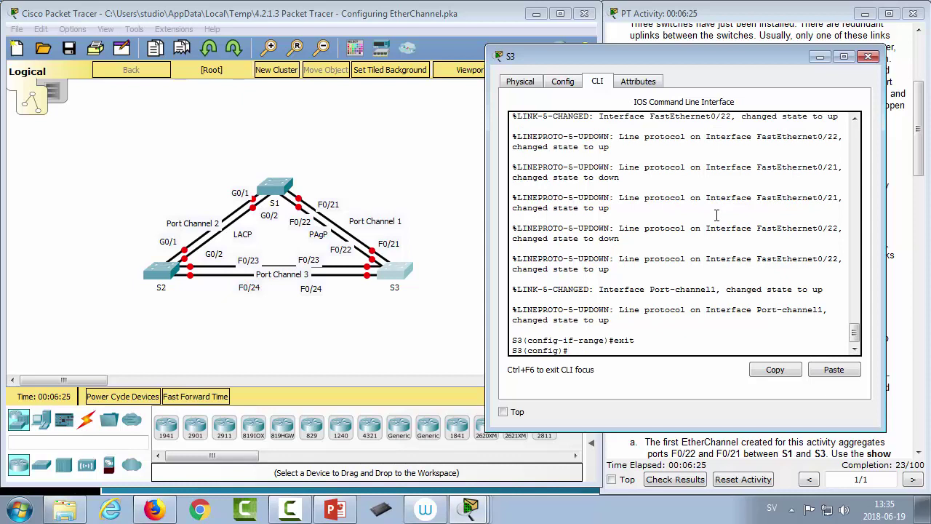
Step: Enter S3's interface port-channel 1 and set its switchport mode to trunk
text(in)
key(Tab)
text(port)
key(Tab)
text(1)
key(Return)
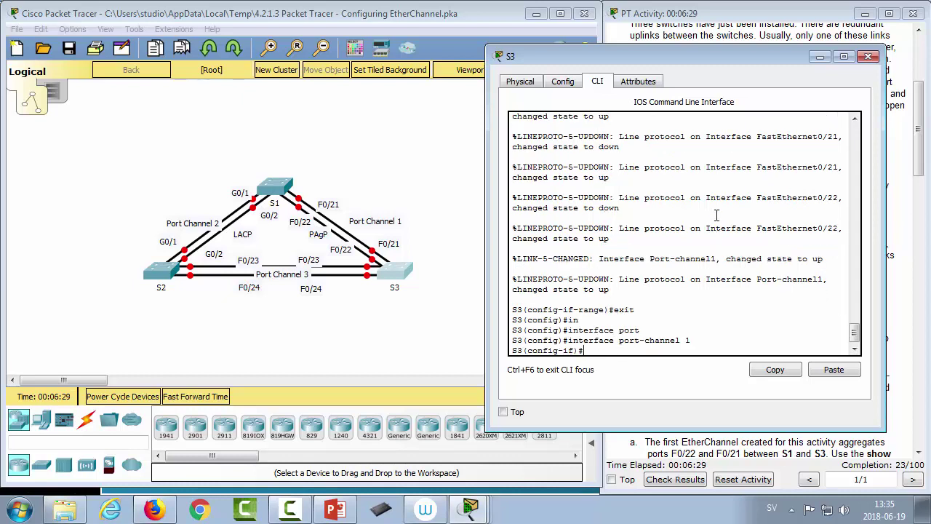
text(swi mode tr)
key(Tab)
key(Return)
Step: Set the trunk native VLAN on S3's port-channel 1 to VLAN 1
text(swi tru)
key(Tab)
text(na)
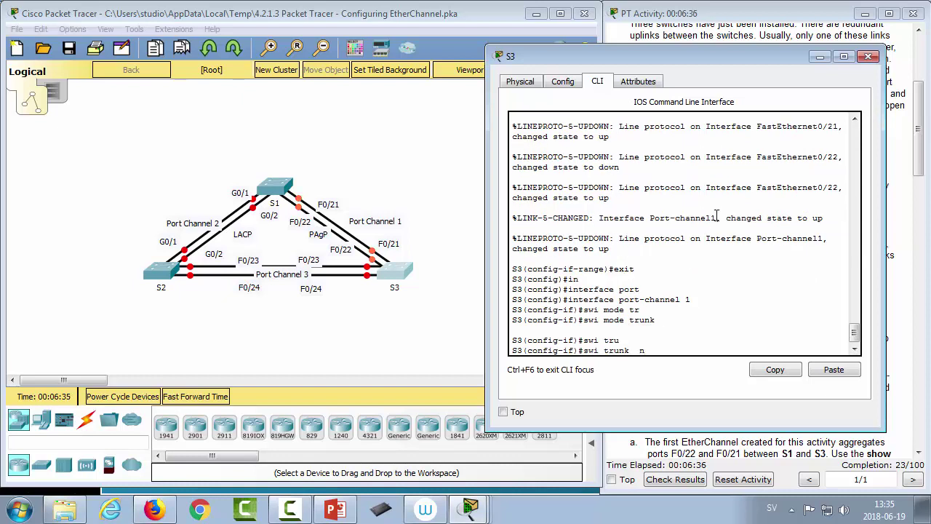
key(Tab)
text(vlan 1)
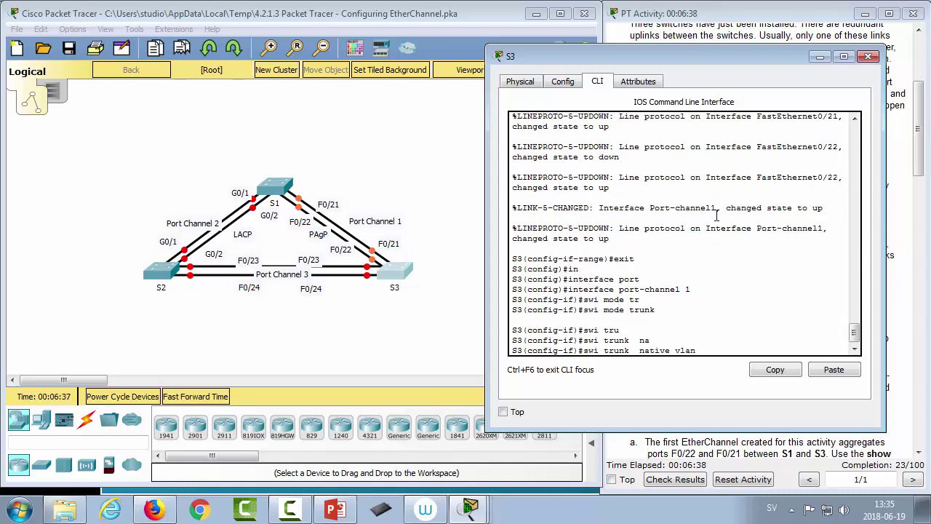
key(Return)
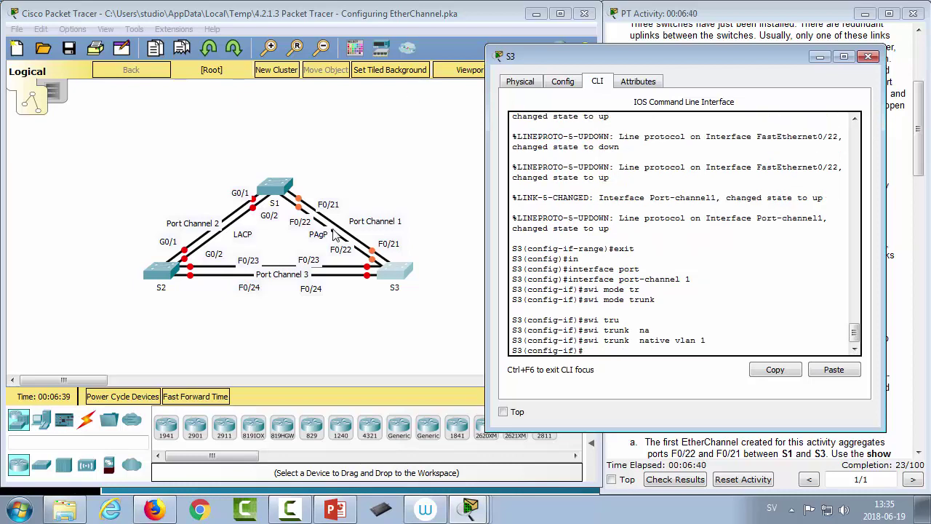
Step: Fast-forward the simulation time and return to S3's command line
click(255, 358)
click(204, 397)
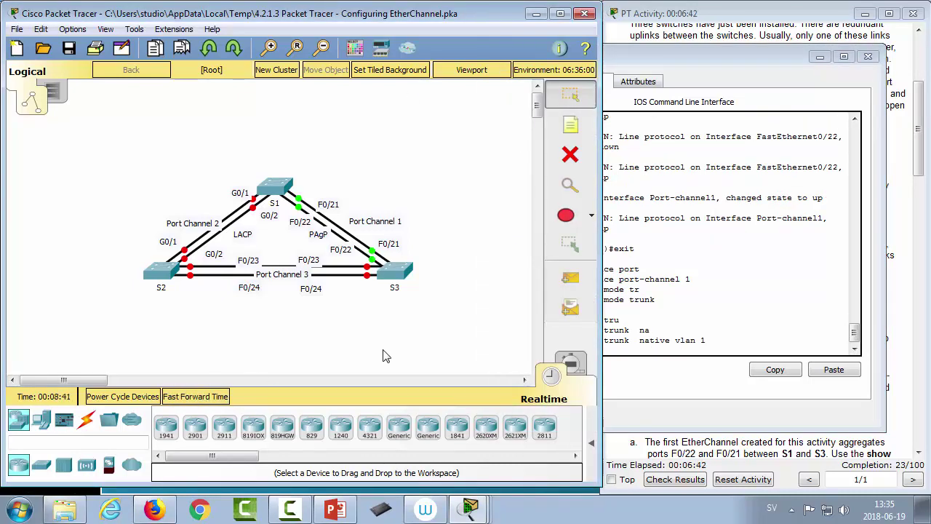
click(699, 318)
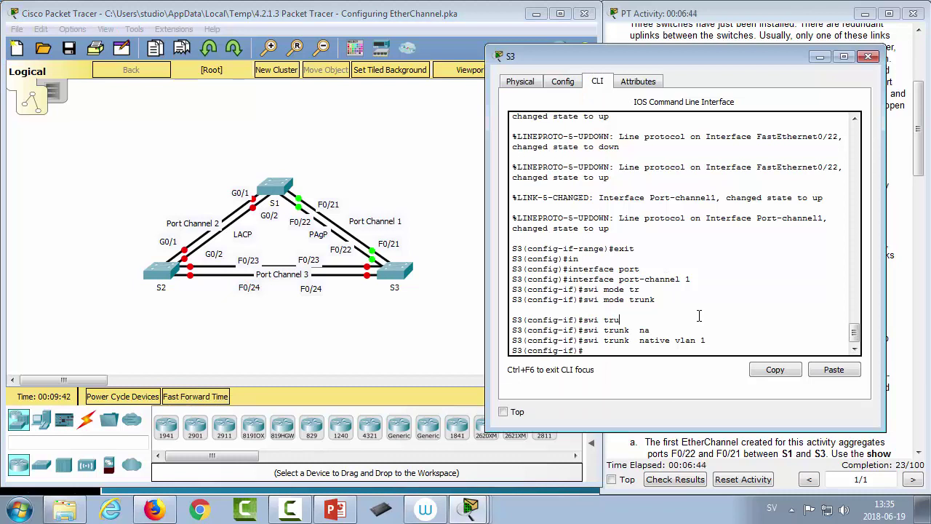
Step: Display S3's EtherChannel listing with do show ether, and try the same command with 1 appended
text(do show ether)
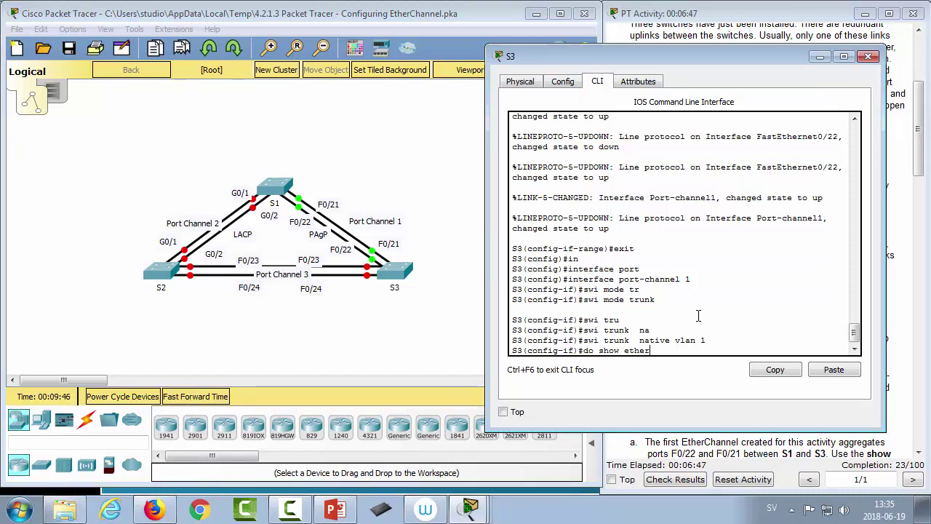
key(Return)
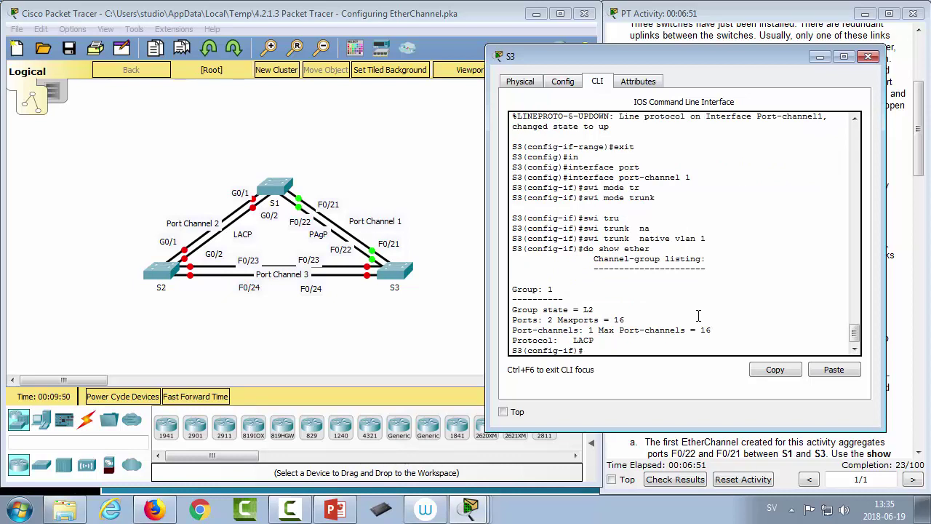
key(Up)
text(1)
key(Return)
Step: Discard the recalled show command and return S3 to privileged EXEC mode with end
key(Up)
key(BackSpace)
key(BackSpace)
key(BackSpace)
key(BackSpace)
key(BackSpace)
key(BackSpace)
key(BackSpace)
key(BackSpace)
key(BackSpace)
key(BackSpace)
key(BackSpace)
key(BackSpace)
key(BackSpace)
key(BackSpace)
key(BackSpace)
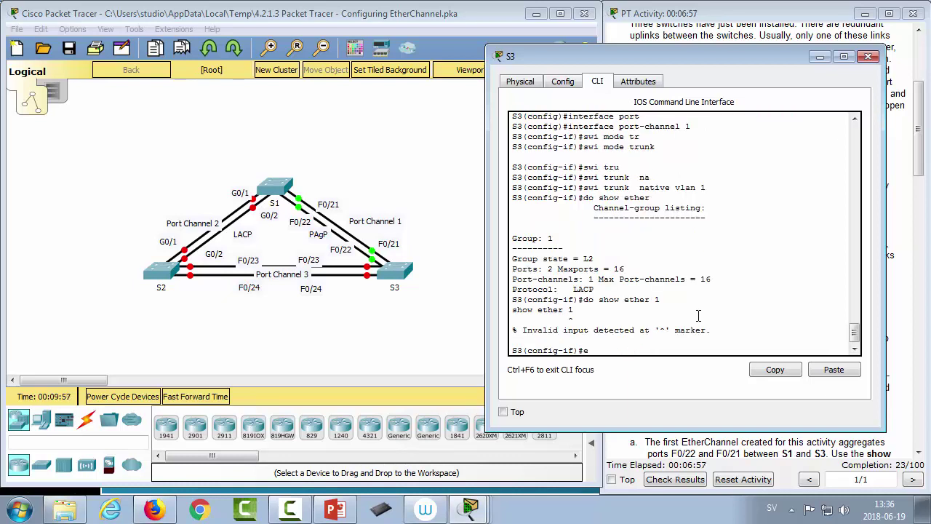
text(end)
key(Return)
key(Return)
Step: List the options for show etherchannel on S3 and try to display port-channel 1
text(sho e)
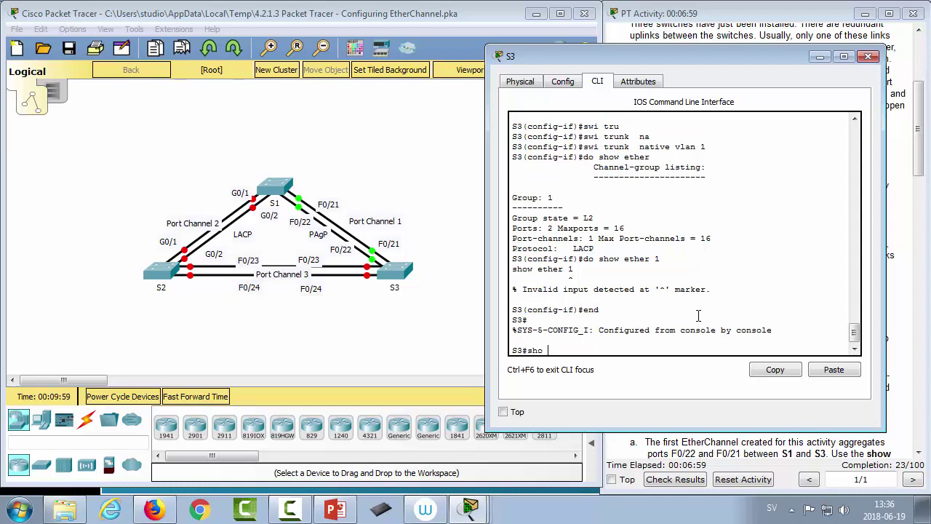
key(Tab)
text(?)
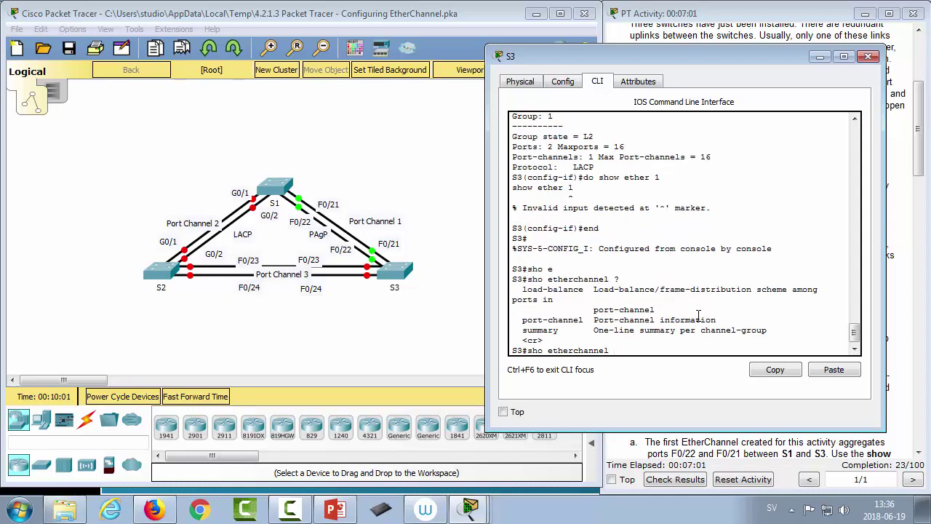
text(po)
key(Tab)
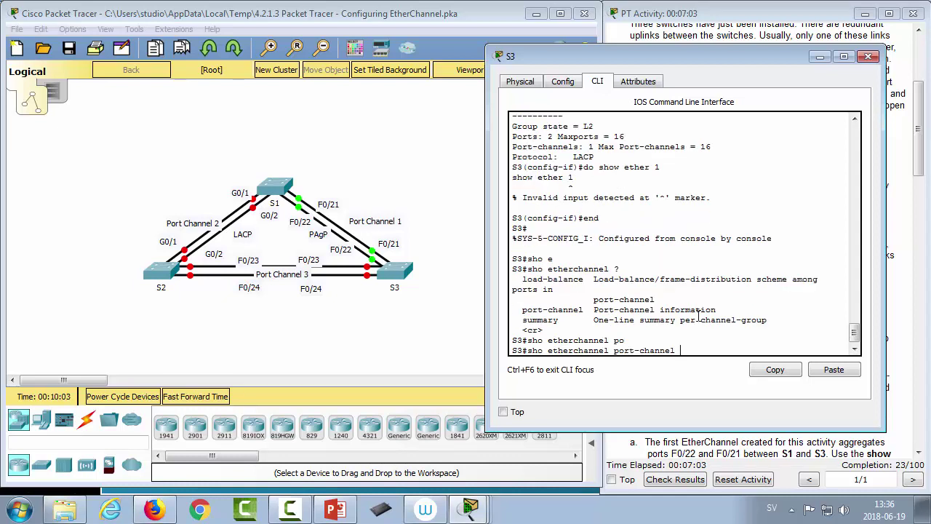
text(1)
key(Return)
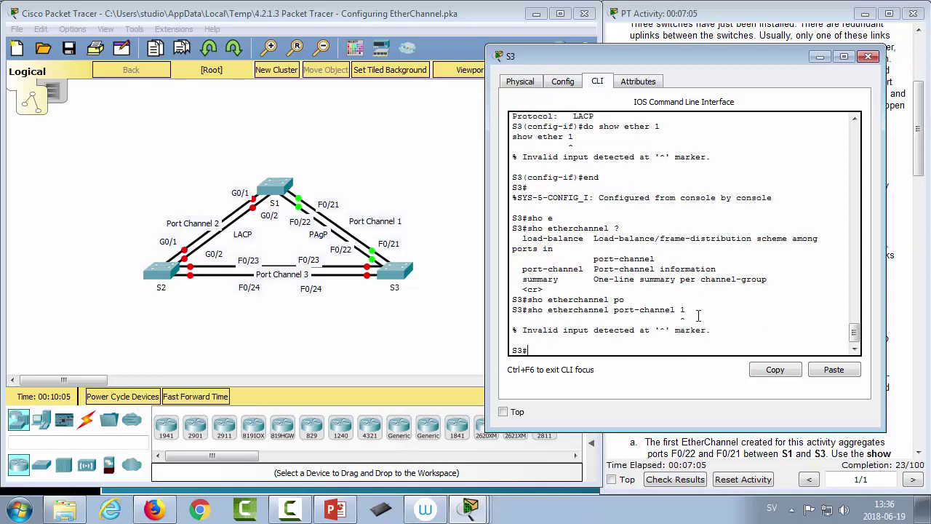
Step: Check the options after the port-channel number, and display S3's complete show etherchannel port-channel output
key(Up)
text(?)
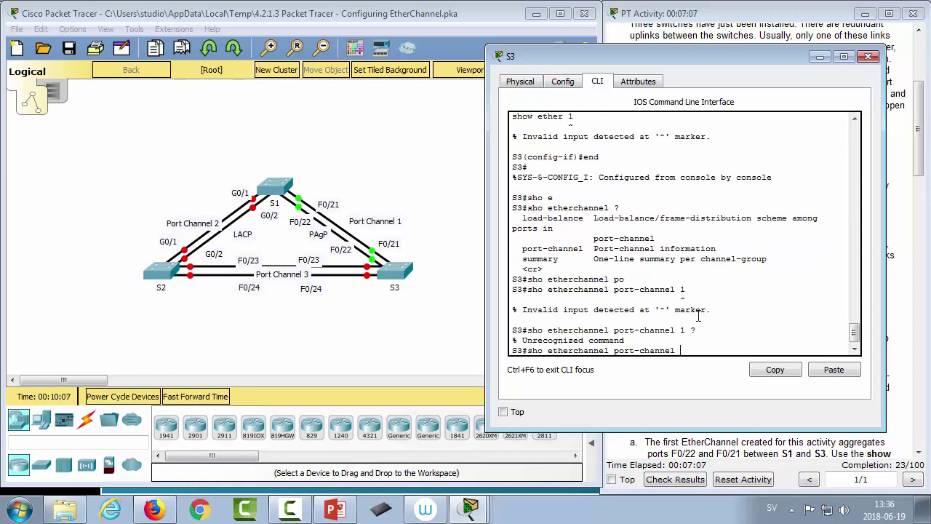
key(Return)
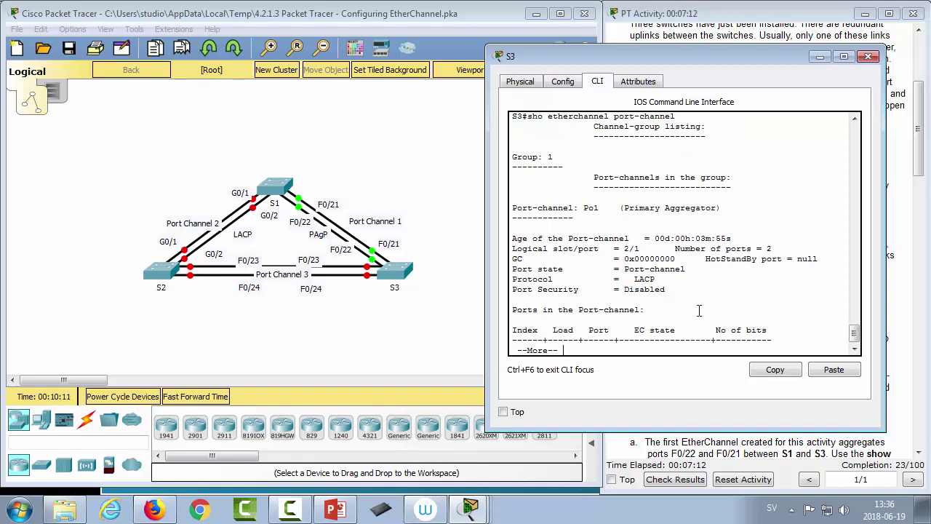
key(space)
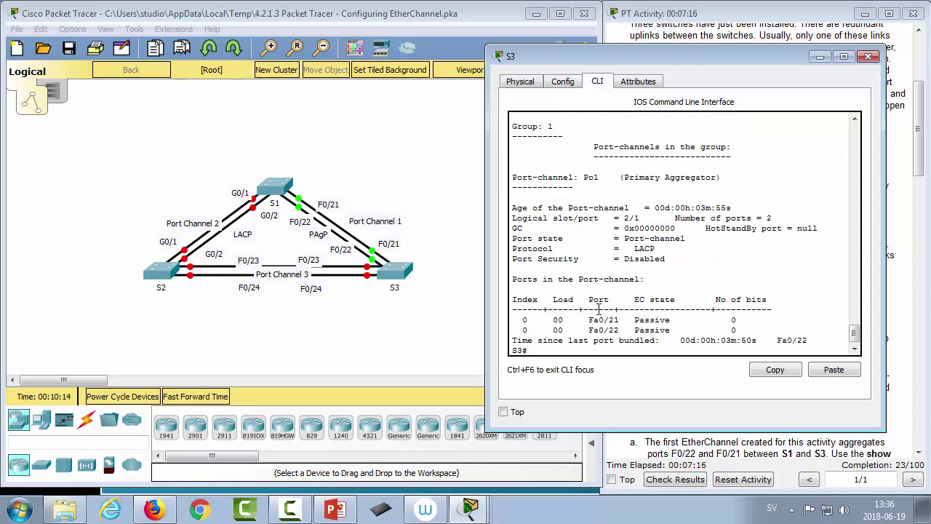
Step: List the show etherchannel options again and display S3's EtherChannel summary
key(Up)
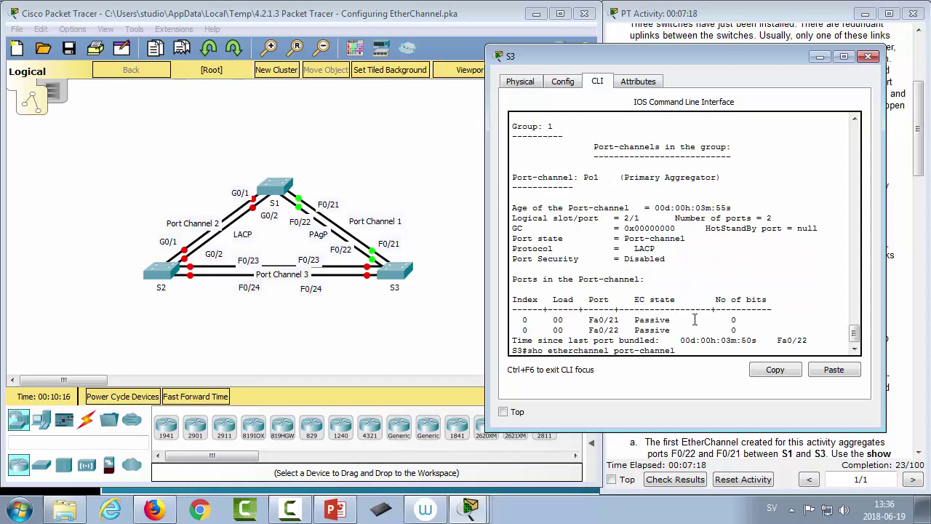
key(BackSpace)
key(BackSpace)
key(BackSpace)
key(BackSpace)
key(BackSpace)
key(BackSpace)
key(BackSpace)
key(BackSpace)
key(BackSpace)
key(BackSpace)
key(BackSpace)
key(BackSpace)
text(?)
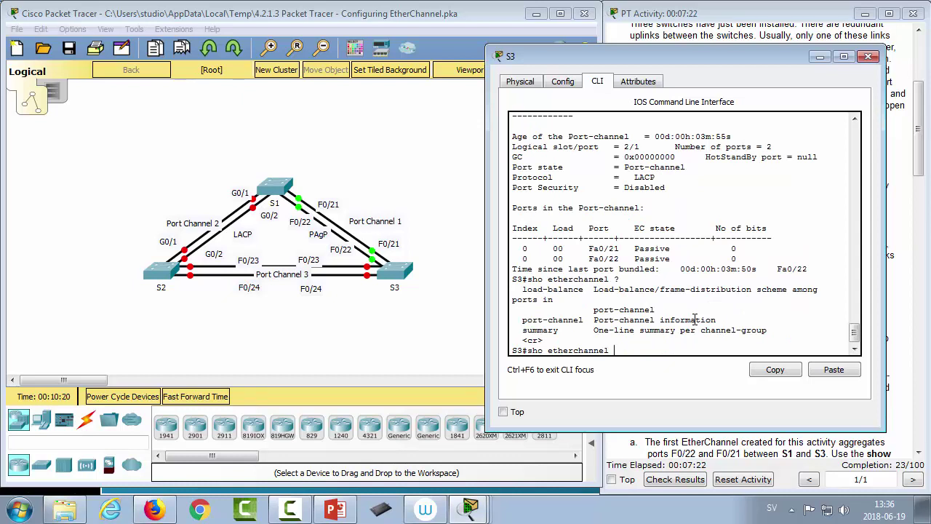
text(s)
key(Tab)
key(Return)
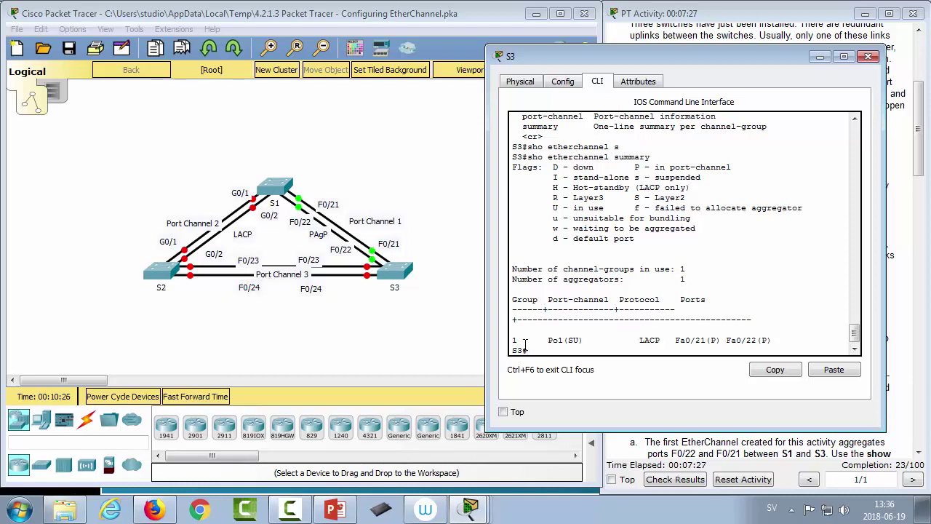
Step: Examine the group 1 row of the summary, comparing its port-channel and port flags with the legend and checking the protocol
drag(512, 342, 575, 342)
drag(604, 207, 532, 208)
drag(634, 197, 687, 200)
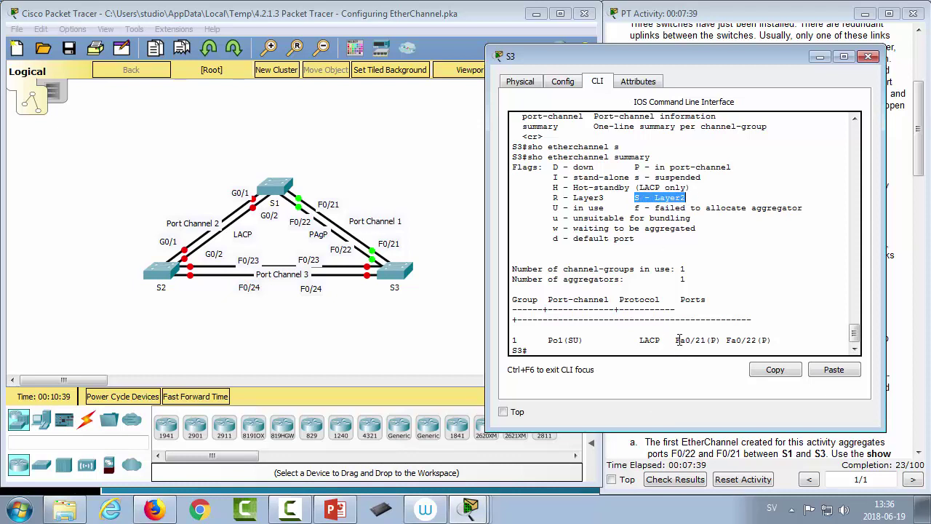
drag(675, 339, 711, 340)
double_click(713, 340)
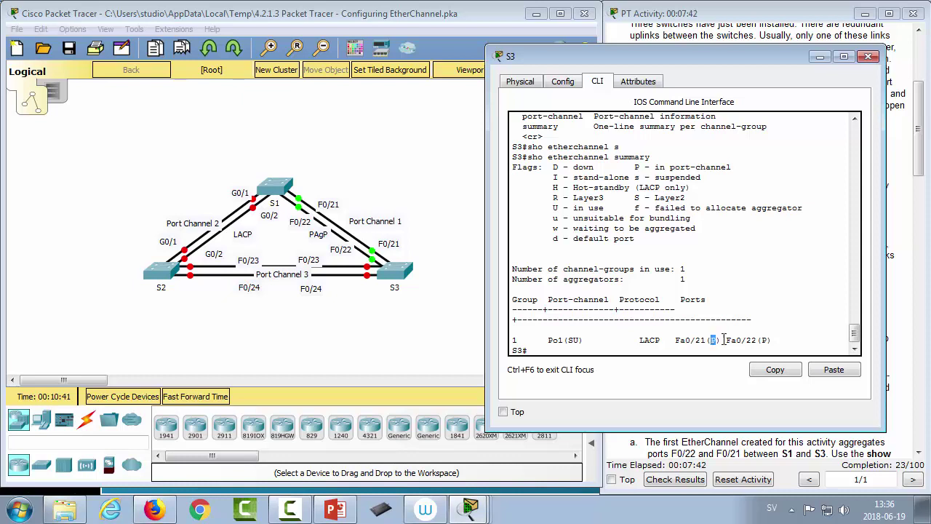
double_click(763, 340)
drag(777, 340, 634, 342)
click(570, 338)
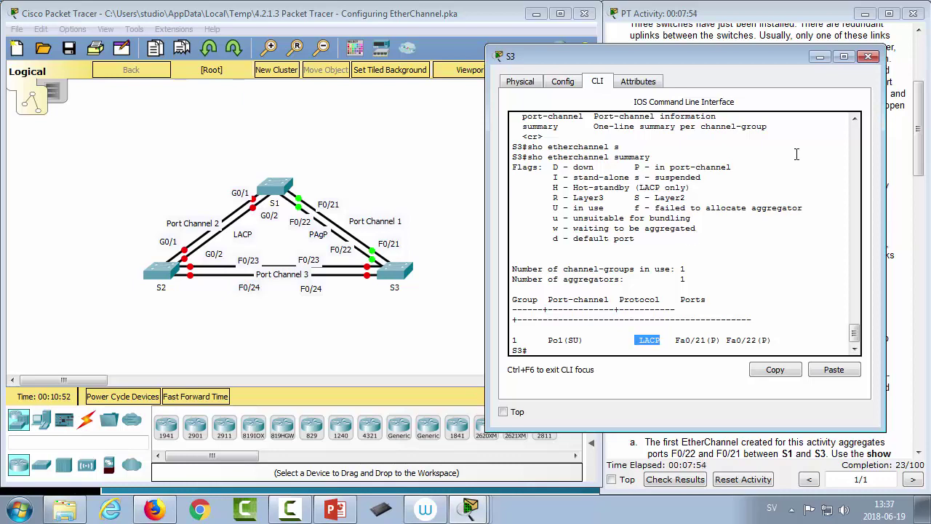
Step: Switch from S3 to S1's command line, place it clear of the topology and return to global configuration mode
click(868, 56)
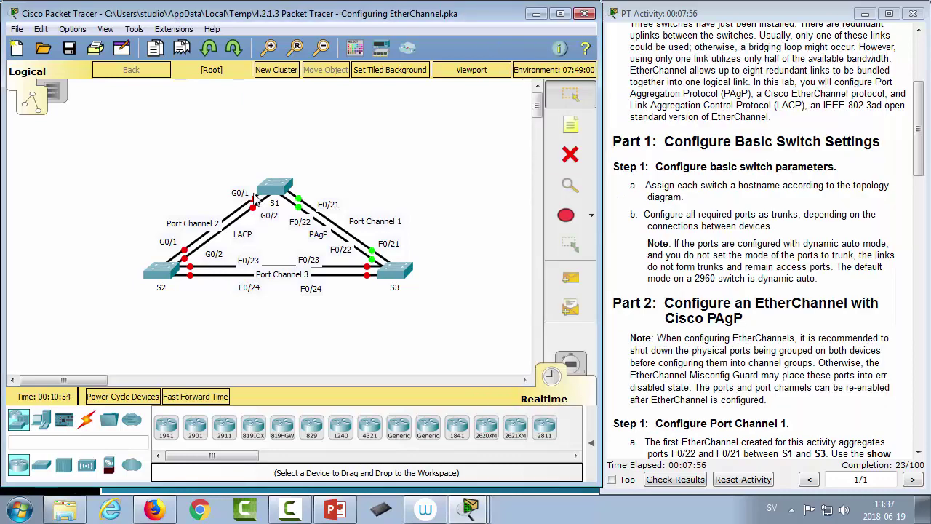
click(271, 187)
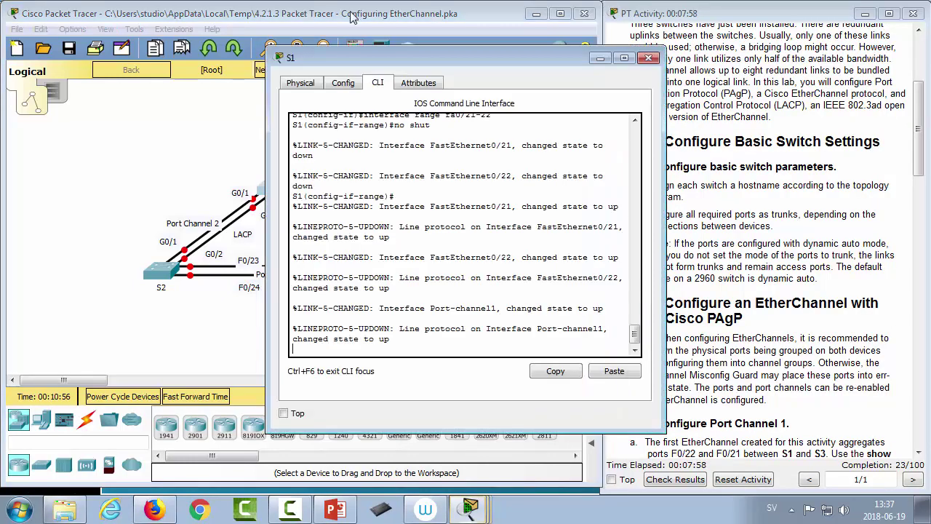
drag(382, 55, 606, 32)
key(Return)
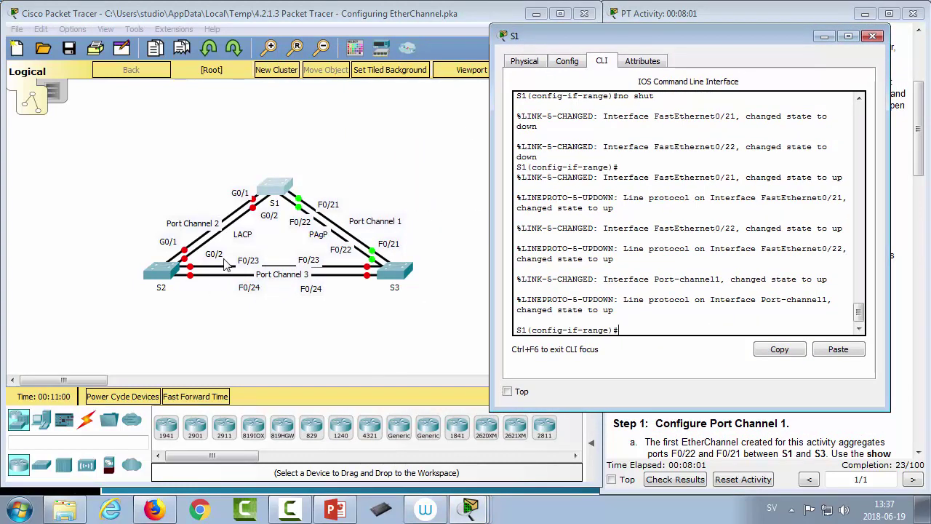
text(exit)
key(Return)
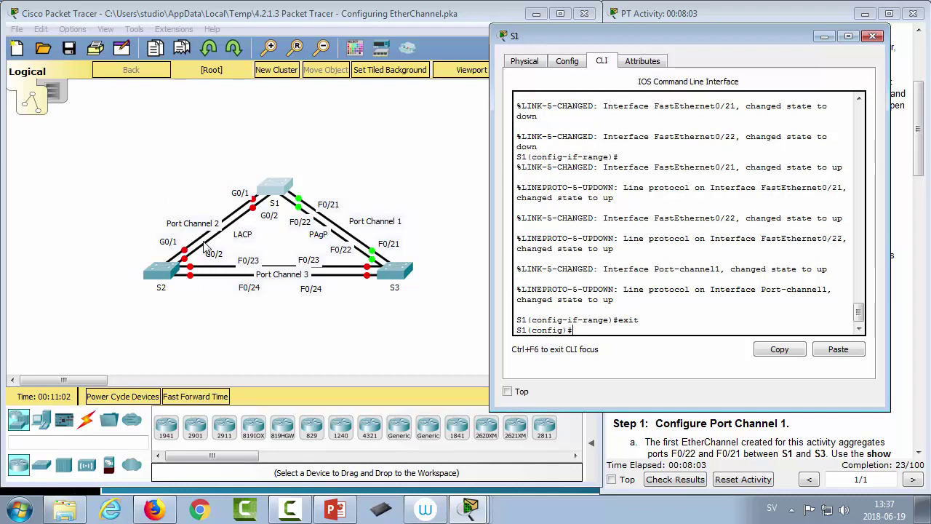
Step: Select the interface range gig0/1-2 on S1 for configuration
text(inter)
key(Tab)
text(ra)
key(Tab)
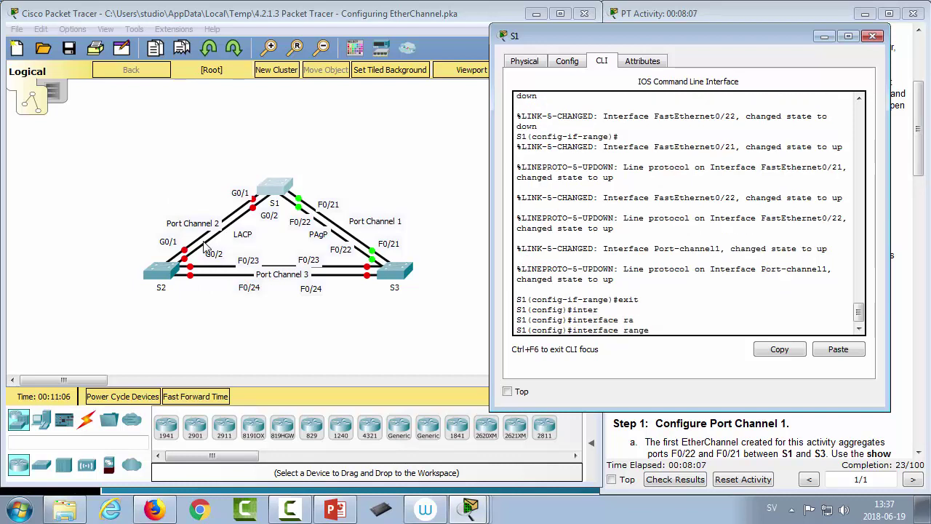
text(gig0/1-2)
key(Return)
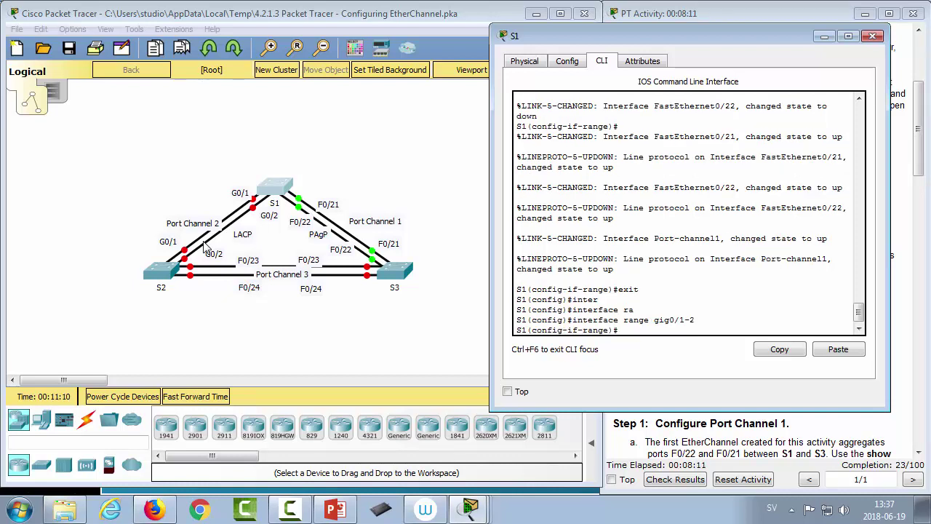
Step: Assign S1's gig0/1-2 to channel group 2 in desirable mode, listing the available modes first
text(channel-gr)
key(Tab)
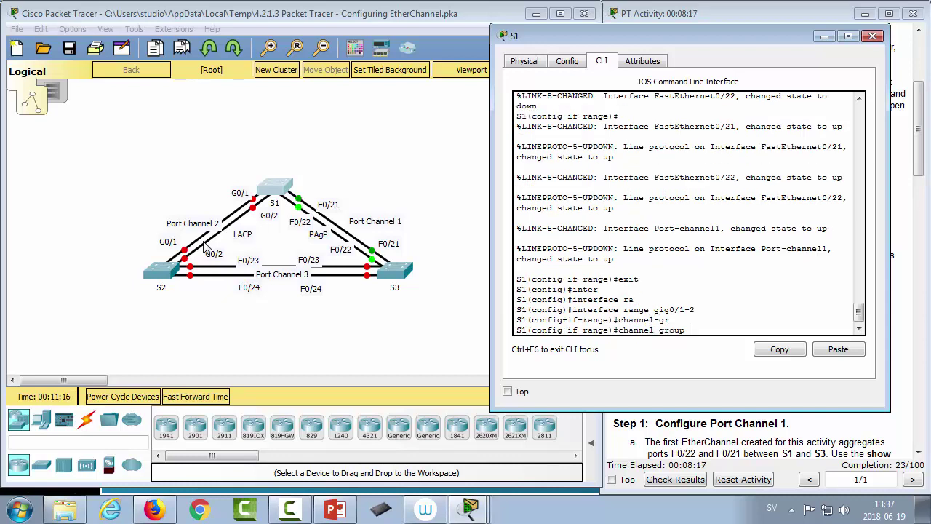
text(2)
key(Return)
key(Up)
text(mode ?)
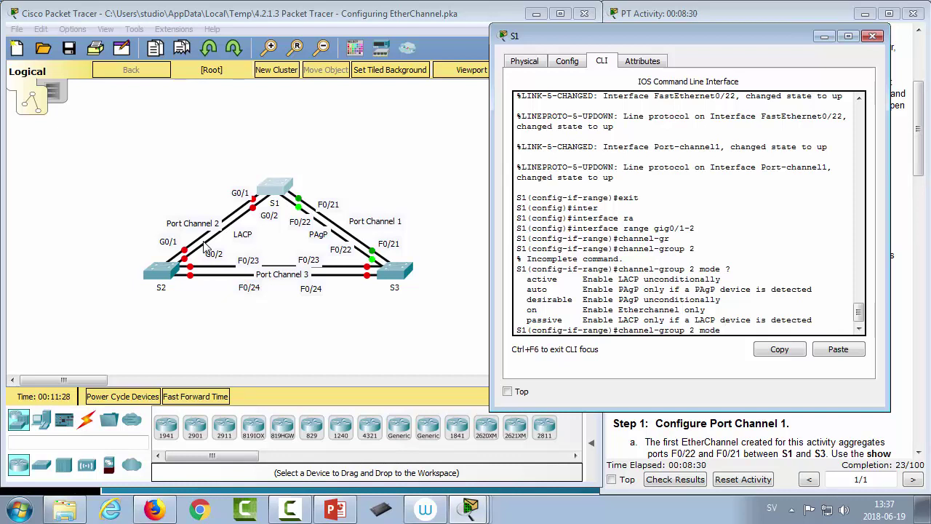
text(de)
key(Tab)
key(Return)
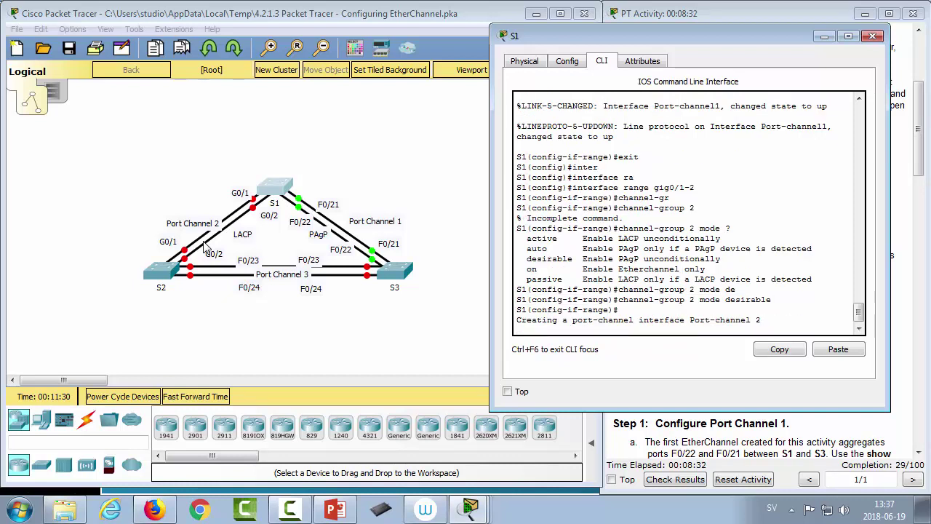
Step: Re-enable S1's gig0/1-2 ports with no shut and return to global configuration mode
text(no shut)
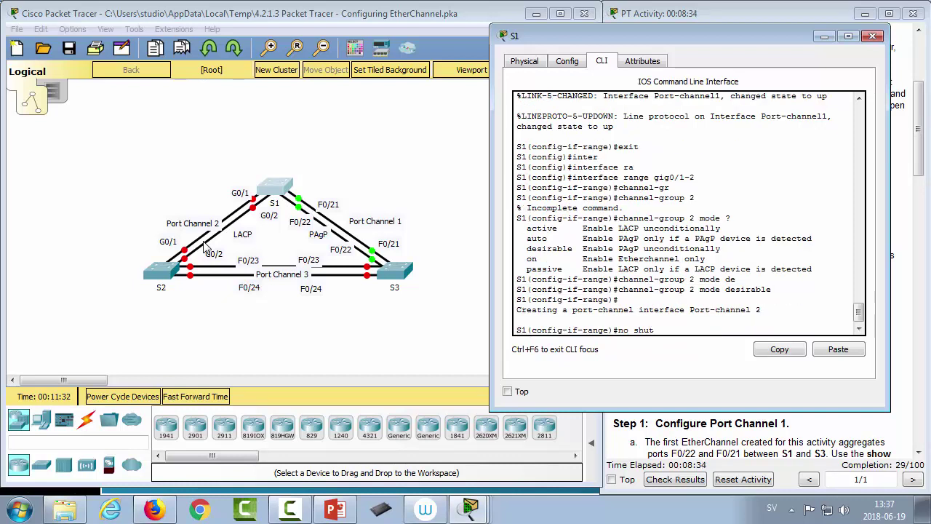
key(Return)
key(Return)
text(exit)
key(Return)
Step: Set port-channel 2 on S1 to trunk mode
text(inter po)
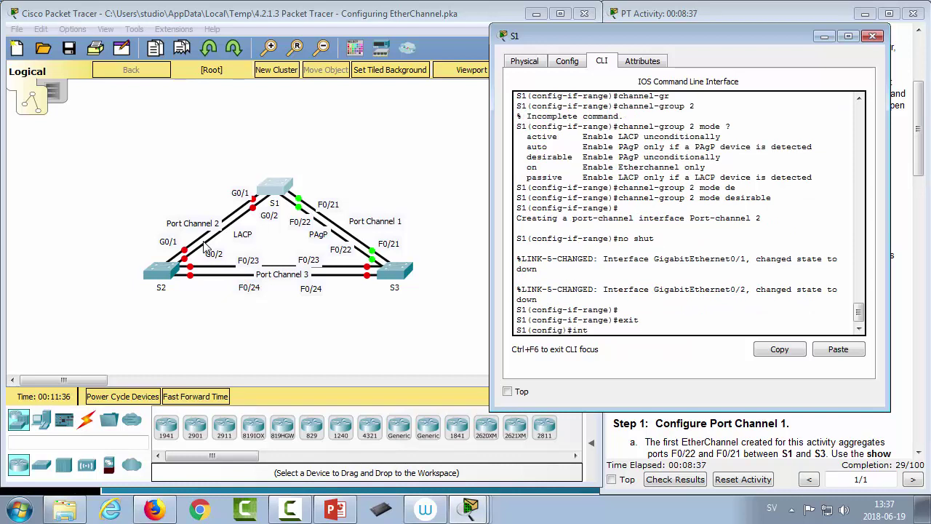
key(Tab)
text(2)
key(Return)
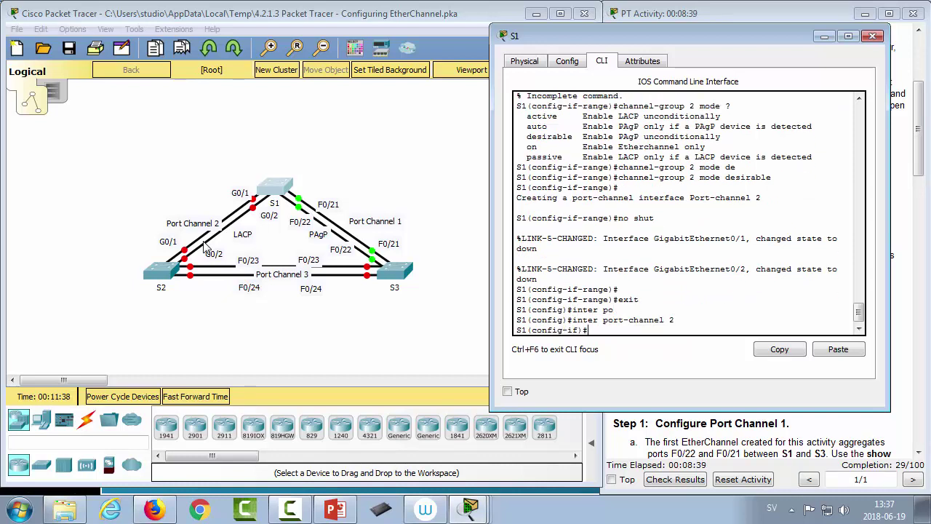
text(swi mode trunk)
key(Return)
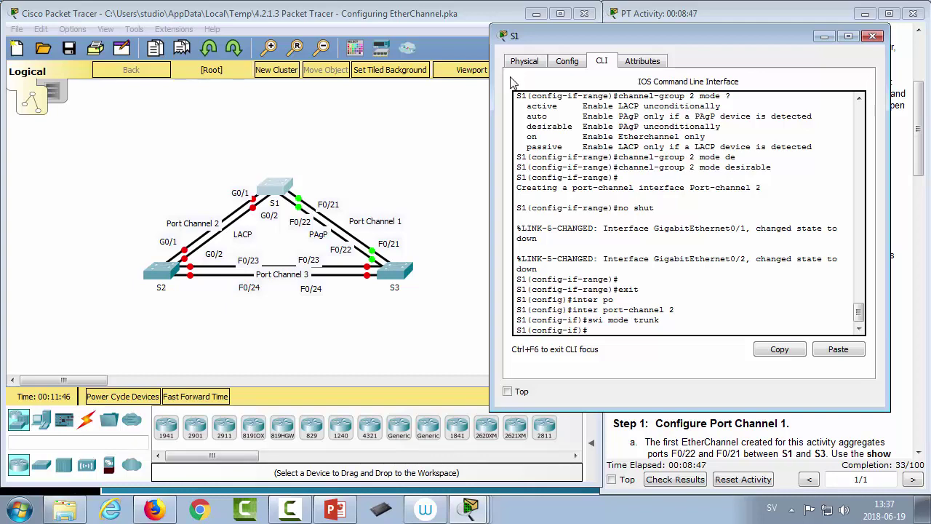
Step: Switch from S1 to S2's command line and select the interface range gig0/1-2 for configuration
click(872, 36)
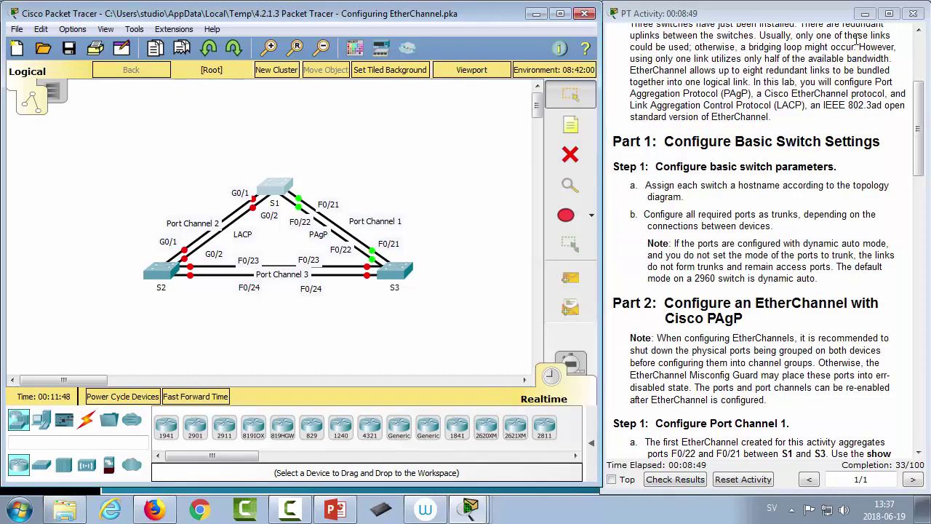
click(154, 271)
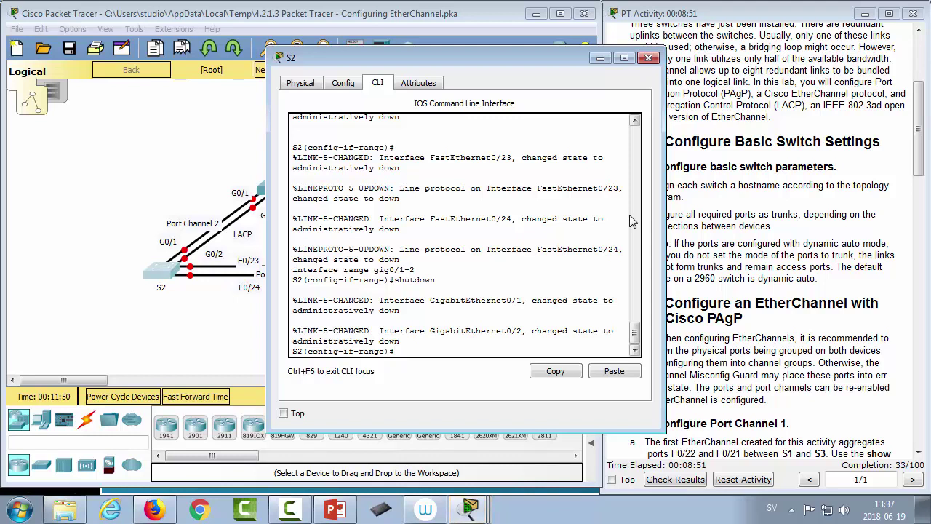
text(exit)
key(Return)
text(interface range gig0/1-2)
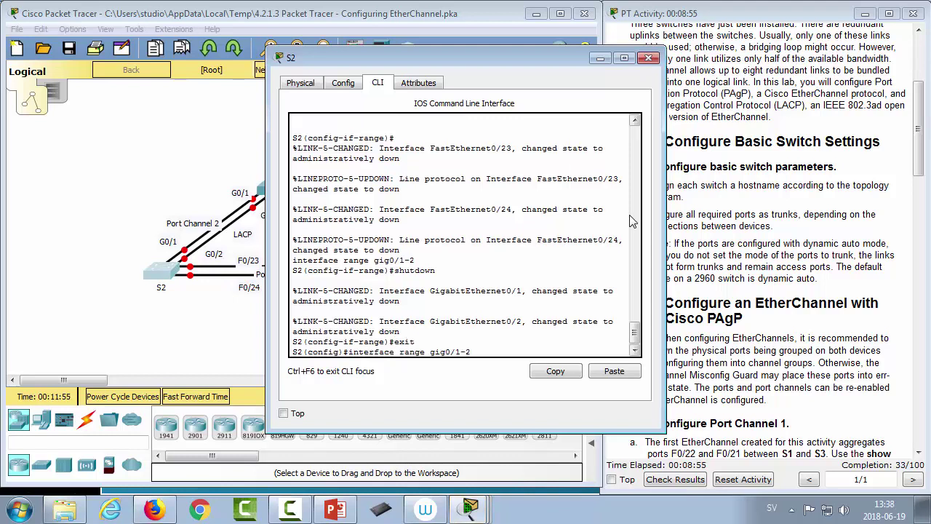
key(Return)
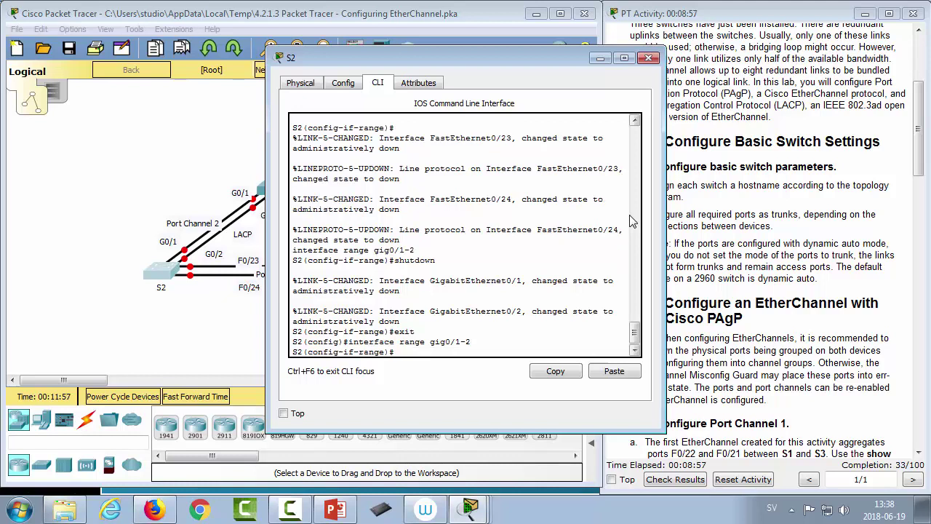
Step: Assign S2's gig0/1-2 to channel group 2 in auto mode, listing the available modes first
text(channel-gr)
key(Tab)
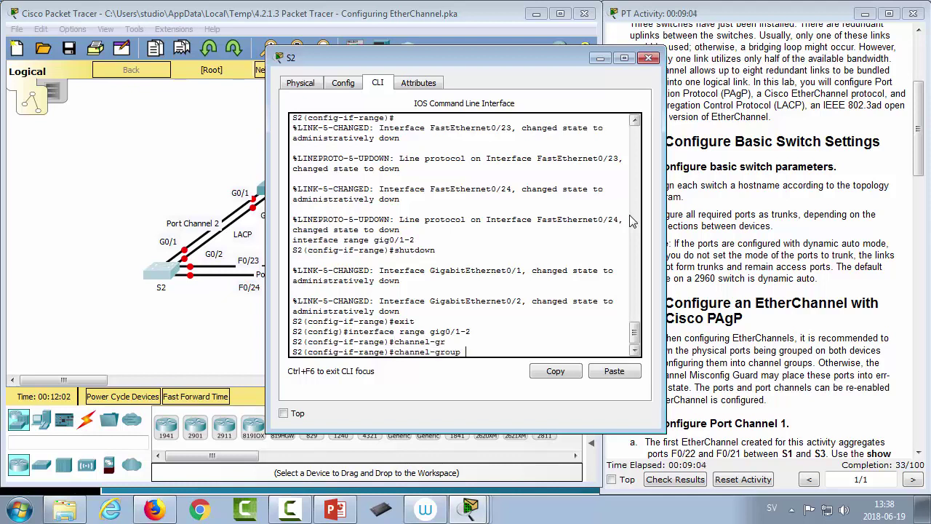
text(2 mode au)
key(Tab)
key(BackSpace)
key(BackSpace)
key(BackSpace)
key(BackSpace)
key(BackSpace)
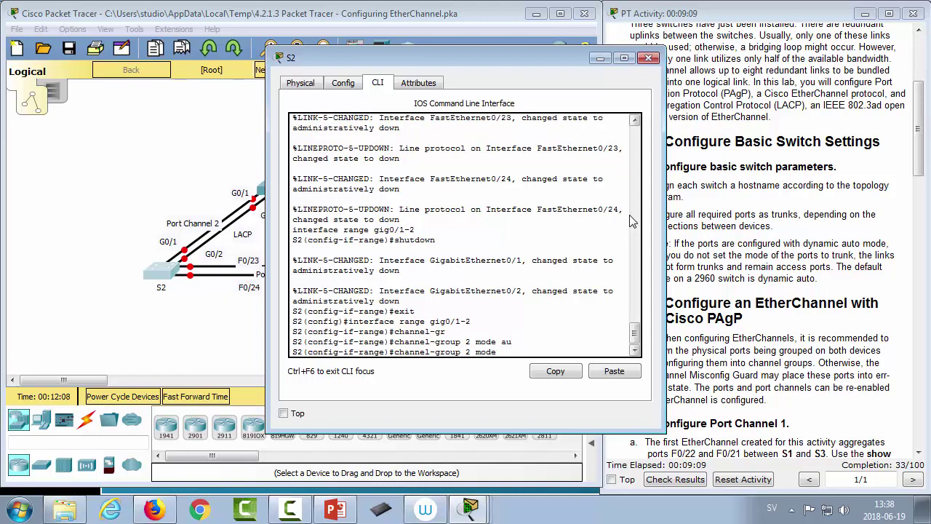
text(?)
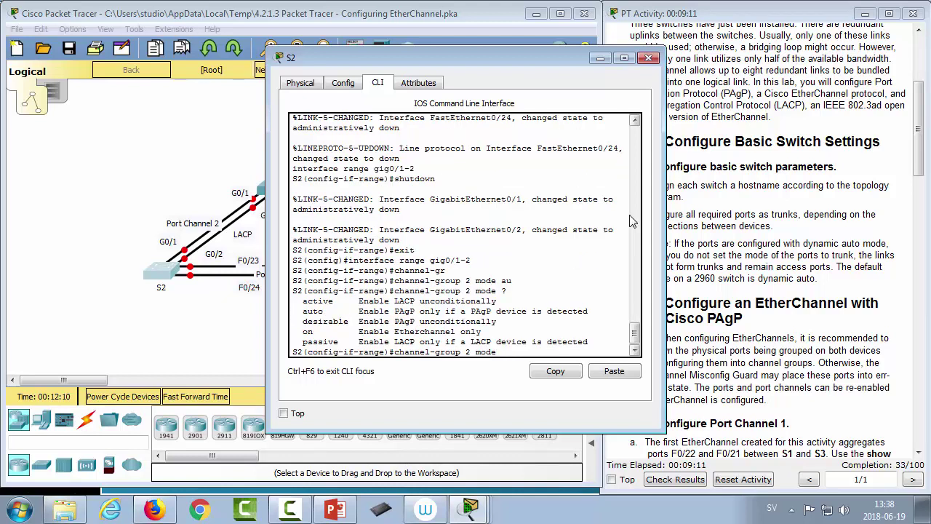
text(au)
key(Tab)
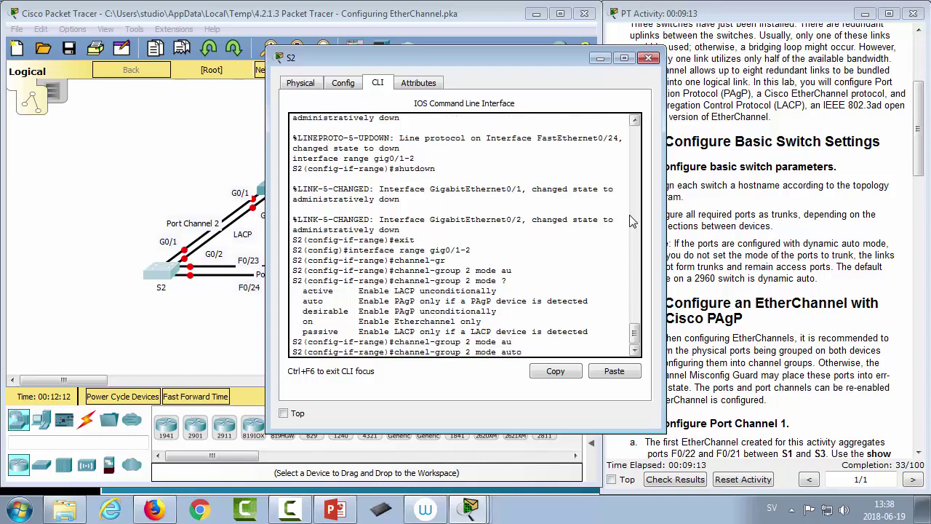
key(Return)
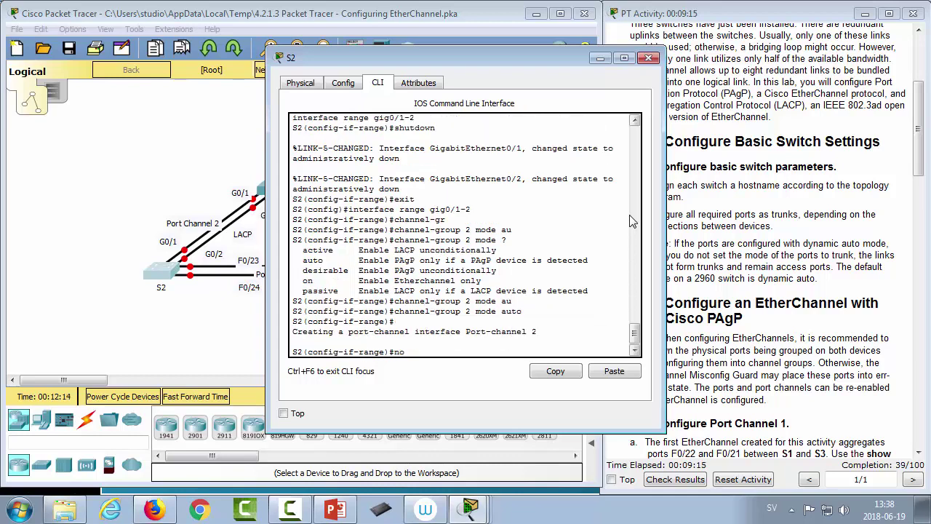
Step: Re-enable S2's gig0/1-2 ports and set interface port-channel 2 to trunk mode
text(exit)
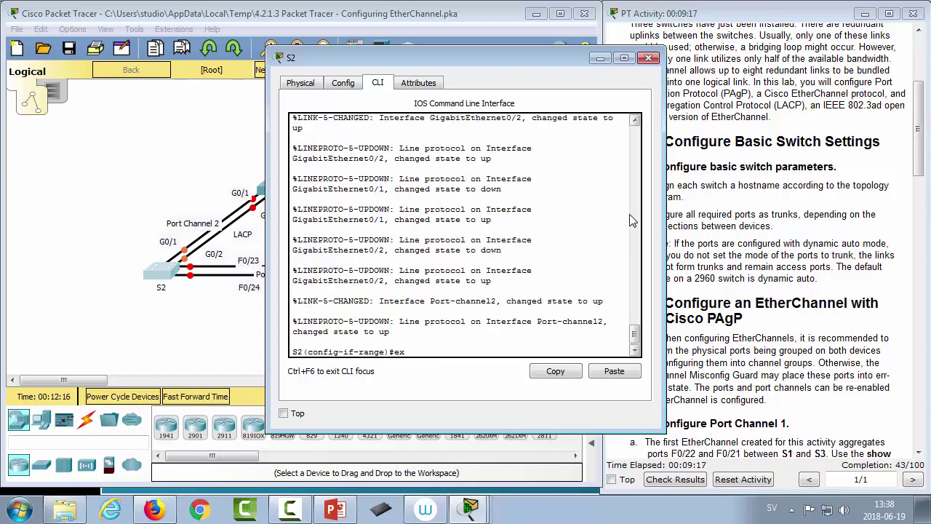
key(Return)
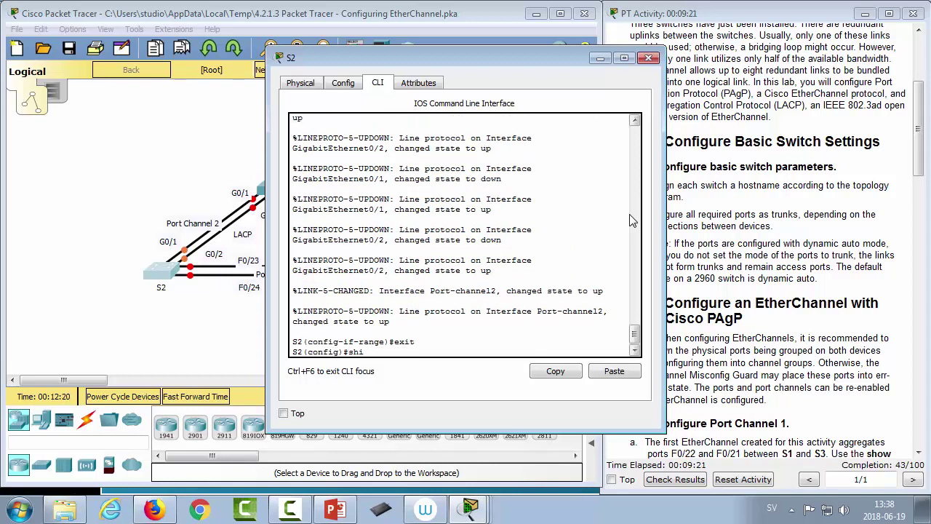
text(inter)
key(Tab)
text(po)
key(Tab)
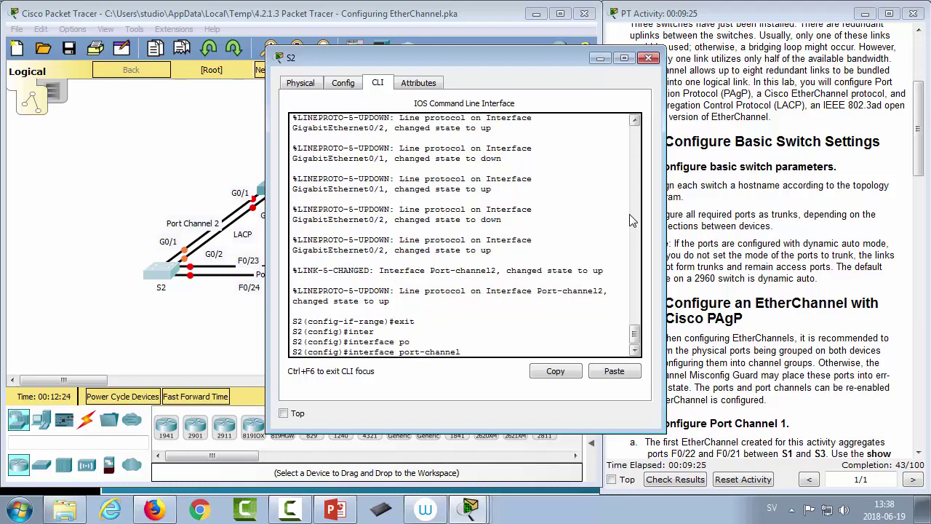
text(2)
key(Return)
text(swi mode trunk)
key(Return)
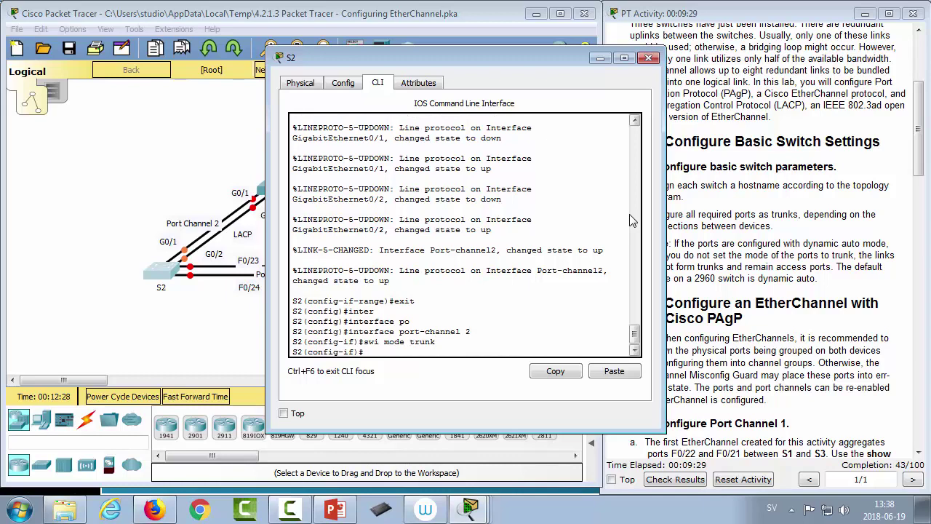
Step: Fast-forward the simulation time from the main workspace and return to S2's command line
click(186, 332)
click(194, 399)
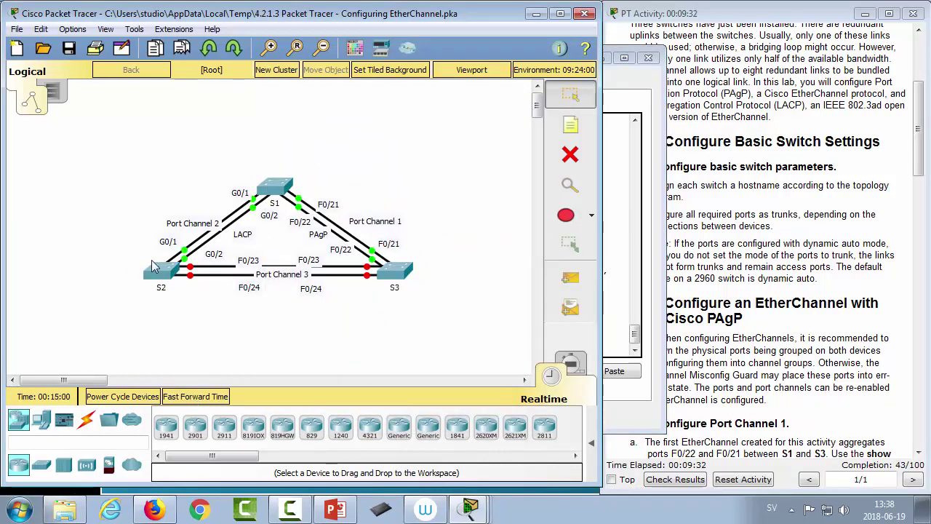
click(163, 272)
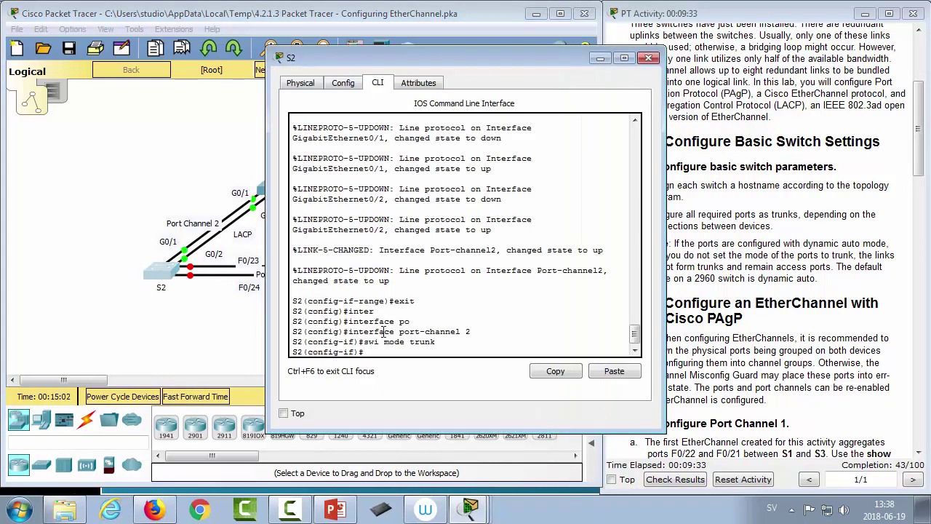
Step: Display S2's EtherChannel summary with do show ether sum and examine the port-channel, protocol and ports of group 2
text(show ether sum)
key(Return)
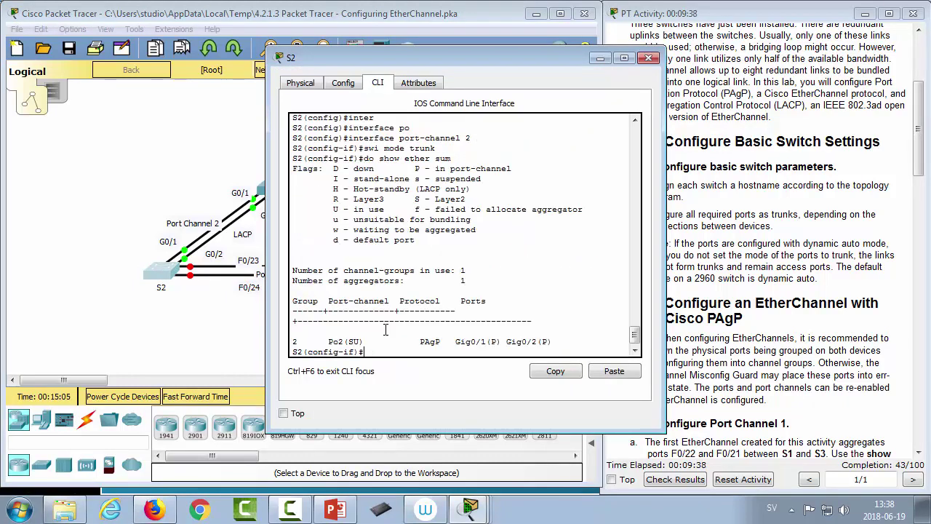
drag(328, 341, 552, 341)
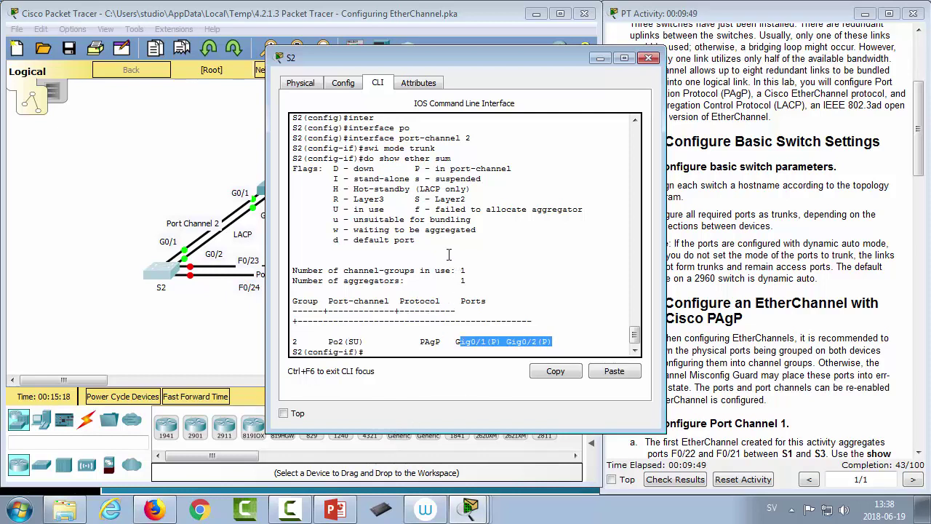
click(405, 342)
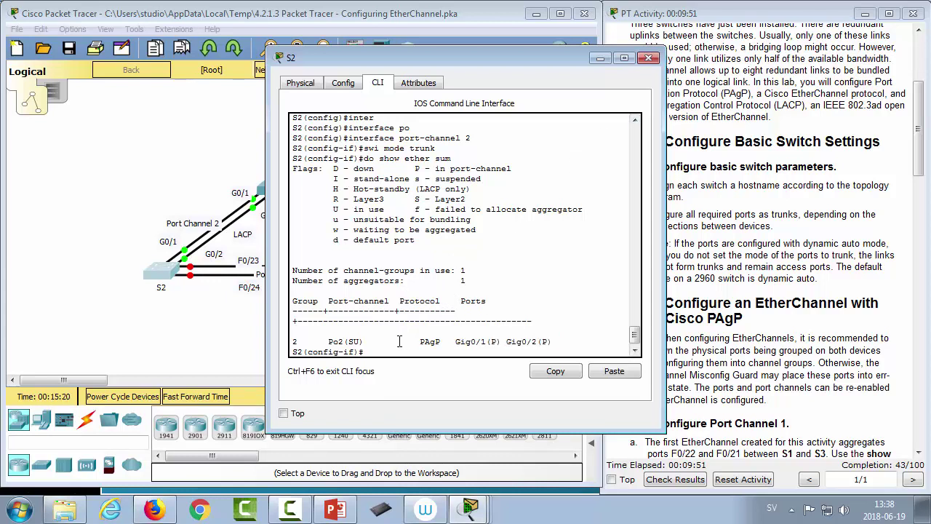
key(Up)
key(Down)
Step: Return S2 to global configuration mode and select the interface range fa0/7-8
text(exit)
key(Return)
text(inter)
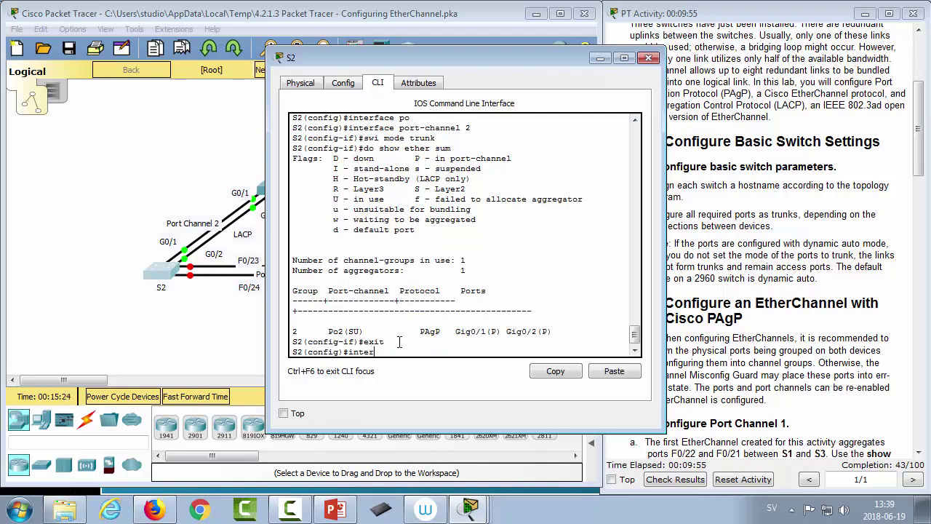
text(fa)
key(Tab)
text(ra)
key(Tab)
text(fa)
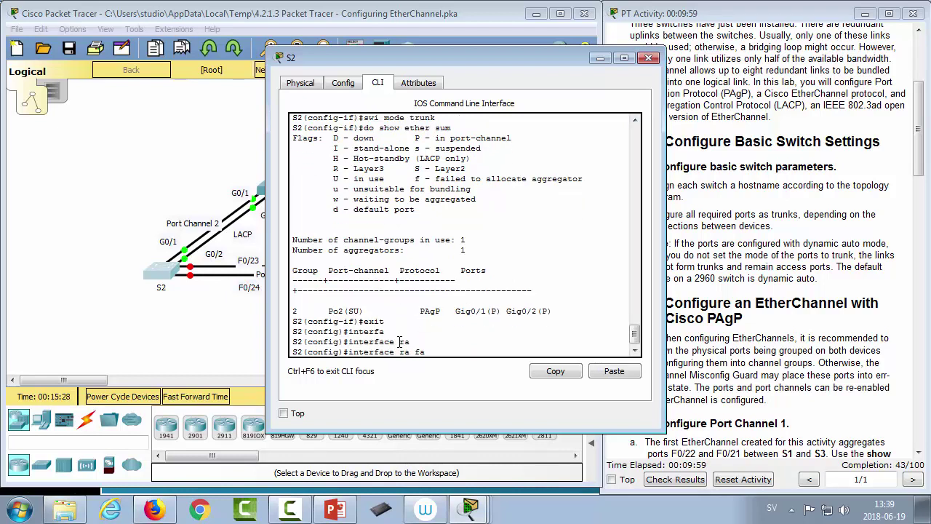
text((7-8)
text(0)
text(/7-8)
key(Return)
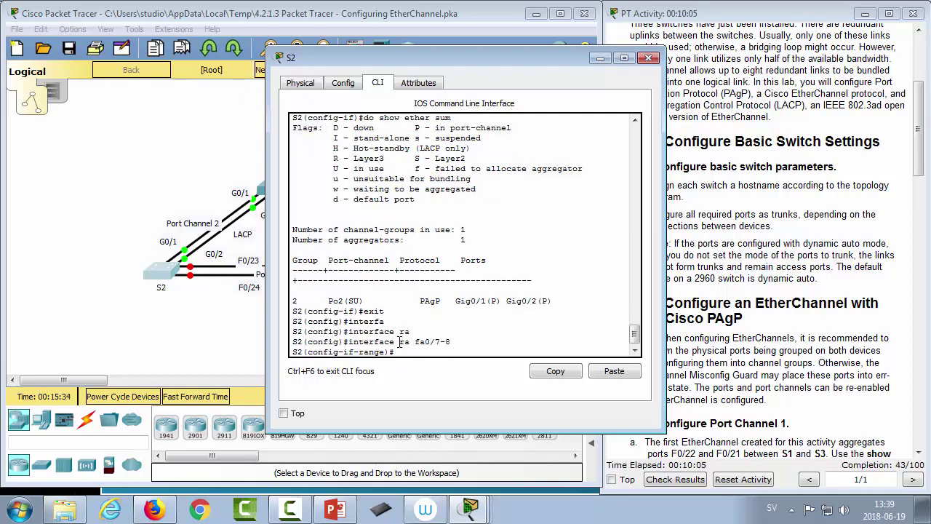
Step: List the modes available for channel group 3 on S2, examine the on option and close the switch's window
text(channelgr)
key(BackSpace)
key(BackSpace)
text(l-g)
key(Tab)
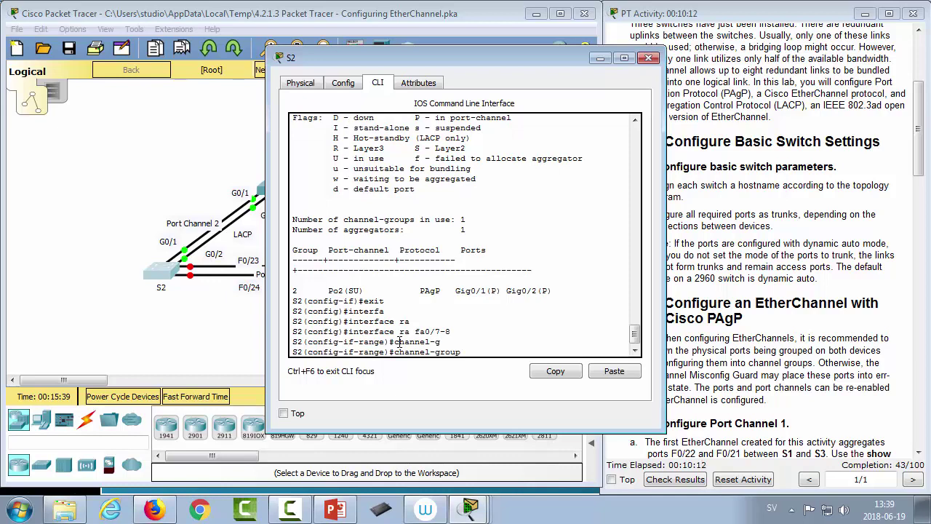
text(3 m)
key(Tab)
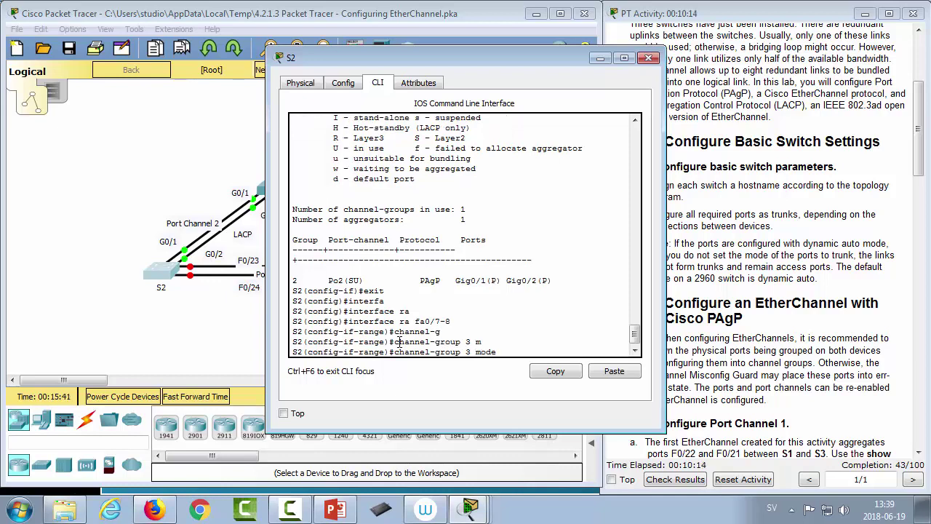
text(?)
drag(482, 332, 294, 331)
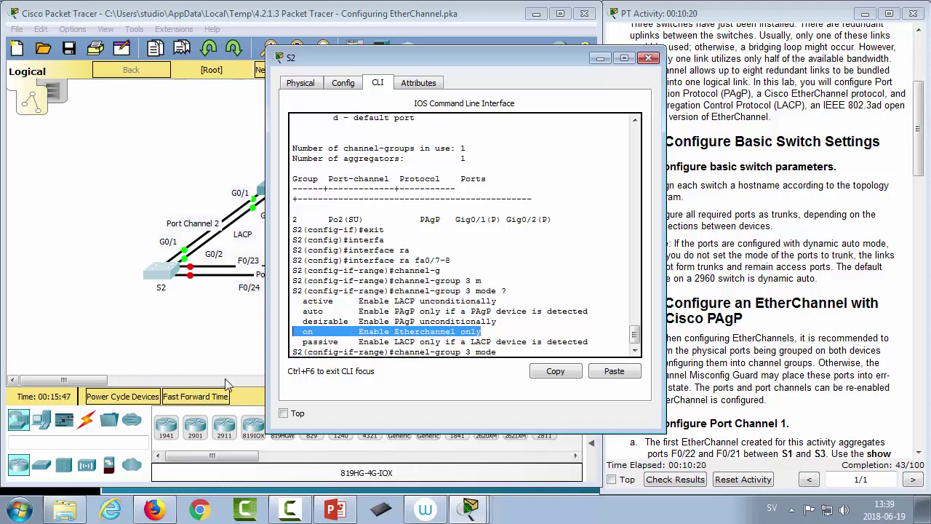
click(651, 58)
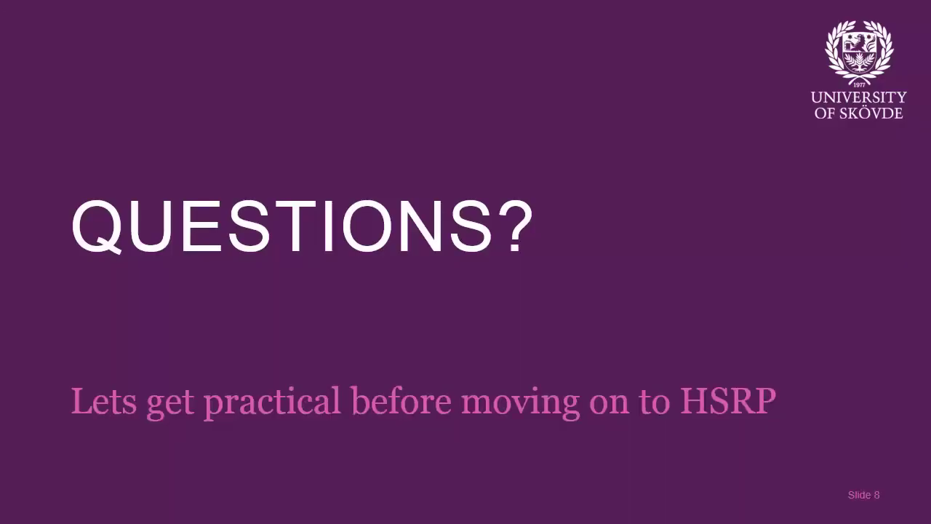
key(Right)
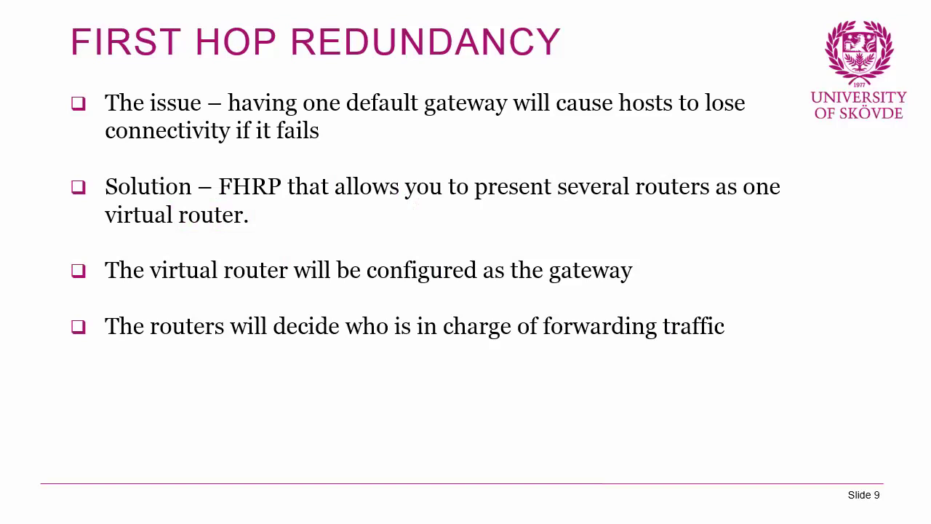
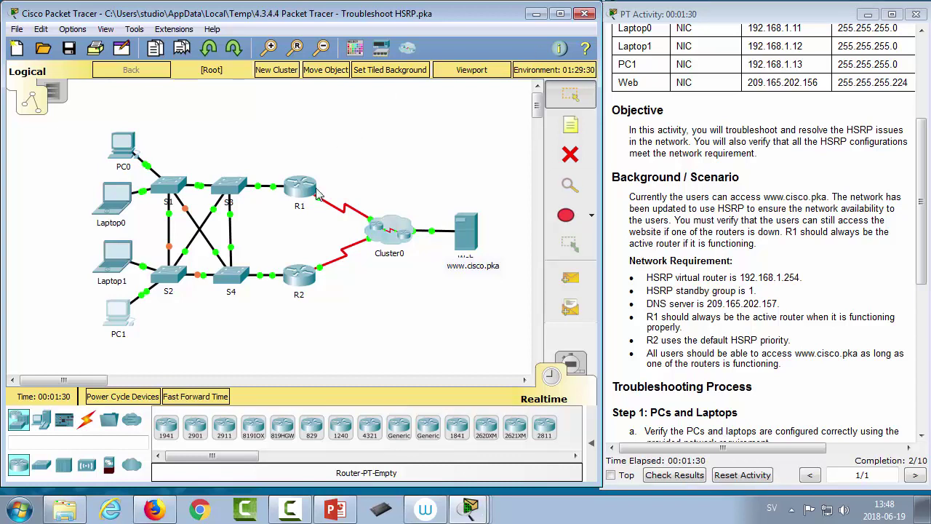
Step: Review the HSRP topology and the network requirements, including the virtual router address, in the activity instructions
mouse_move(304, 276)
mouse_move(130, 211)
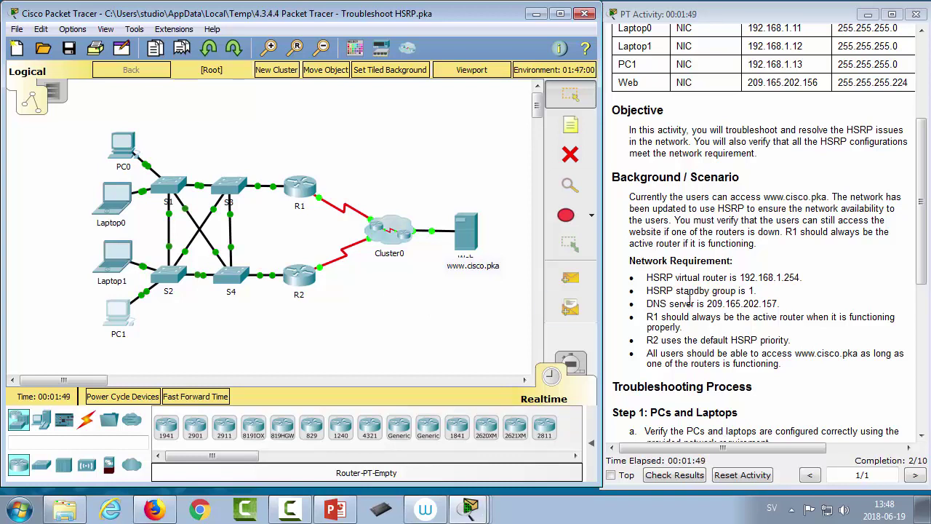
drag(651, 277, 800, 277)
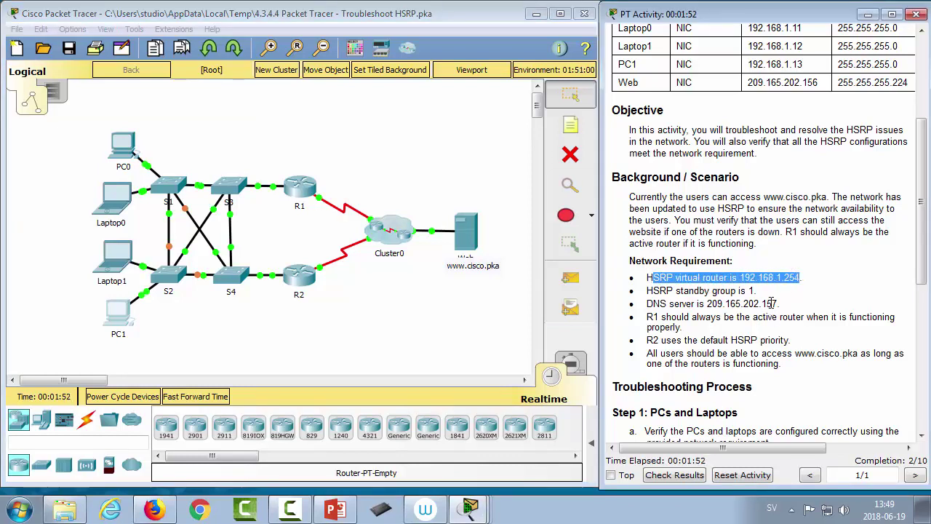
click(827, 293)
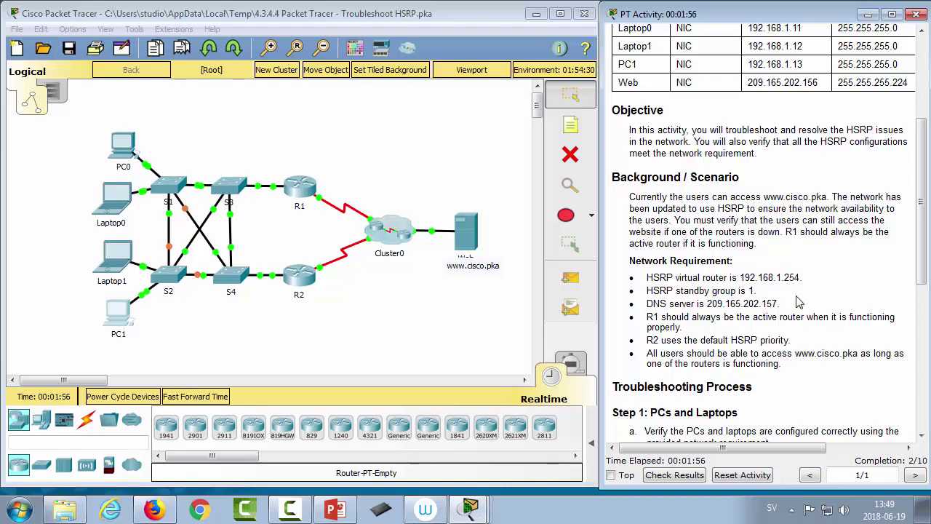
Step: Open router R2's command line and enter global configuration mode, keeping the network requirements in the activity instructions readable
click(294, 272)
click(378, 83)
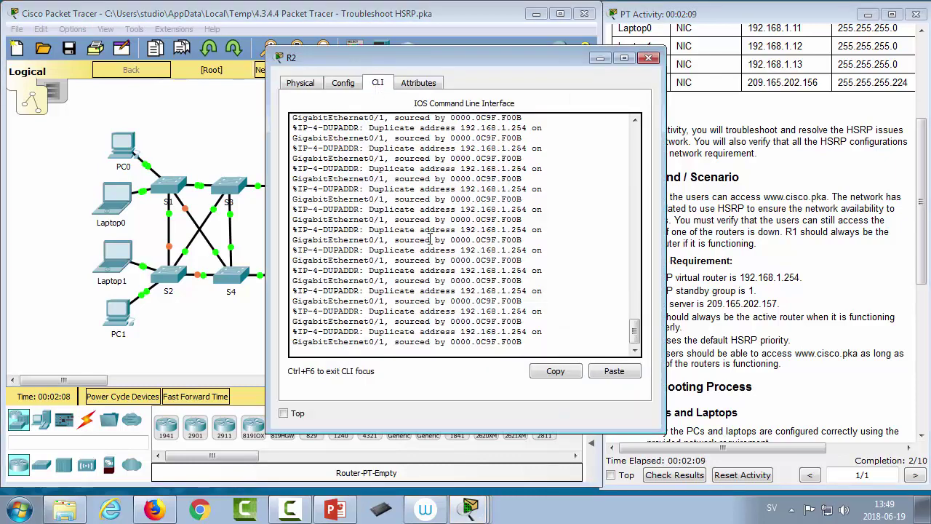
key(Return)
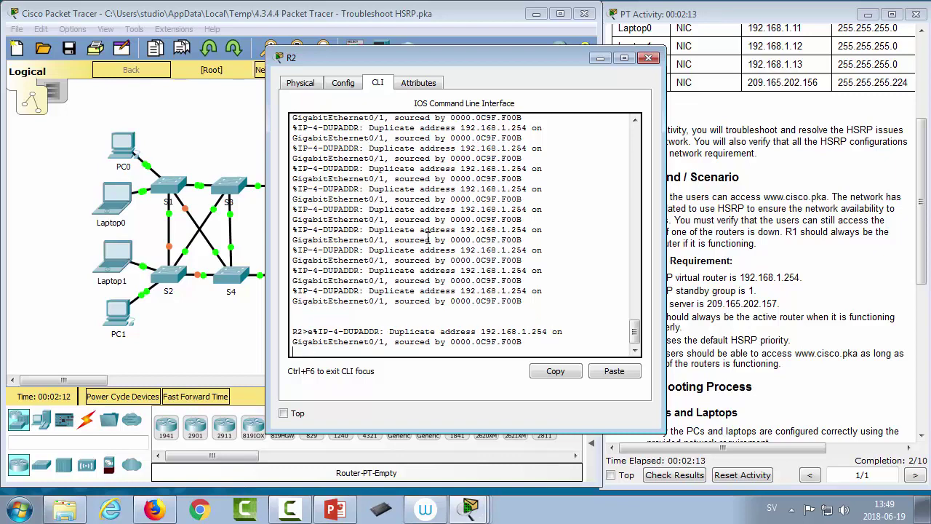
text(ena)
key(Return)
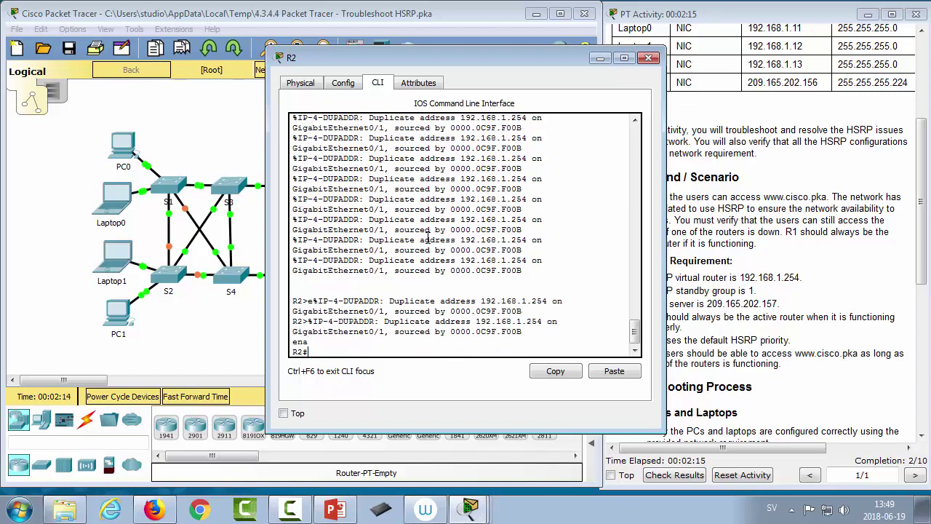
text(conf t)
key(Return)
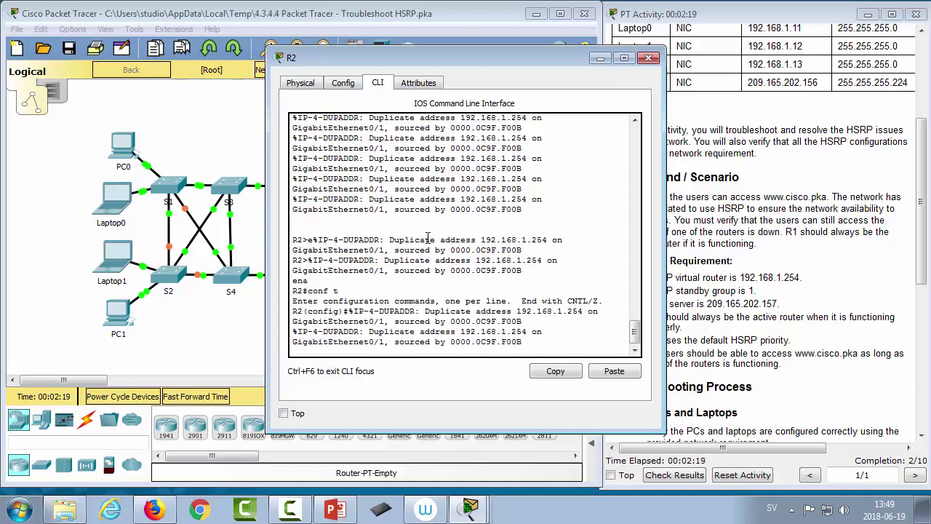
key(Return)
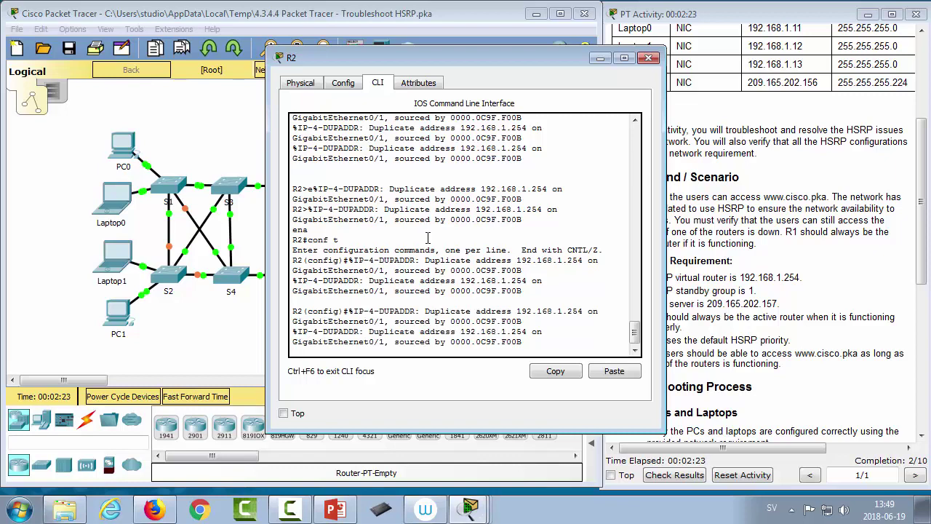
drag(430, 59, 352, 61)
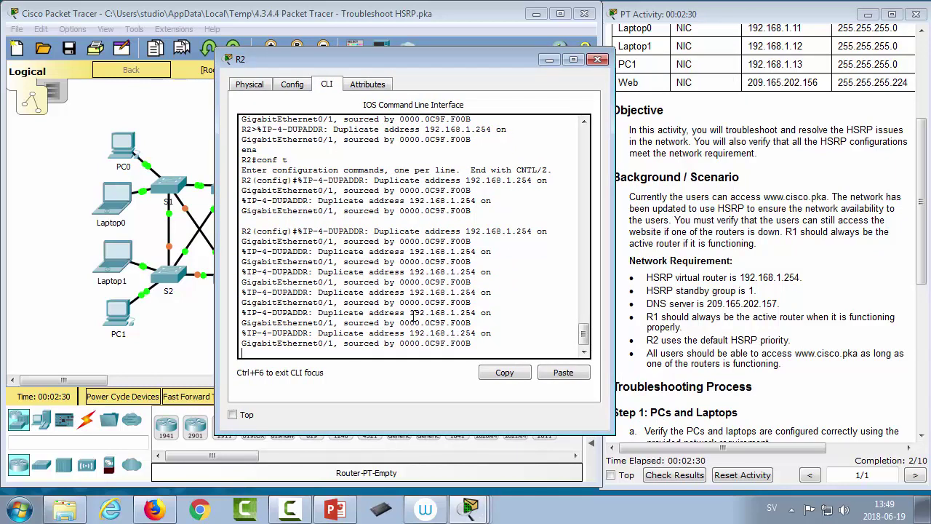
key(Return)
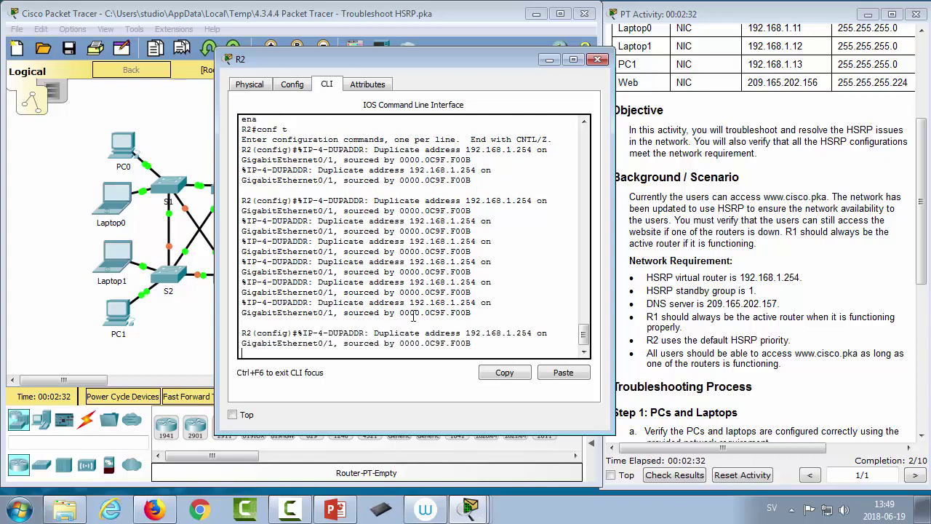
Step: Display R2's running configuration with do show run, examine the HSRP standby lines on GigabitEthernet0/1 and close the router's window
text(show run)
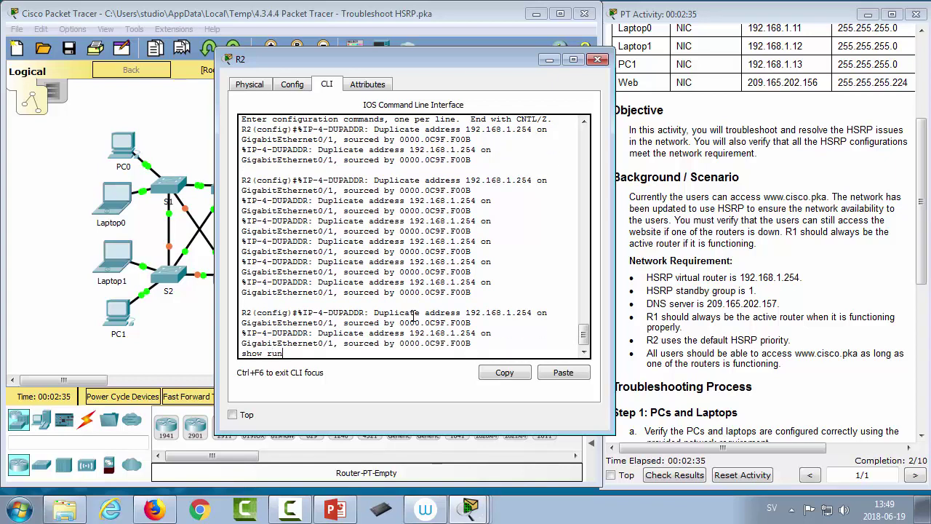
key(Return)
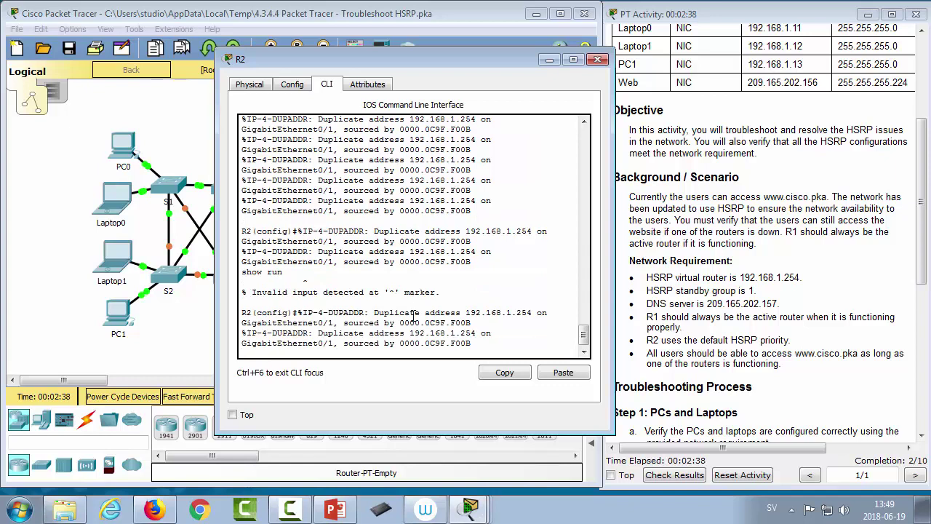
text(do shwo run%IP-4-DUPADDR: Duplicate address 192.168.1.254 on)
key(Return)
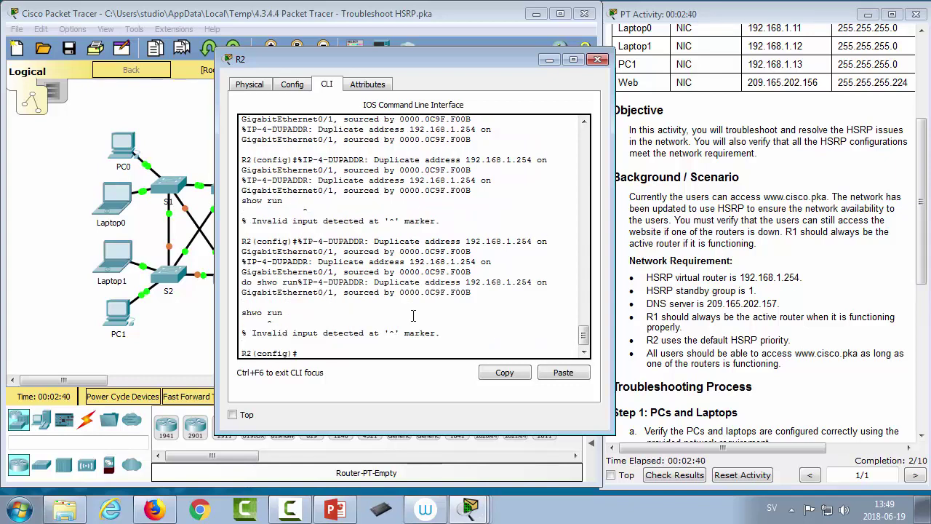
text(do show run)
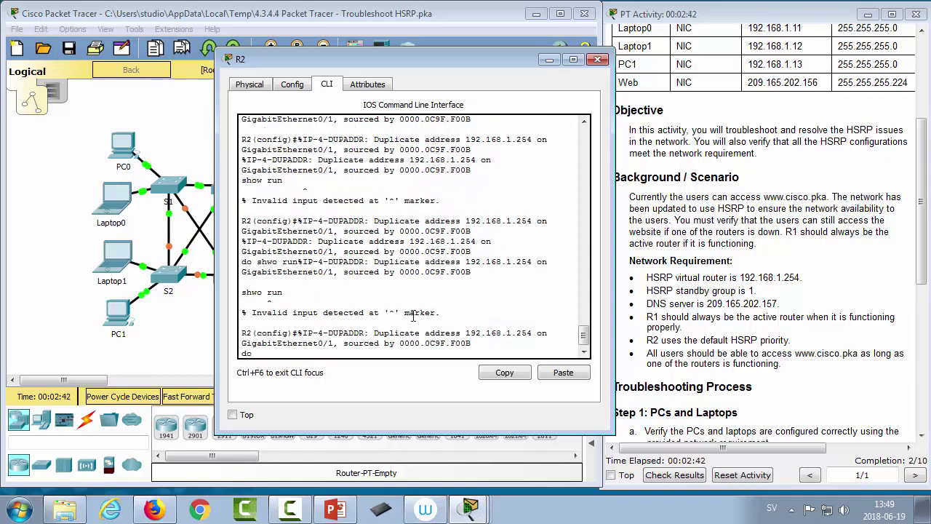
key(Return)
key(space)
key(space)
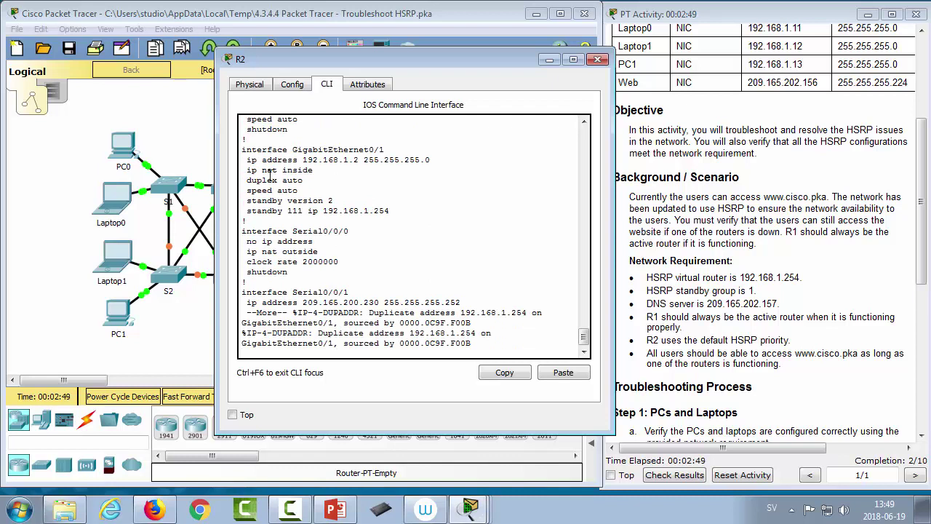
drag(272, 160, 362, 160)
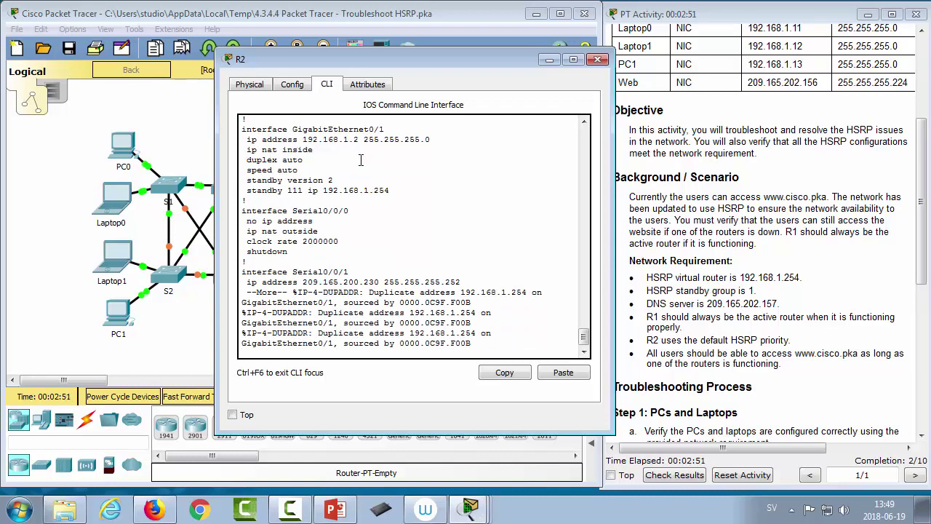
drag(297, 169, 390, 169)
scroll(390, 175, up, 2)
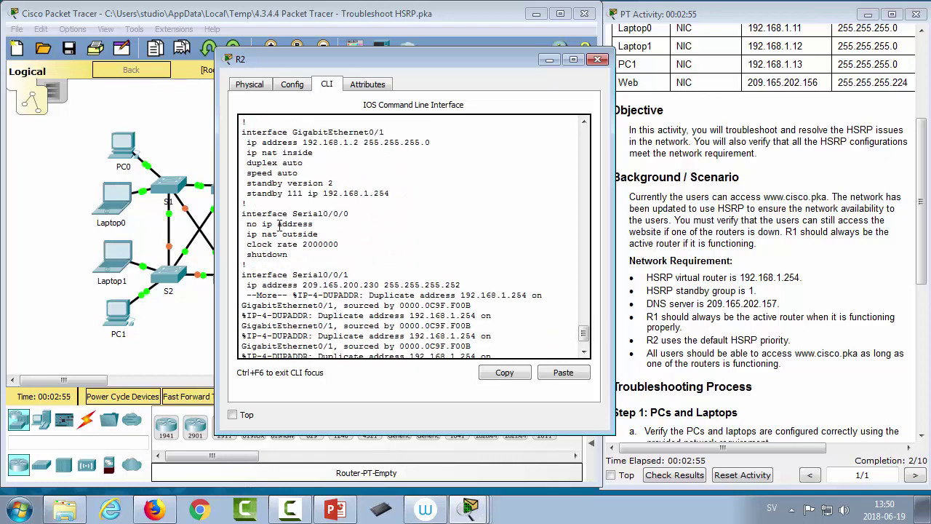
click(597, 60)
Step: Open R1's command line, display the running configuration in privileged mode and examine the standby version, group and priority on GigabitEthernet0/1
click(314, 193)
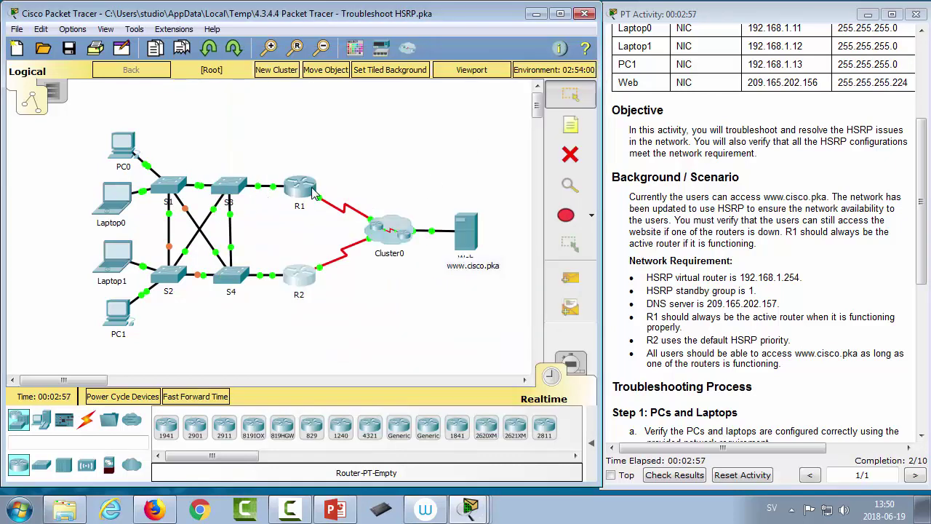
click(377, 82)
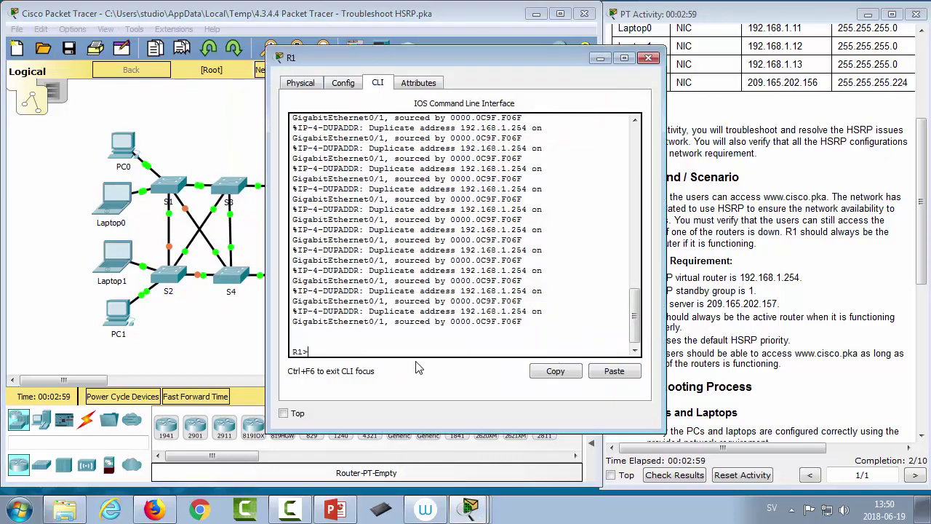
text(ena)
key(Return)
text(sh run)
key(Return)
key(space)
key(space)
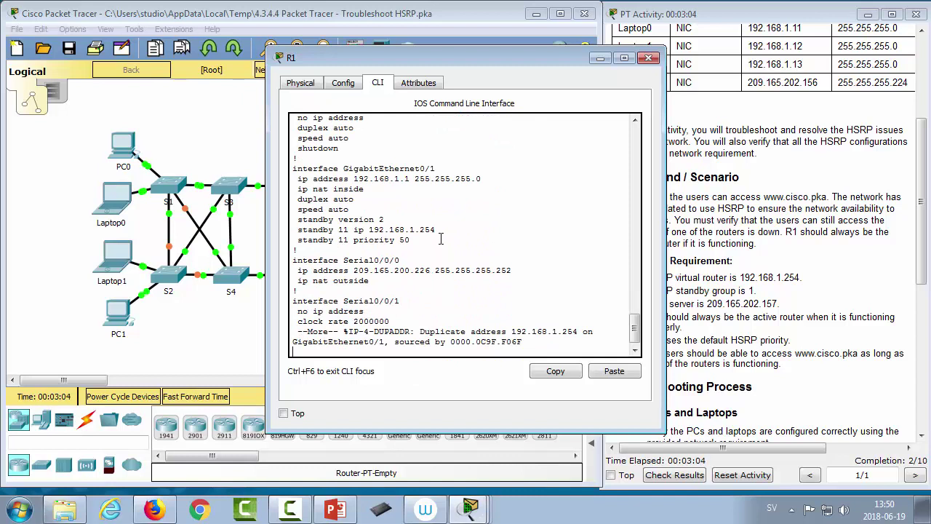
drag(385, 216, 293, 216)
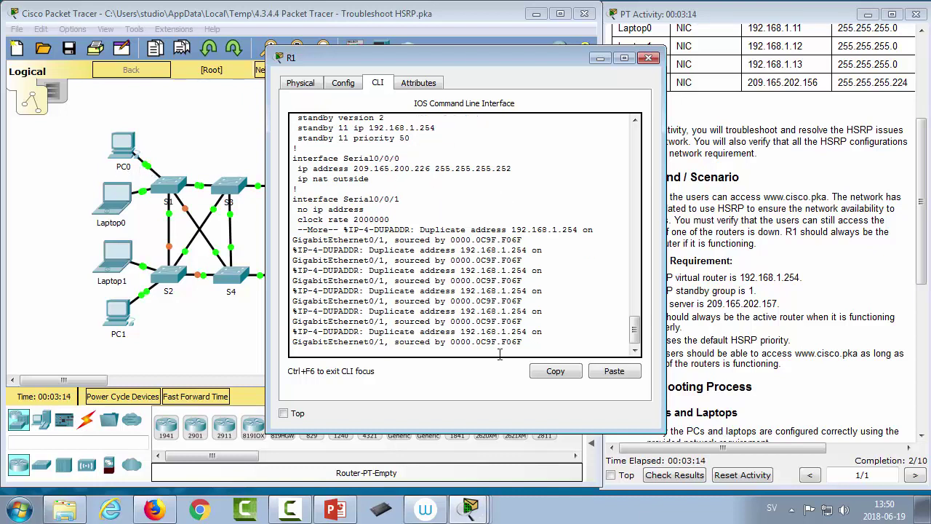
scroll(457, 296, up, 3)
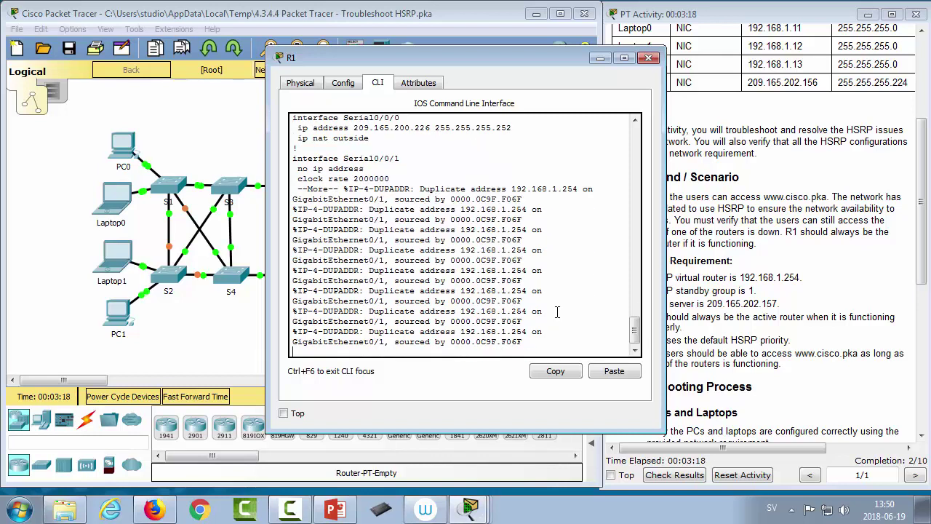
key(Return)
key(q)
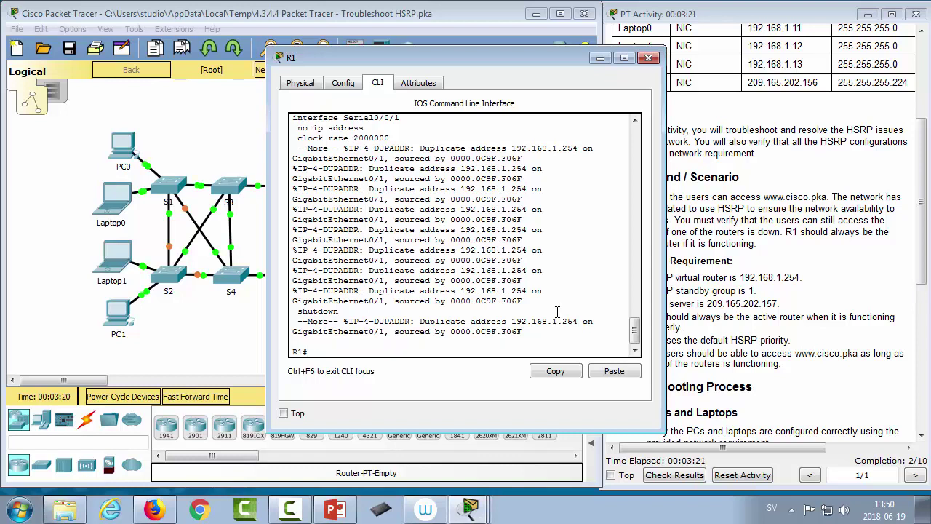
Step: Enter global configuration mode on R1 and shut down interface gig0/1
text(conf t)
key(Return)
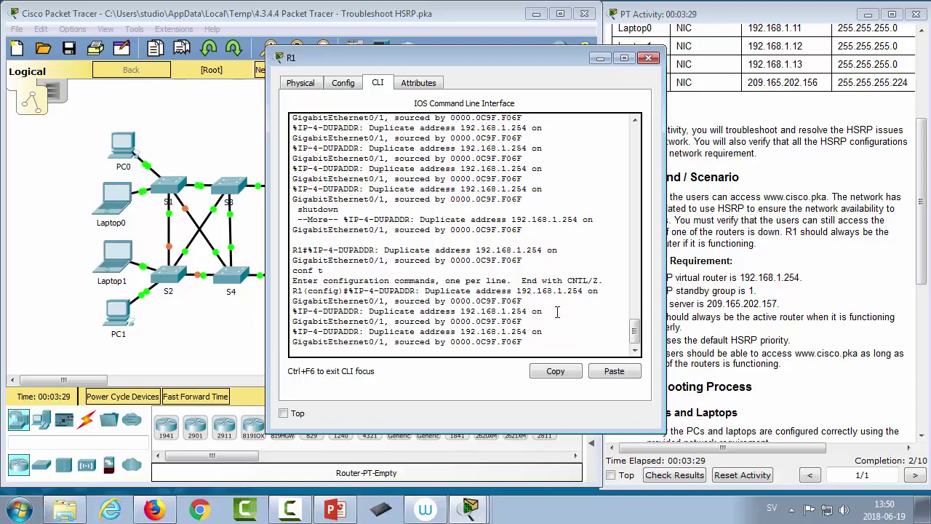
text(inter gig0/1)
key(Return)
text(shut)
key(Return)
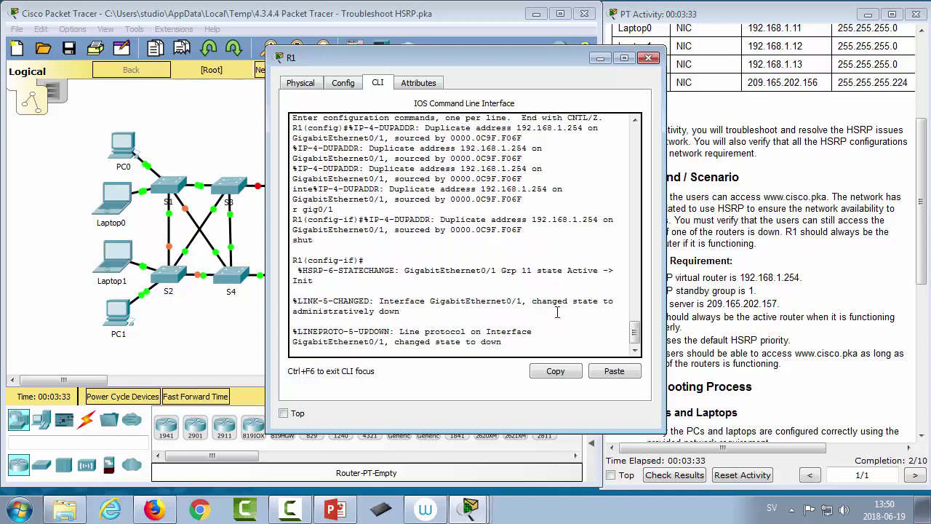
key(Return)
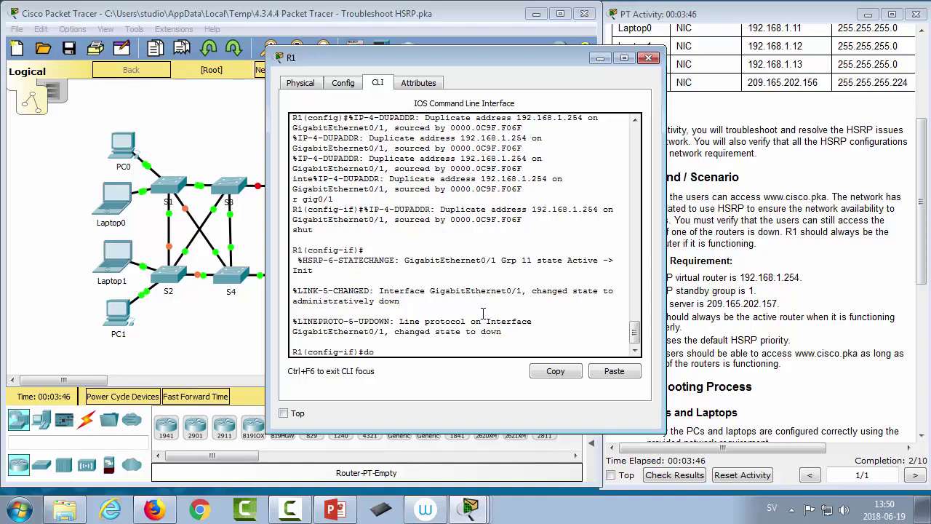
Step: Display R1's running configuration from interface mode and examine the standby version and group number on GigabitEthernet0/1
text(how run)
key(Return)
key(space)
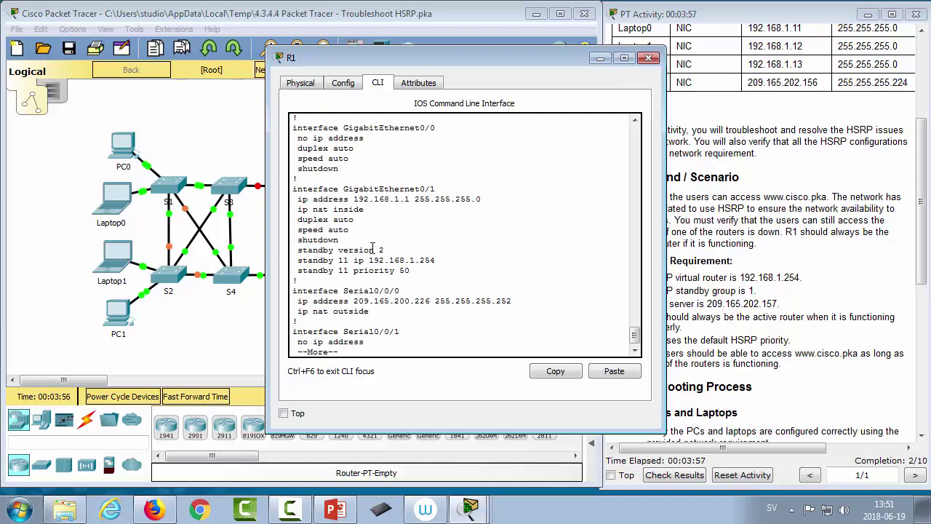
drag(393, 251, 296, 251)
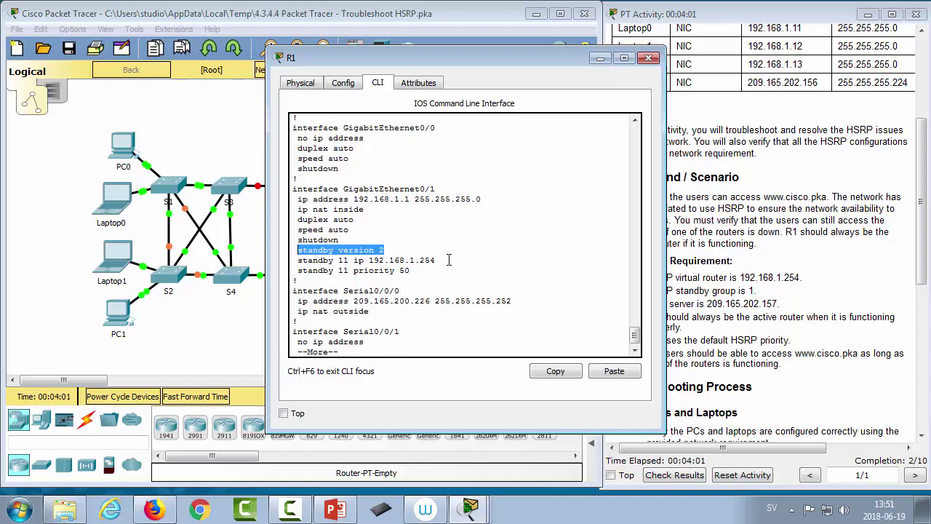
click(343, 260)
drag(341, 270, 348, 270)
double_click(343, 269)
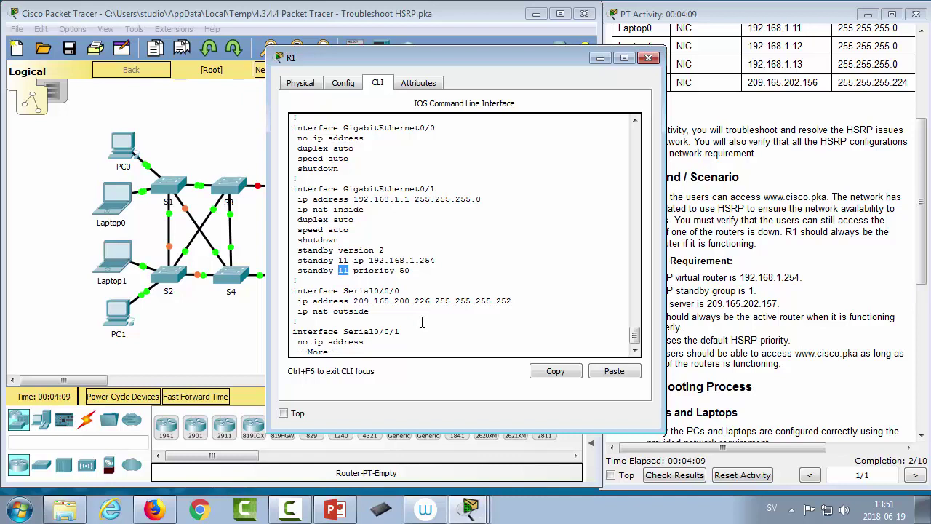
key(q)
Step: Remove HSRP standby group 11 from R1's GigabitEthernet0/1 with no standby 11
text(no s)
key(Tab)
text(tandby 11)
key(Return)
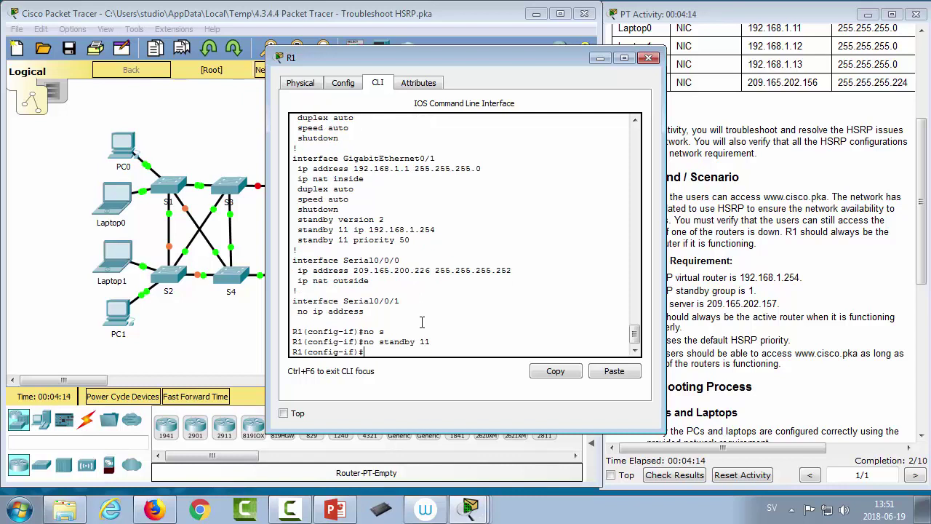
Step: Display R1's running configuration again and check which standby lines remain on GigabitEthernet0/1
text(do show run)
key(Return)
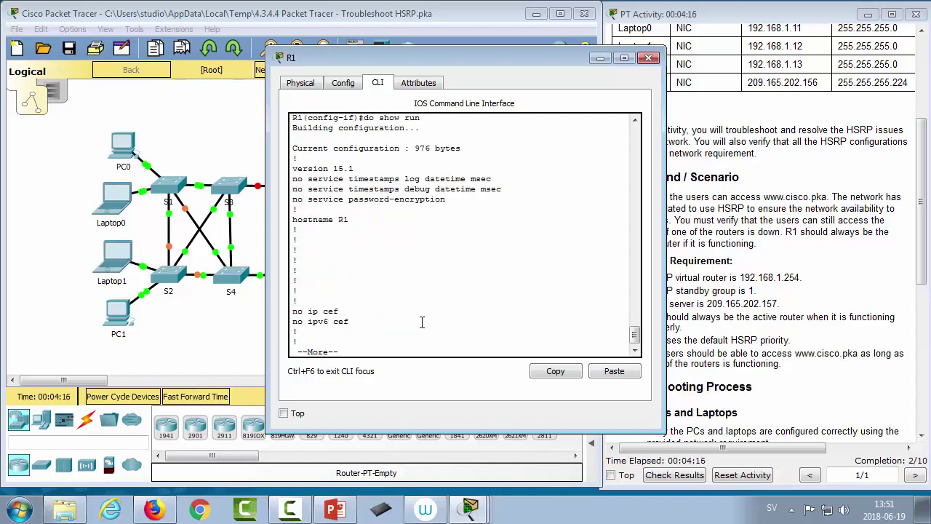
key(space)
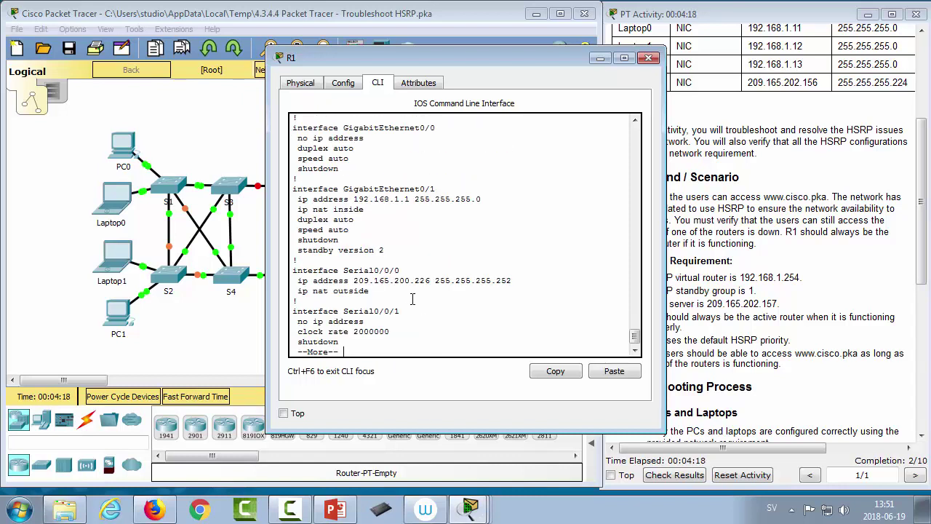
drag(396, 249, 293, 209)
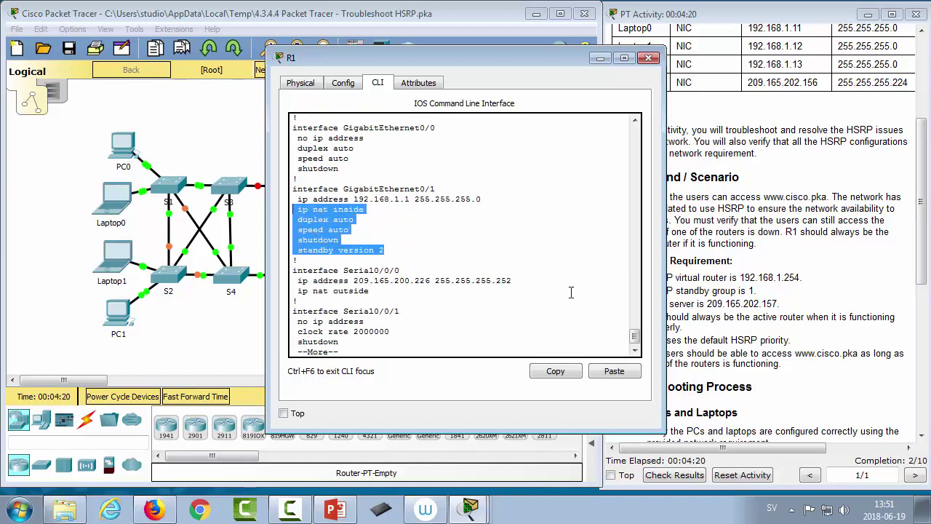
key(space)
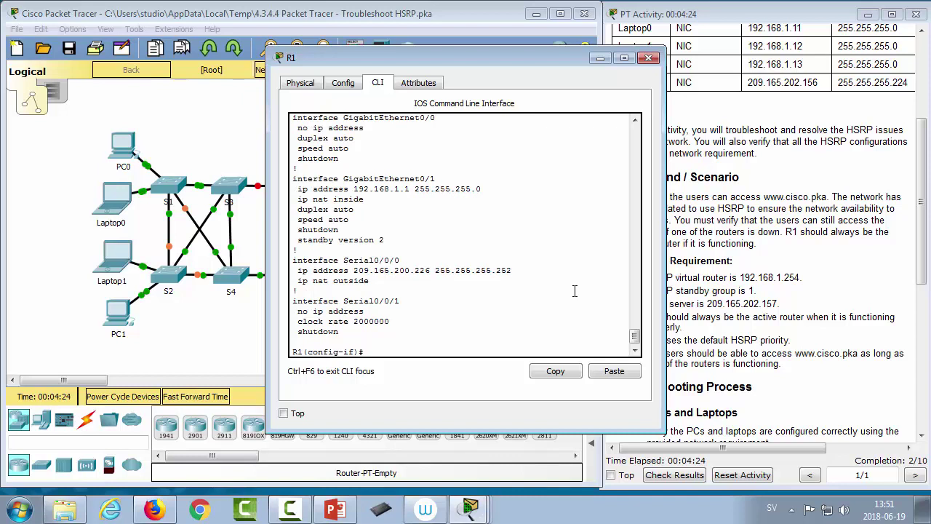
Step: Configure HSRP group 1 on R1's GigabitEthernet0/1 with the virtual IP address 192.168.1.254
text(st)
key(Tab)
text(1 ip)
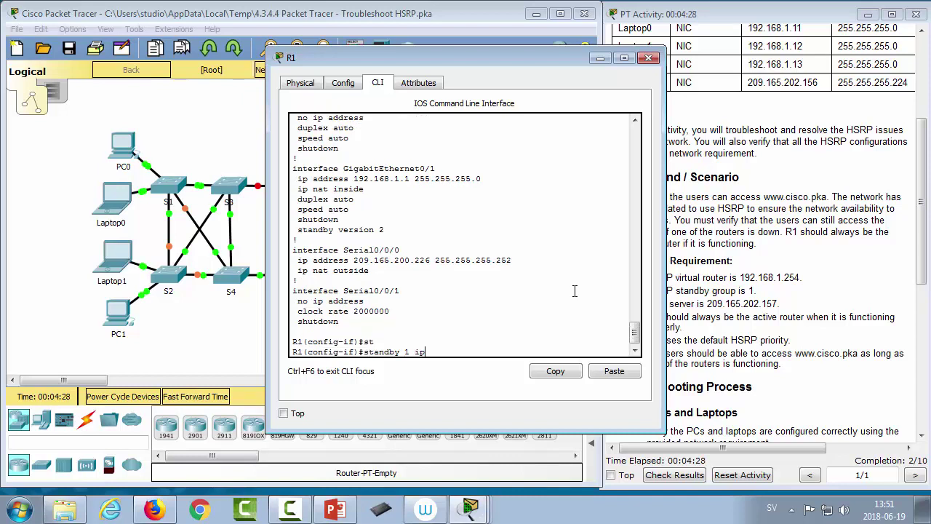
key(Tab)
text(19)
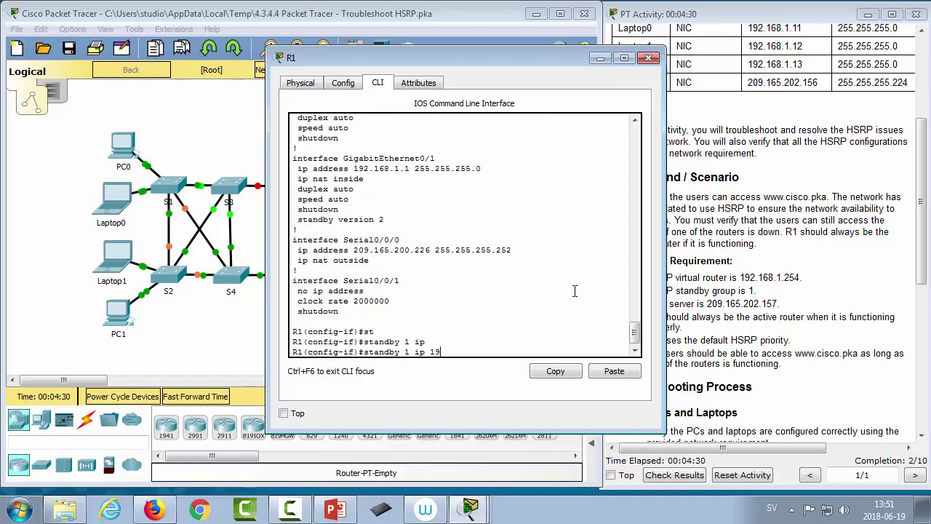
text(2.168.)
key(BackSpace)
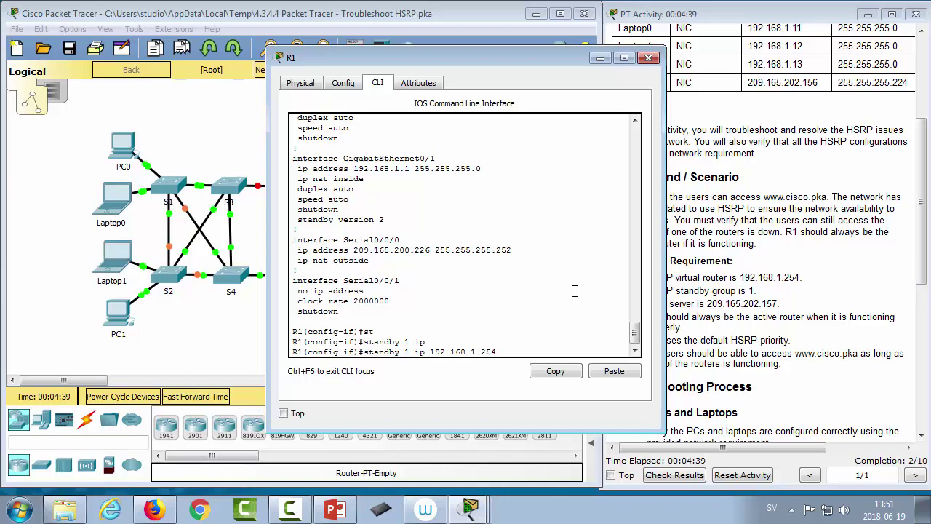
text(254)
key(Return)
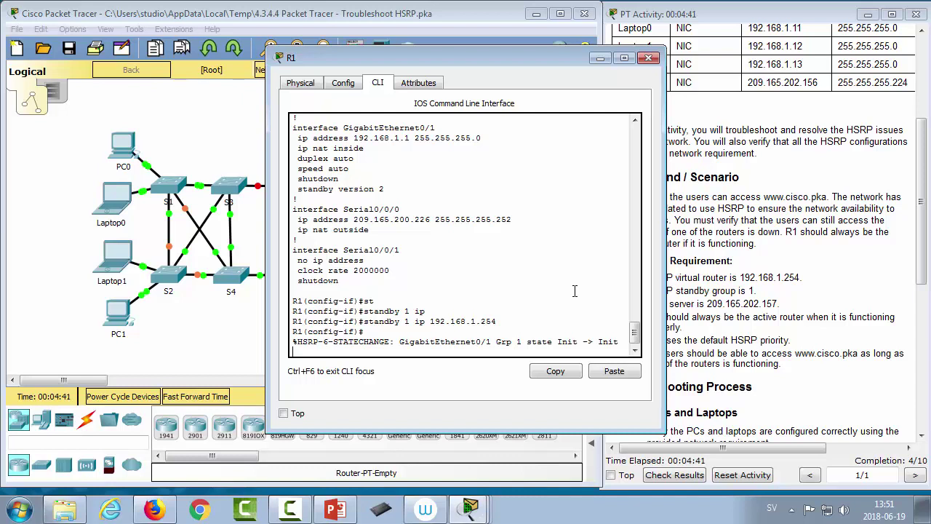
Step: Set the HSRP priority on R1's GigabitEthernet0/1 with standby priority 200, without specifying a group number
text(stand)
key(Tab)
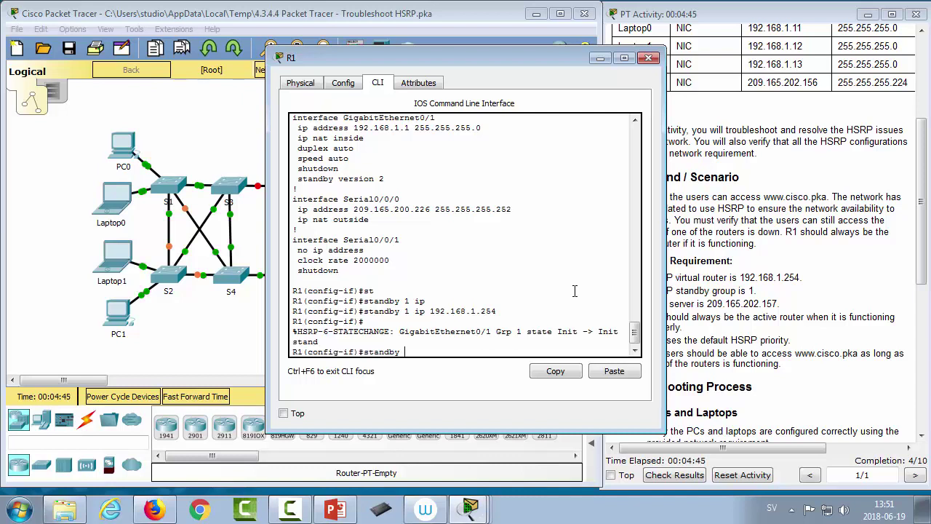
text(pri)
key(Tab)
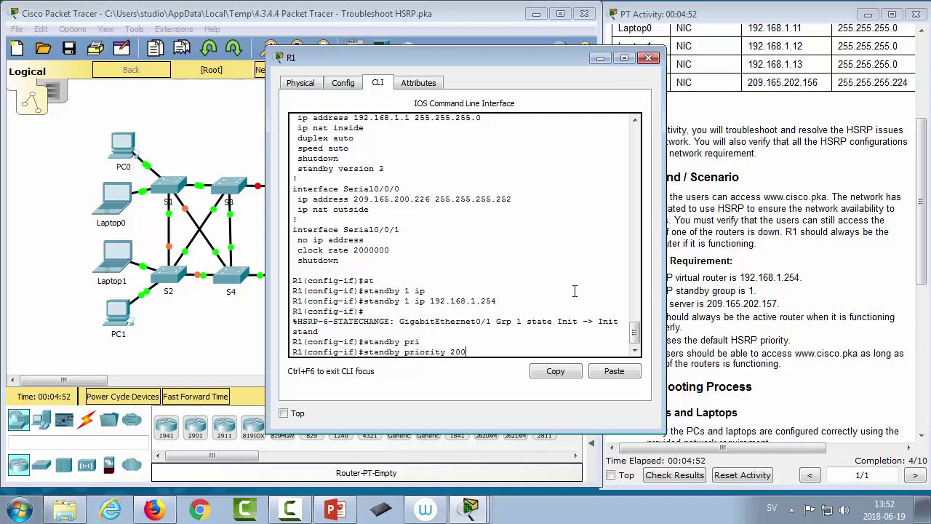
key(Return)
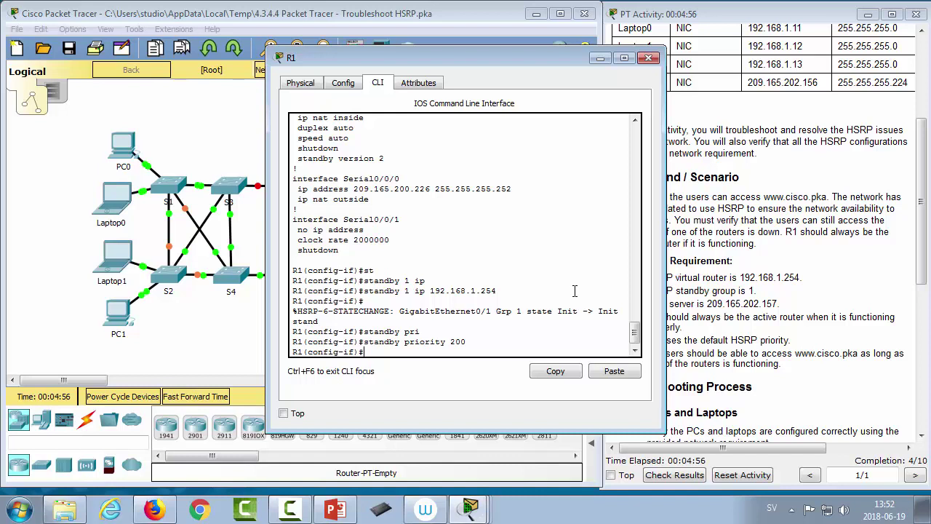
Step: Enable HSRP preemption on R1's GigabitEthernet0/1 with standby preempt, without specifying a group number
key(Up)
key(BackSpace)
key(BackSpace)
key(BackSpace)
key(BackSpace)
key(BackSpace)
key(BackSpace)
key(BackSpace)
key(BackSpace)
text(e)
key(Tab)
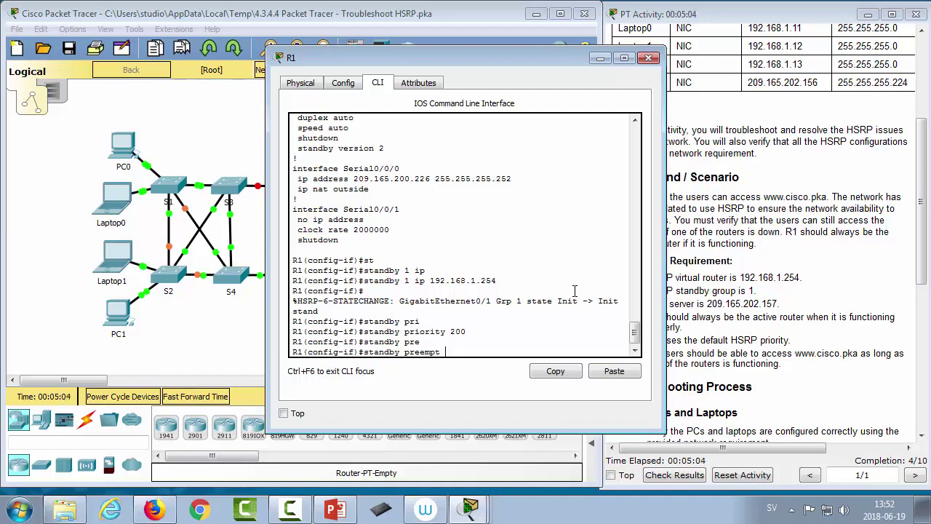
key(Return)
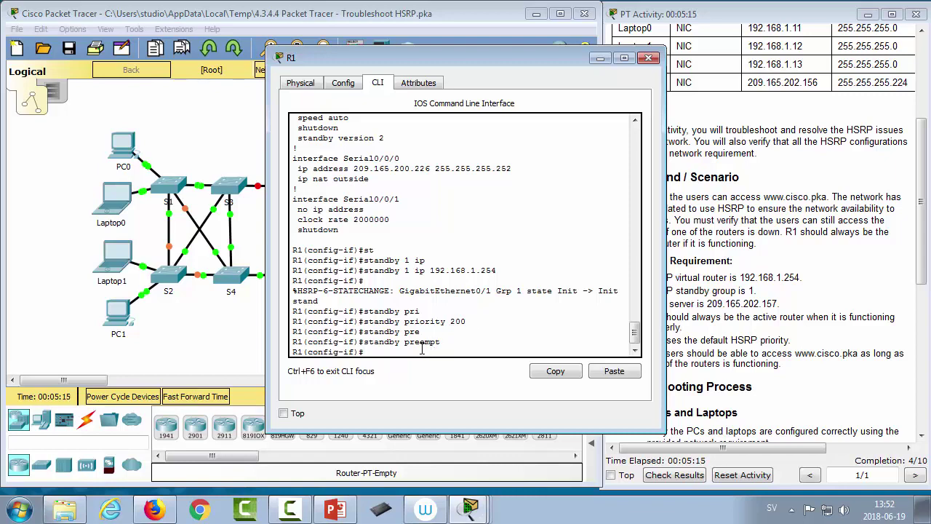
Step: Display R2's running configuration and examine the standby version and group number on GigabitEthernet0/1
click(233, 349)
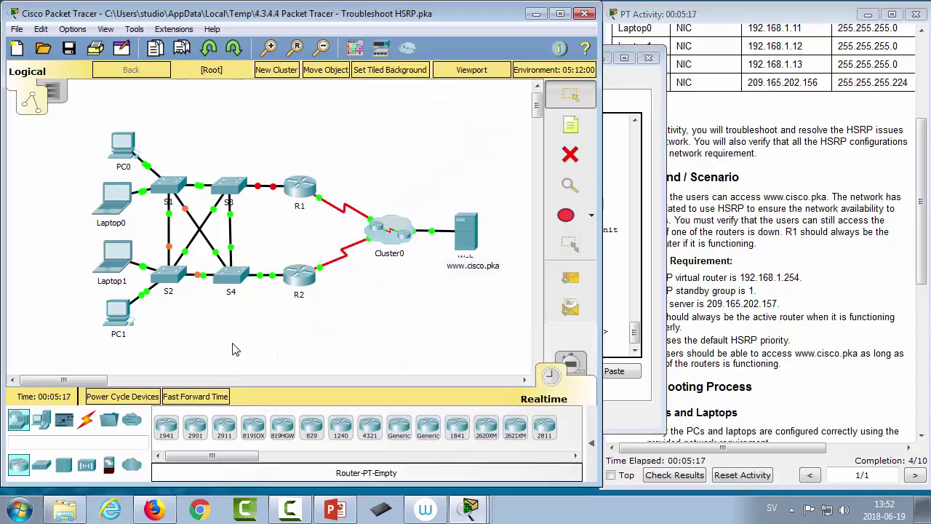
click(309, 286)
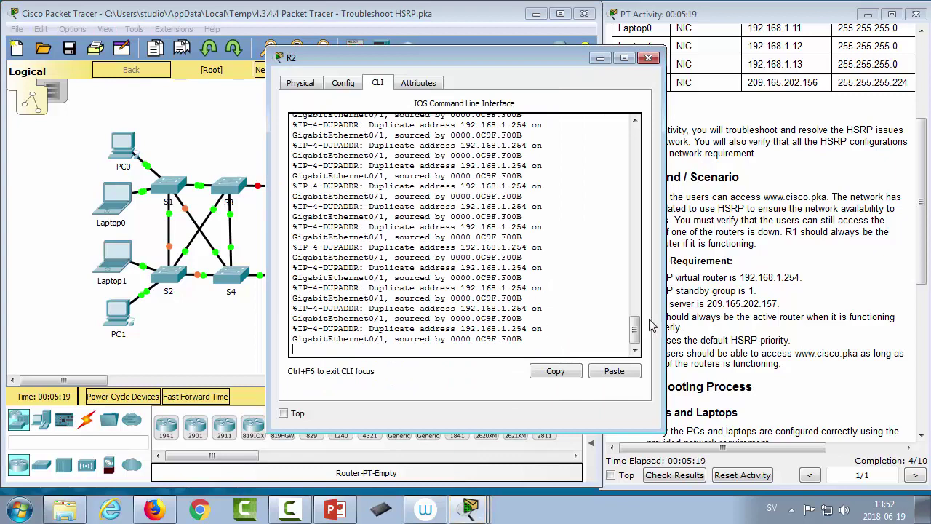
key(Return)
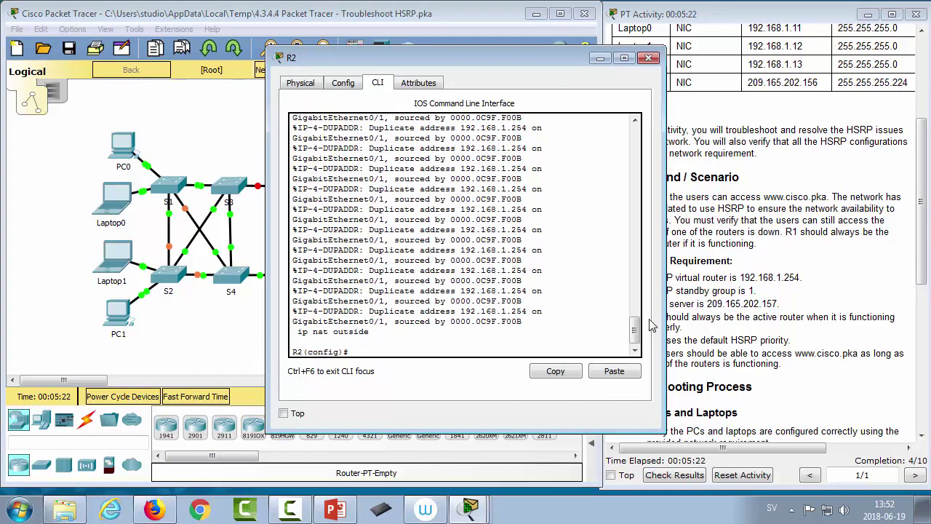
text(do show run)
key(Return)
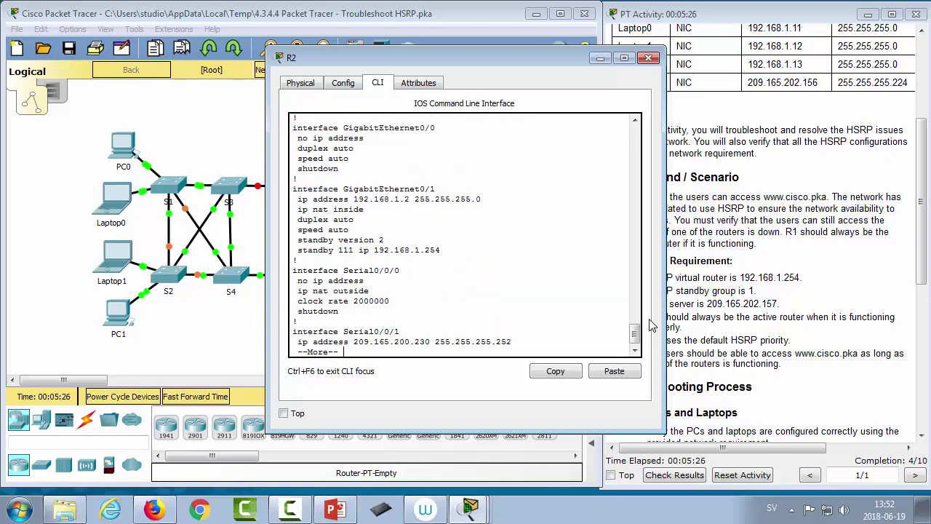
key(space)
key(space)
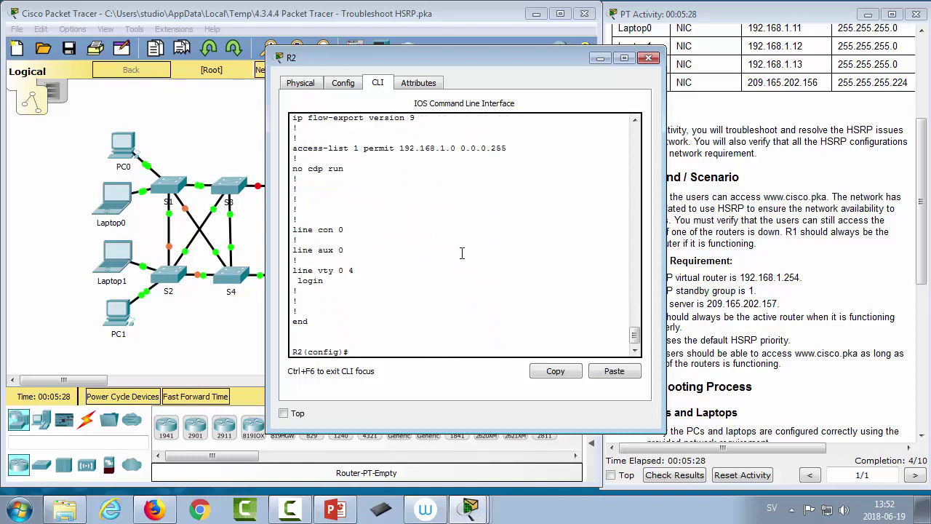
scroll(463, 251, up, 10)
drag(456, 219, 411, 211)
click(356, 208)
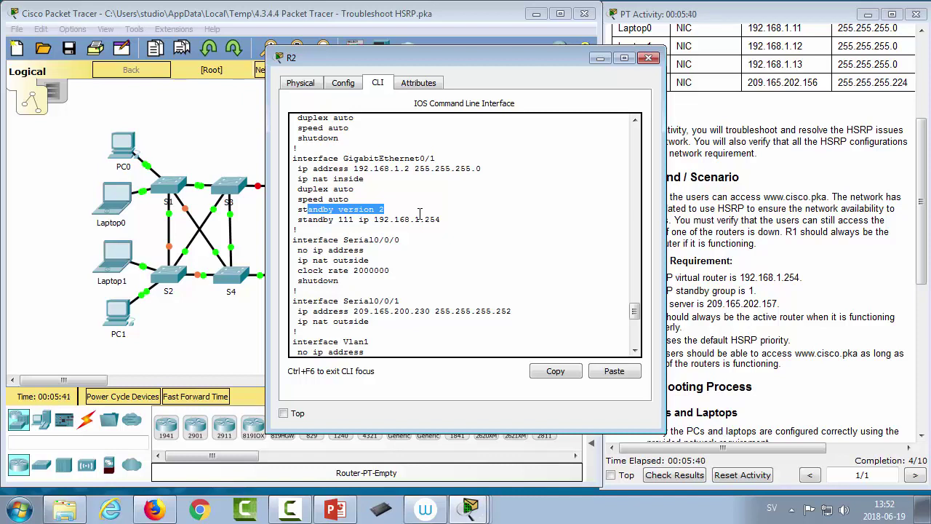
drag(345, 218, 369, 220)
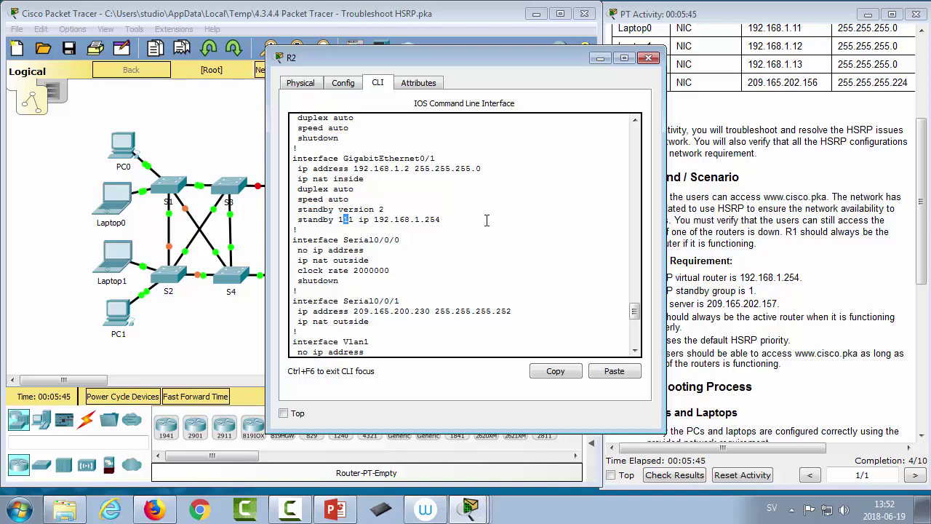
Step: Enter R2's gig0/1 interface configuration and remove HSRP standby group 111 with no standby 111
key(Up)
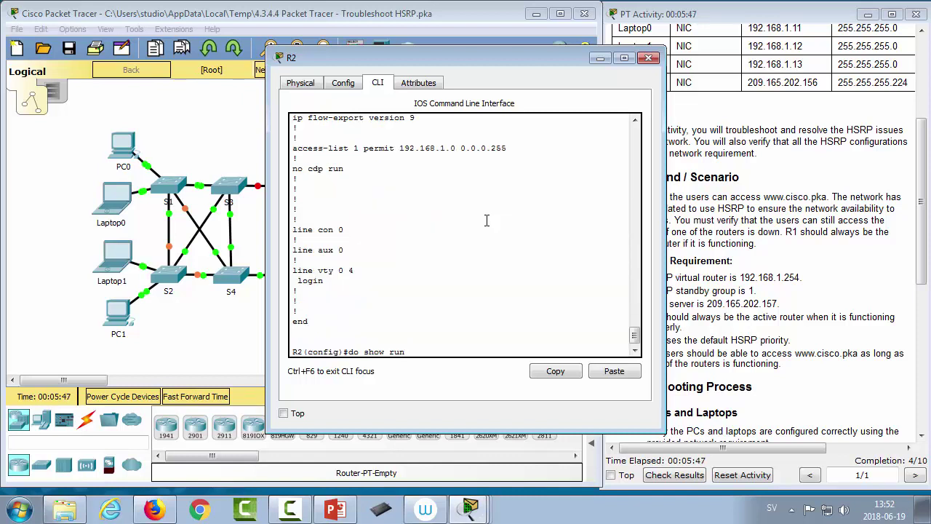
key(BackSpace)
key(BackSpace)
key(BackSpace)
key(BackSpace)
key(BackSpace)
key(BackSpace)
key(BackSpace)
key(BackSpace)
key(BackSpace)
key(BackSpace)
text(interf)
key(Tab)
text(gig0/1)
key(Return)
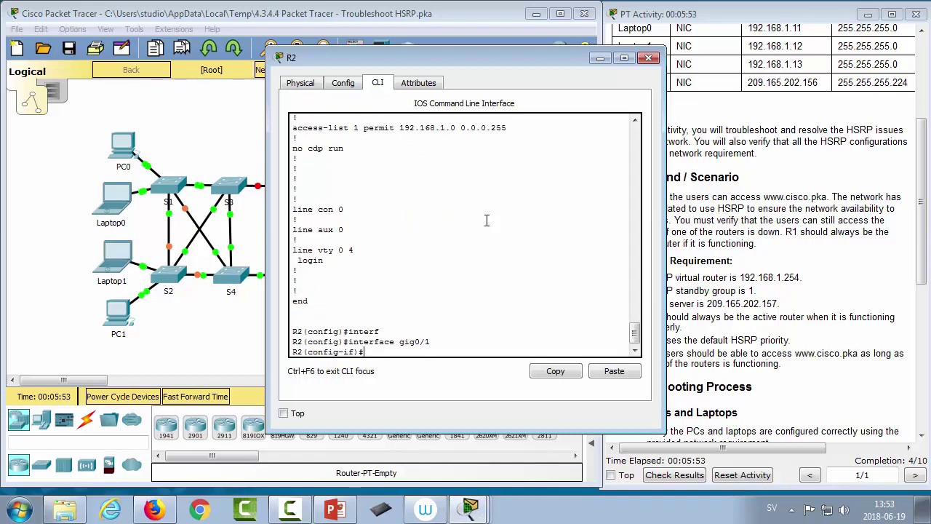
text(no st)
key(Tab)
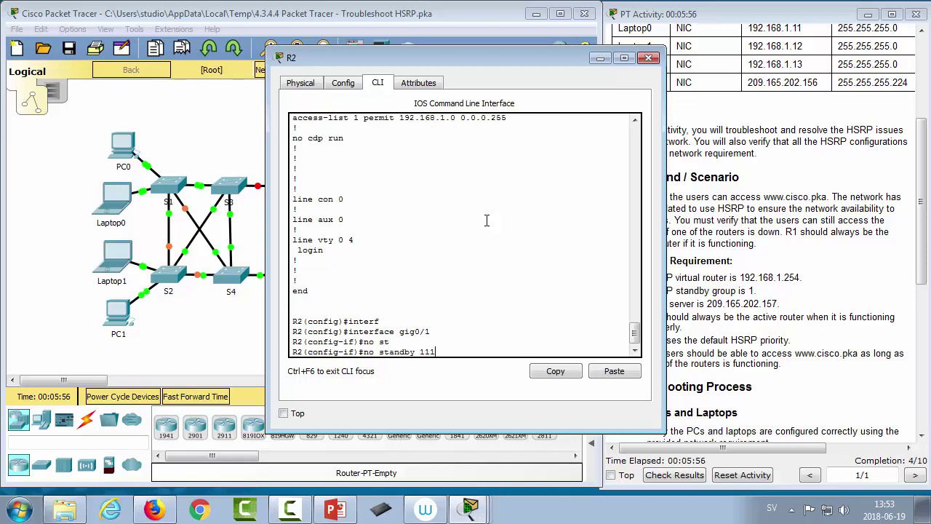
text(111)
key(Return)
Step: Configure HSRP group 1 on R2's GigabitEthernet0/1 with the virtual IP address 192.168.1.254
text(st)
key(Tab)
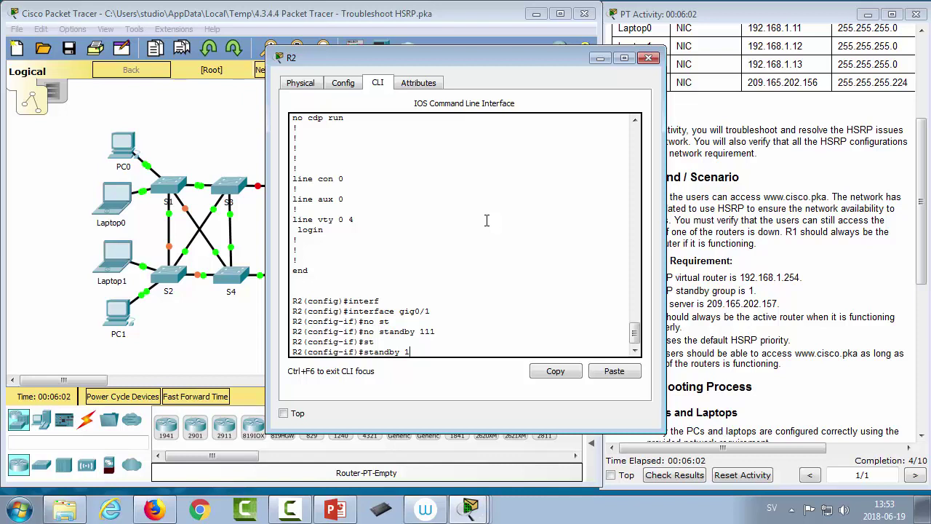
text(ip 192.168.1.254)
key(Return)
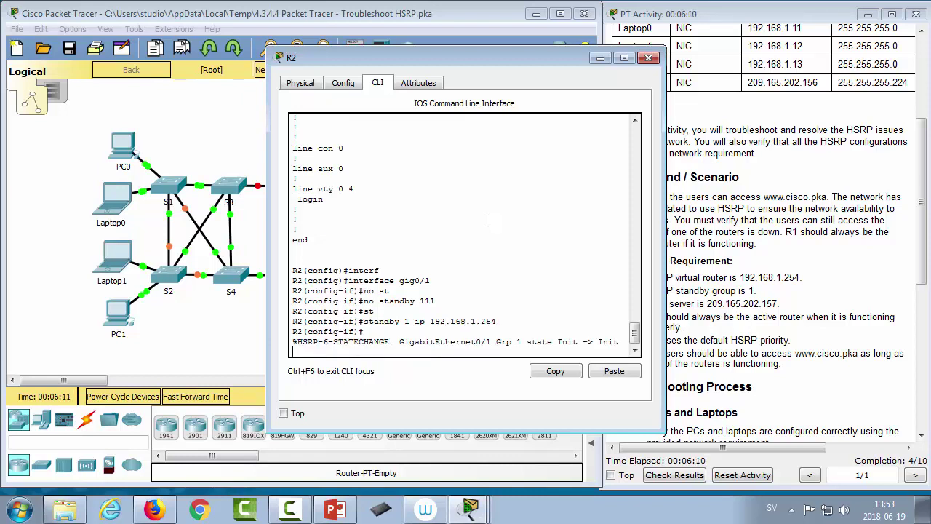
Step: Enable R1's GigabitEthernet0/1 with no shut and fast-forward the simulation time
click(245, 347)
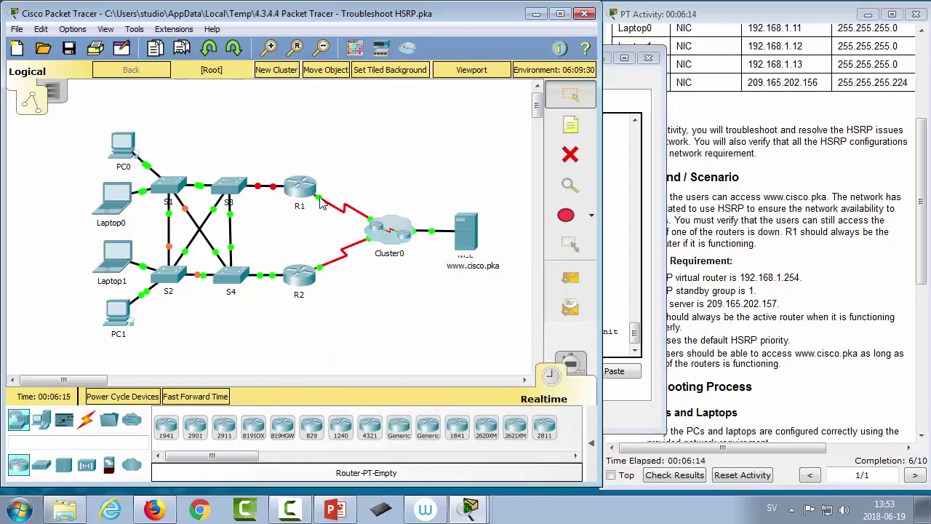
click(293, 184)
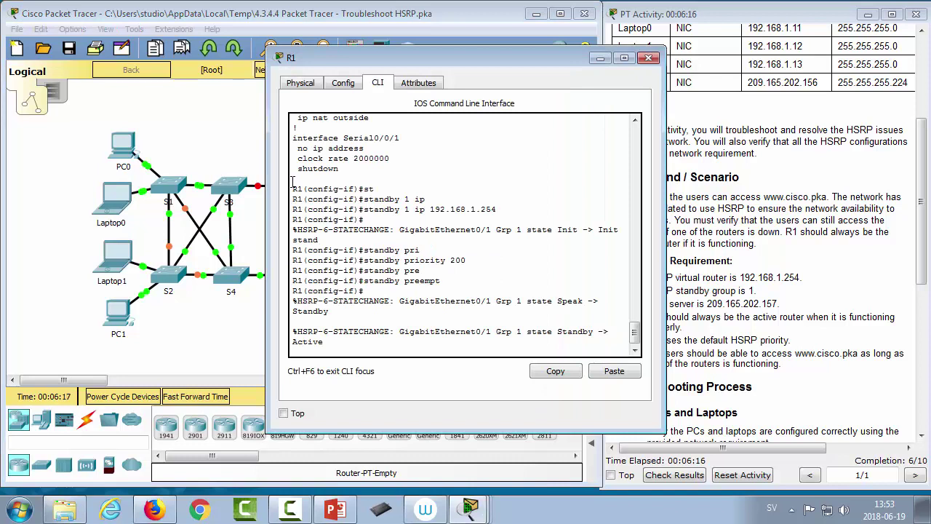
key(Return)
key(Up)
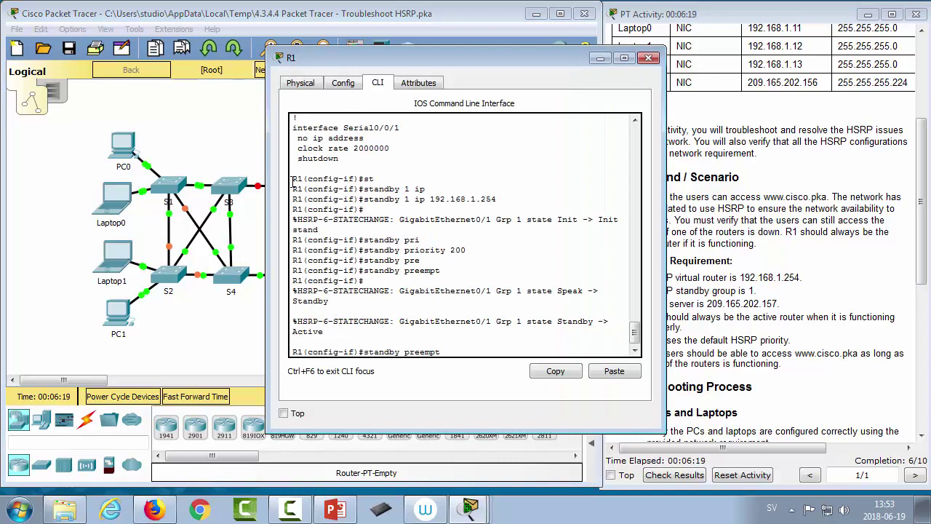
key(BackSpace)
key(BackSpace)
key(BackSpace)
key(BackSpace)
key(BackSpace)
key(BackSpace)
key(BackSpace)
key(BackSpace)
key(BackSpace)
key(BackSpace)
key(BackSpace)
key(BackSpace)
key(BackSpace)
key(BackSpace)
key(BackSpace)
key(BackSpace)
text(no)
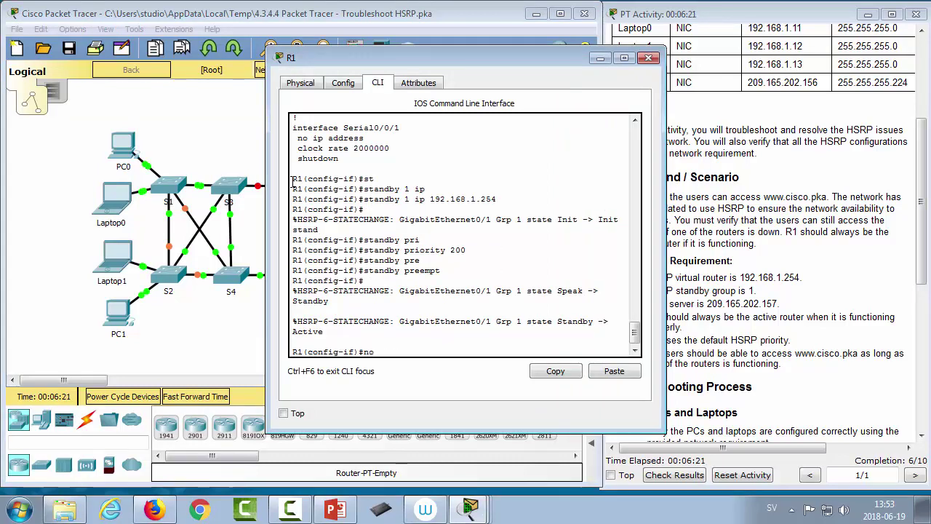
text( shut)
key(Return)
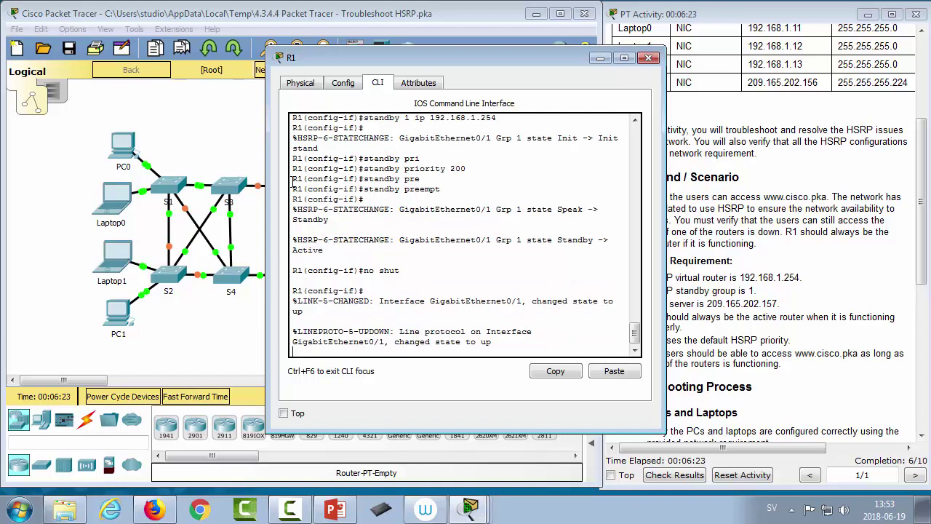
click(218, 357)
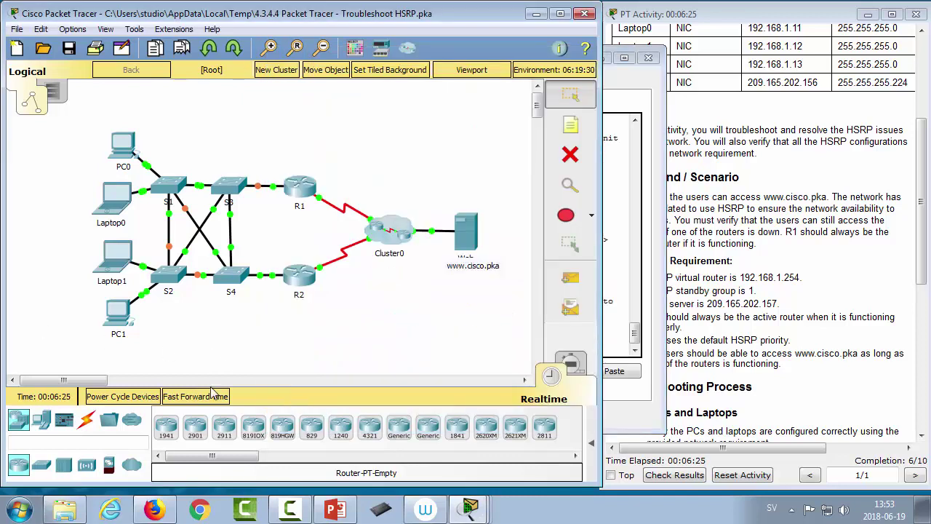
click(211, 395)
Step: Display R1's HSRP status with do show standby and check its state, preemption and priority
click(300, 191)
key(Return)
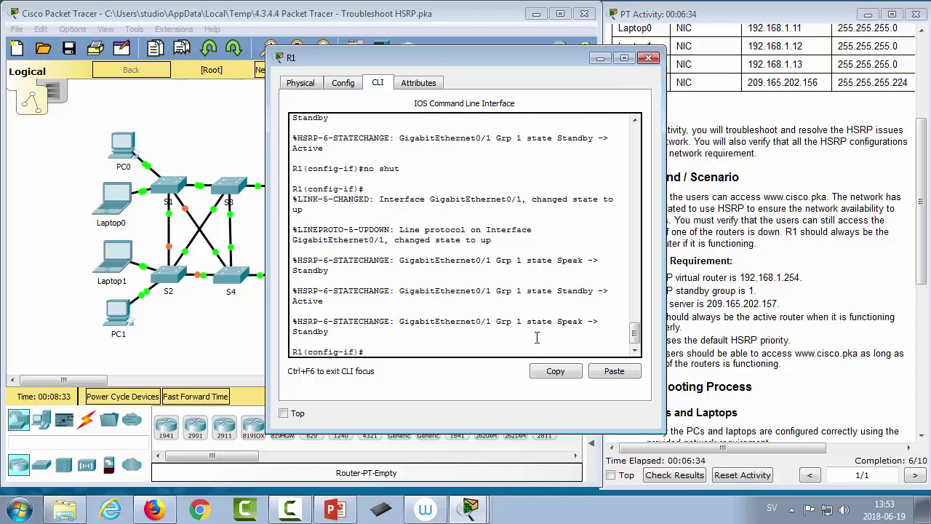
text(do show st)
key(Tab)
key(Return)
key(Up)
text(a)
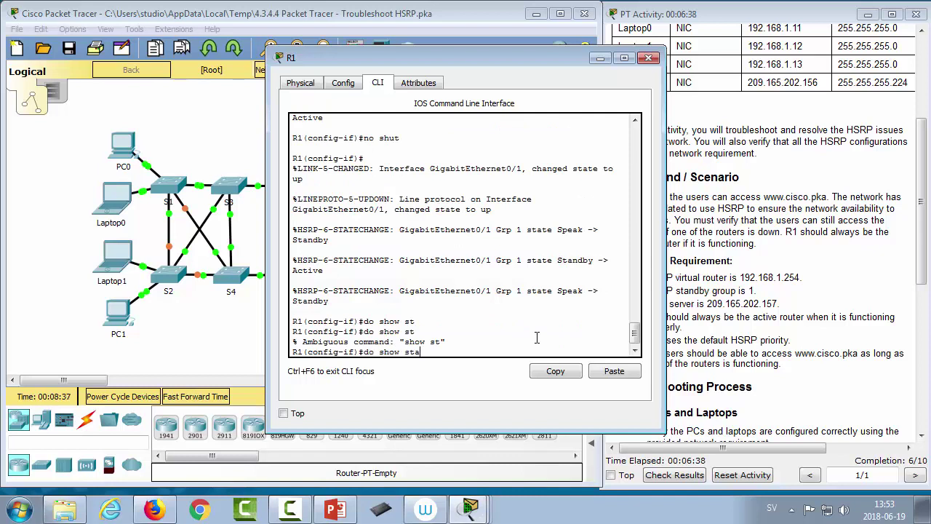
text(ndby)
key(Return)
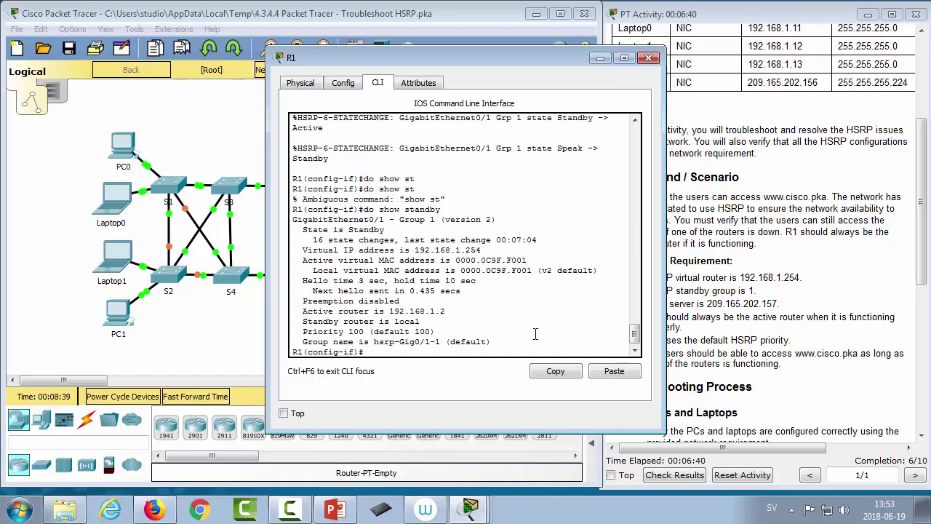
drag(333, 229, 365, 230)
drag(401, 300, 308, 300)
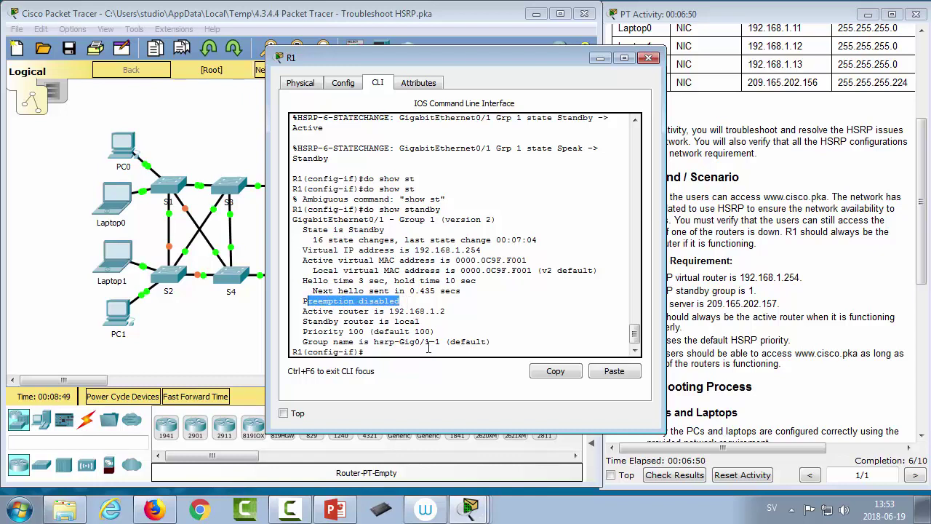
drag(317, 331, 424, 332)
click(398, 349)
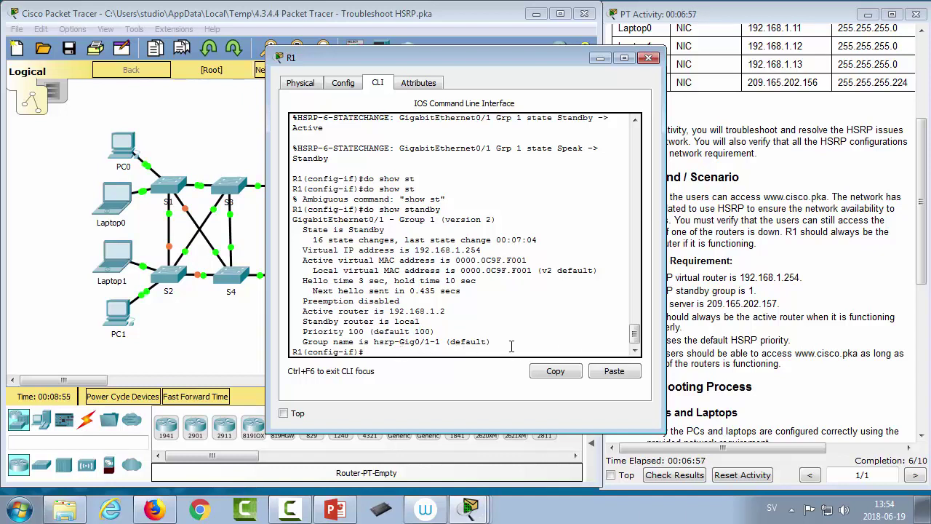
Step: Display R2's HSRP status with do show standby and check its state and virtual IP address
click(230, 353)
click(301, 280)
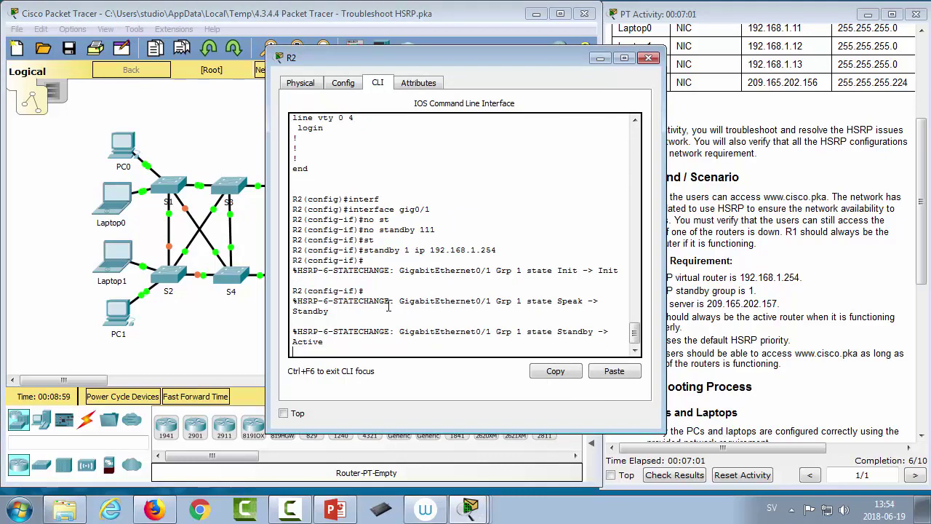
key(Return)
text(do show )
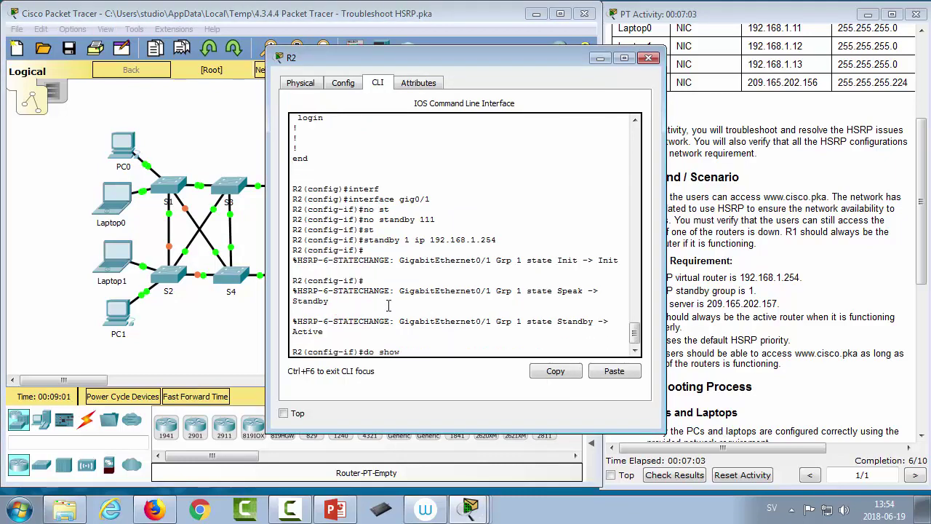
text(standby)
key(Return)
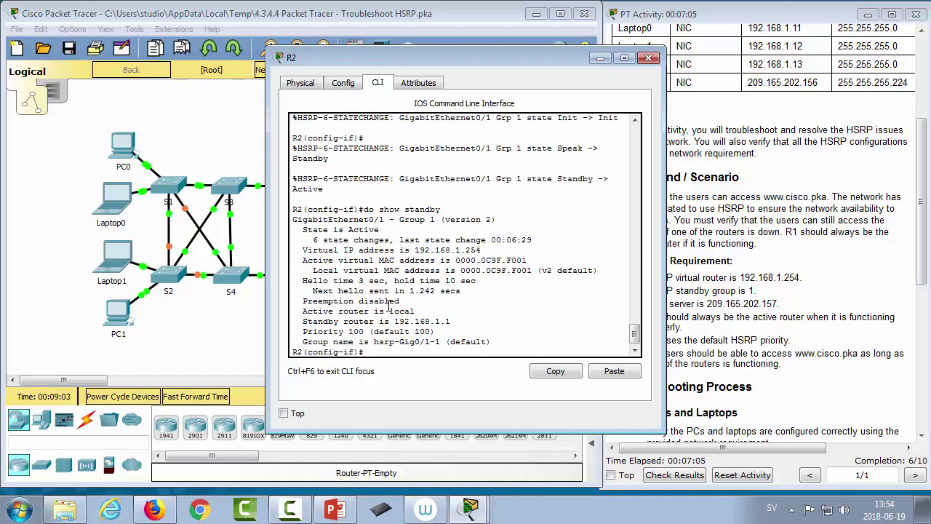
drag(325, 228, 445, 250)
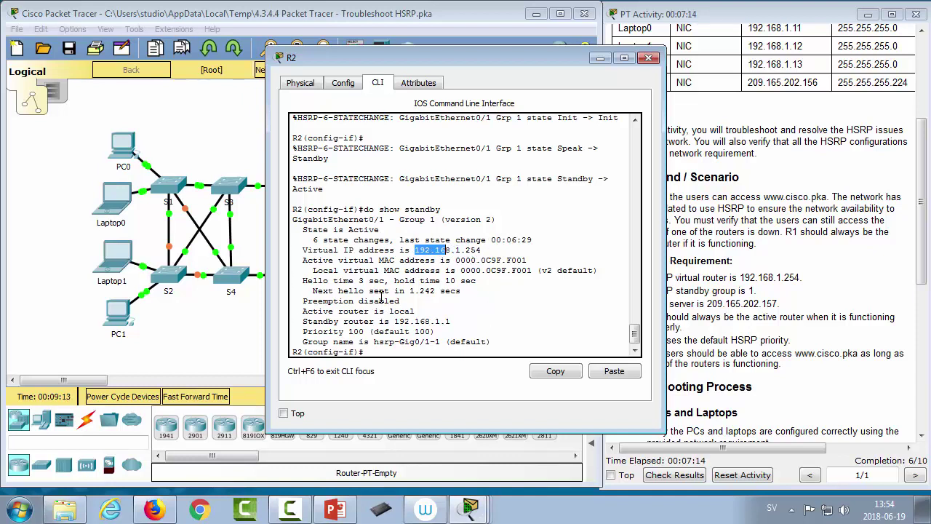
Step: Display R1's running configuration with do show run and examine the standby lines under GigabitEthernet0/1
click(244, 354)
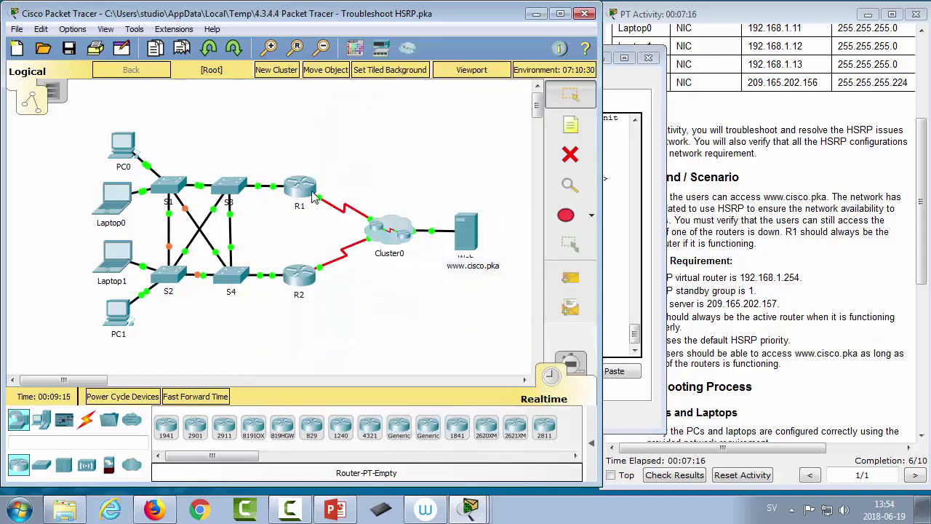
click(312, 197)
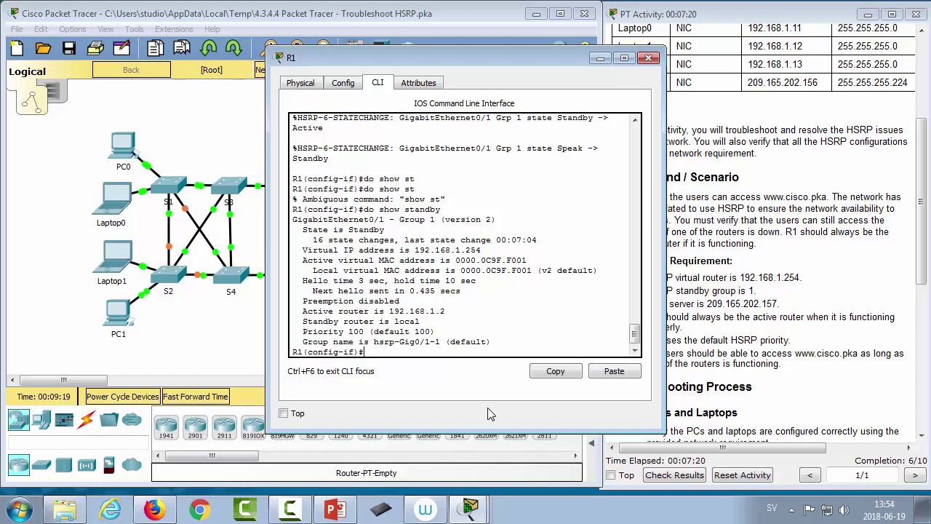
text(do show run)
key(Return)
key(space)
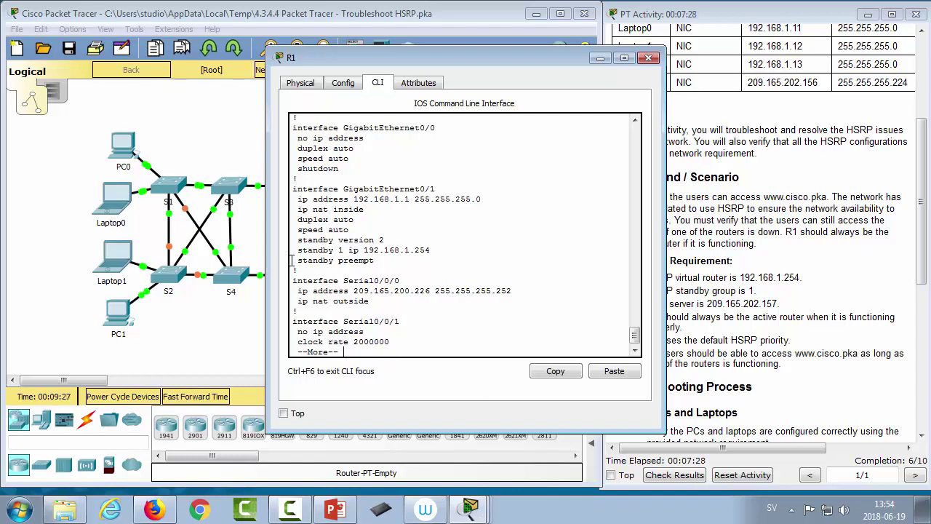
drag(312, 249, 362, 261)
click(375, 261)
Step: Leave the configuration listing and enable preemption for HSRP group 1 on R1's GigabitEthernet0/1 with standby 1 preempt
text(qdo show standby)
key(BackSpace)
key(BackSpace)
key(BackSpace)
key(BackSpace)
key(BackSpace)
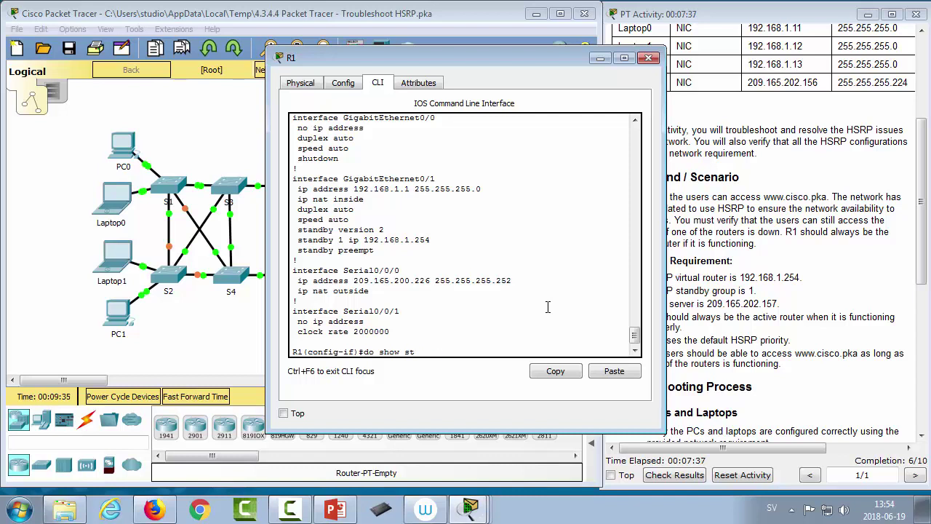
key(BackSpace)
key(BackSpace)
key(BackSpace)
key(BackSpace)
key(BackSpace)
key(BackSpace)
key(BackSpace)
key(BackSpace)
key(BackSpace)
key(BackSpace)
text(standby preempt)
key(Left)
key(Left)
key(Left)
key(Left)
key(Left)
key(Left)
key(Left)
text(1)
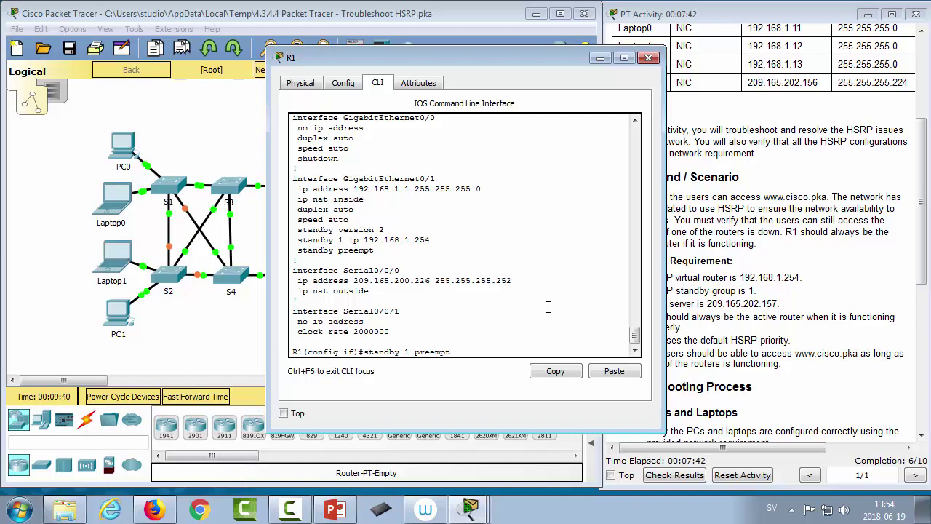
key(Return)
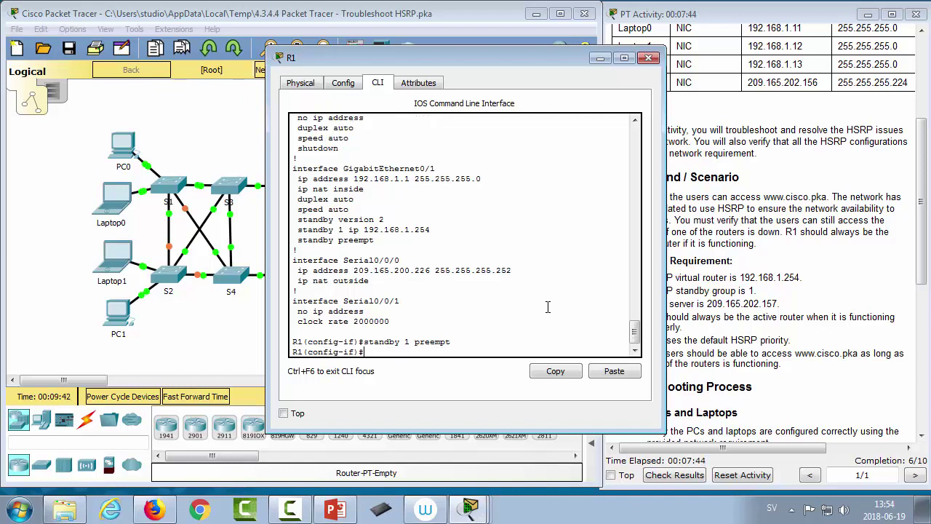
Step: Set R1's HSRP group 1 priority to 200 with standby 1 priority 200
text(standby priority 200)
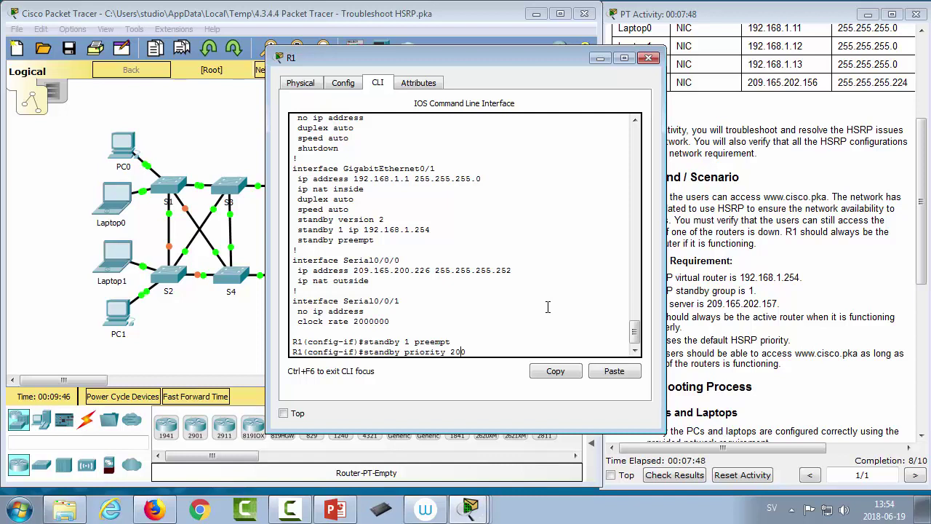
key(Left)
key(Left)
key(Left)
key(Left)
key(Left)
key(Left)
key(Left)
key(Left)
key(Left)
key(Left)
key(Left)
key(Left)
text(1)
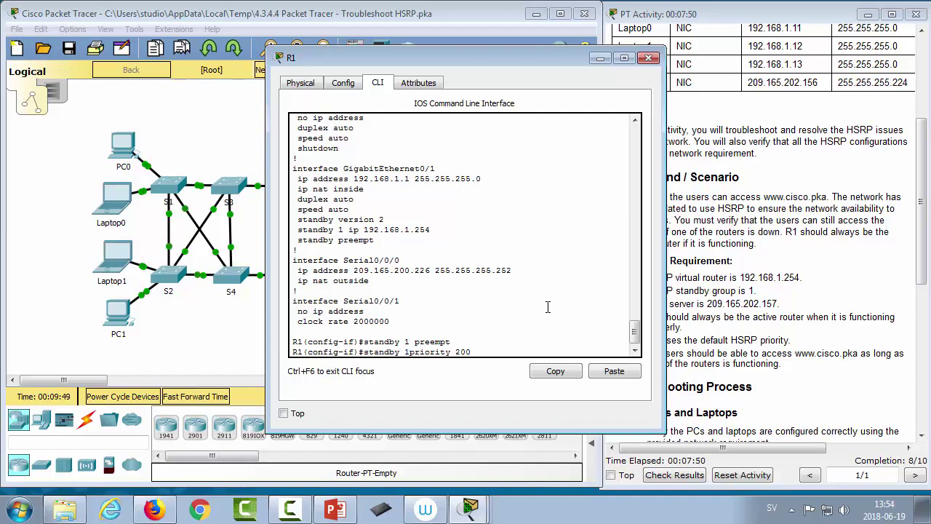
key(Return)
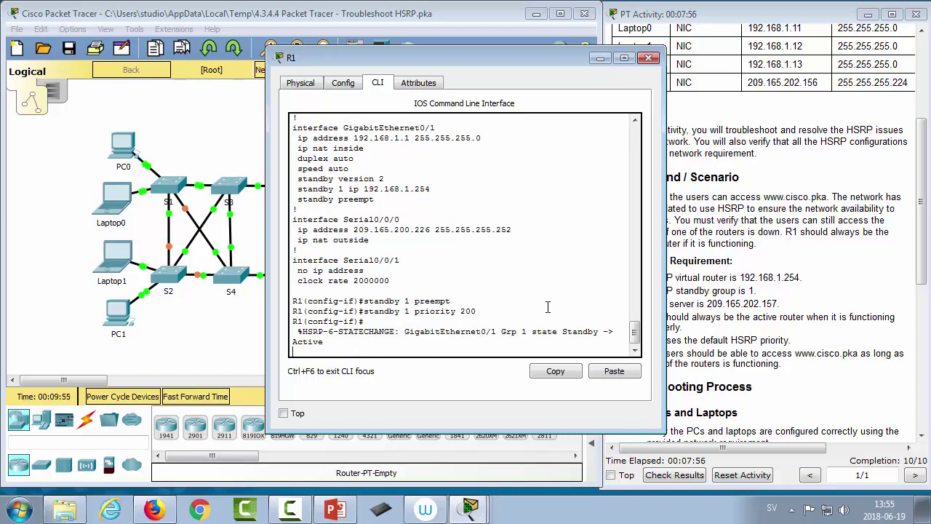
Step: Check R1's HSRP state-change message, and display its status with do show standby to check the state, group and version
drag(333, 342, 291, 329)
click(469, 314)
key(Return)
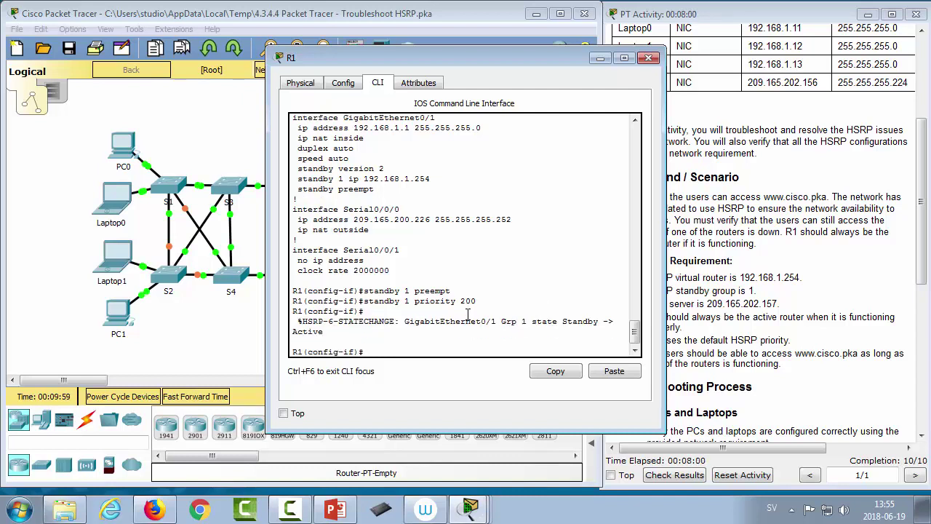
text(do show standby)
key(Return)
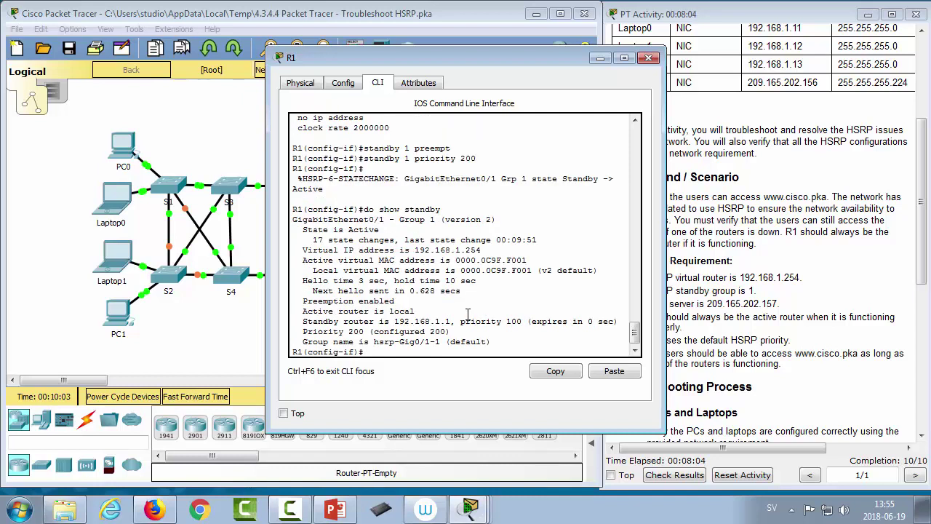
drag(359, 231, 312, 231)
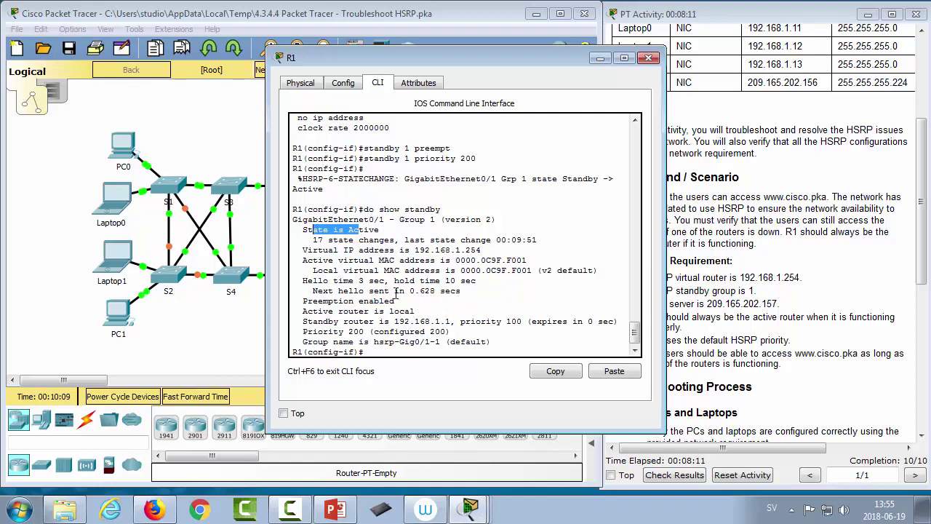
click(378, 228)
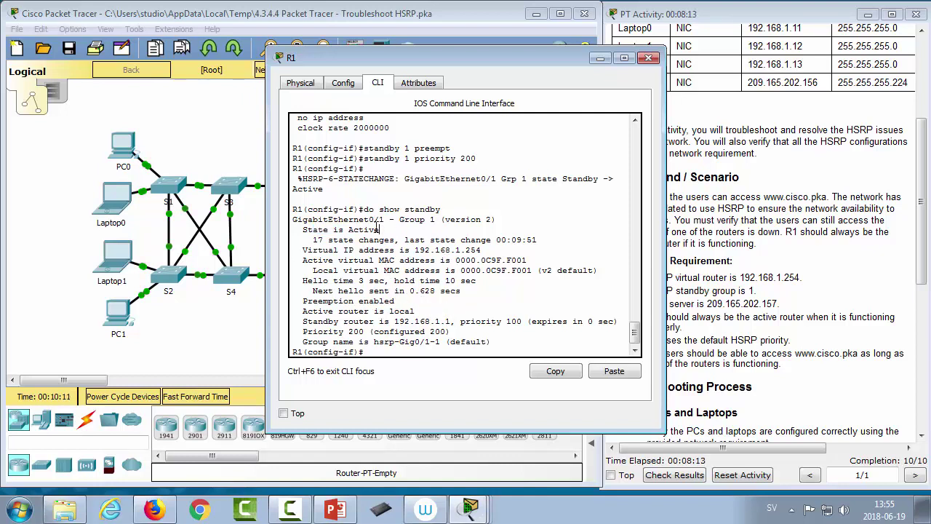
drag(384, 228, 492, 220)
click(330, 219)
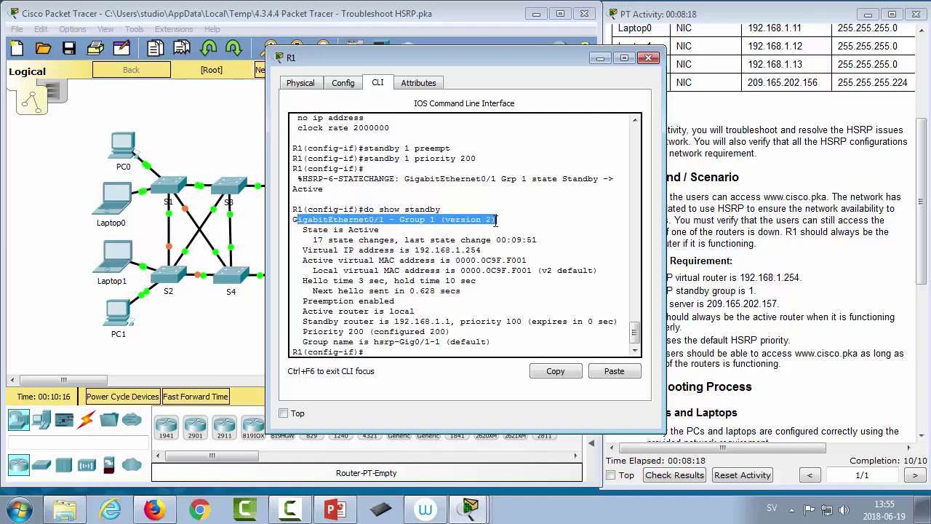
Step: Examine the virtual IP address, virtual MAC addresses, preemption and standby router in R1's HSRP status
drag(314, 250, 485, 252)
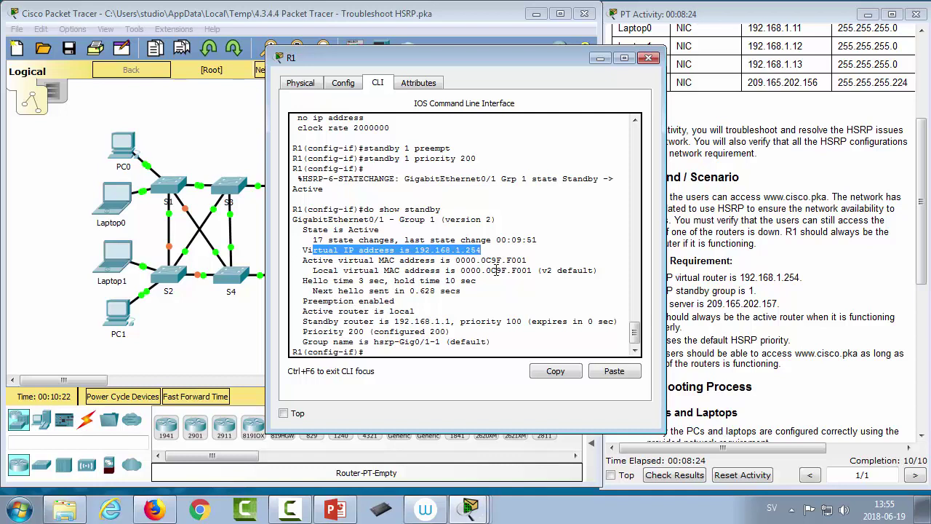
click(318, 260)
drag(308, 260, 451, 261)
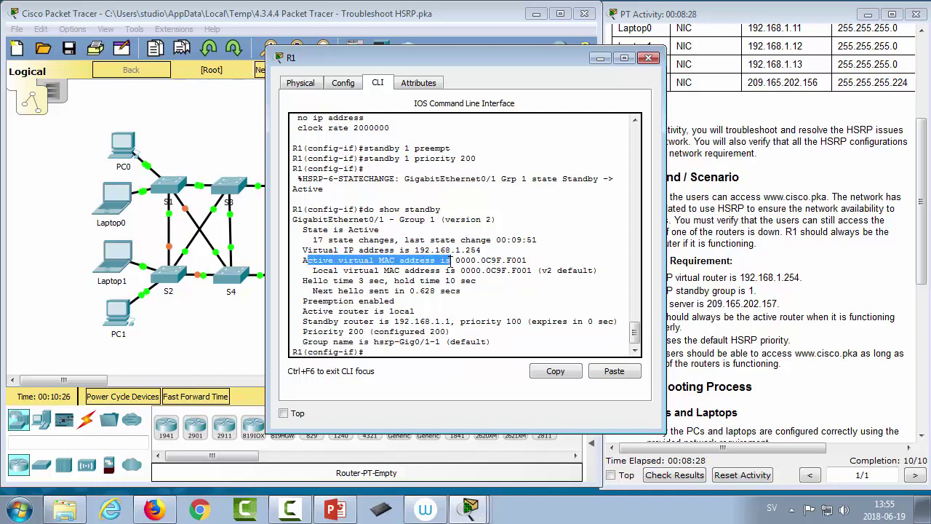
drag(339, 270, 441, 271)
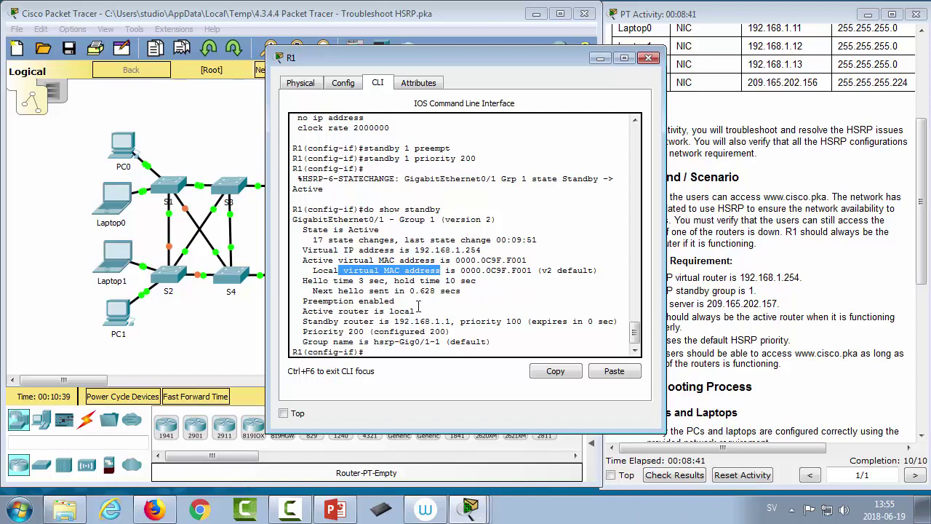
click(357, 300)
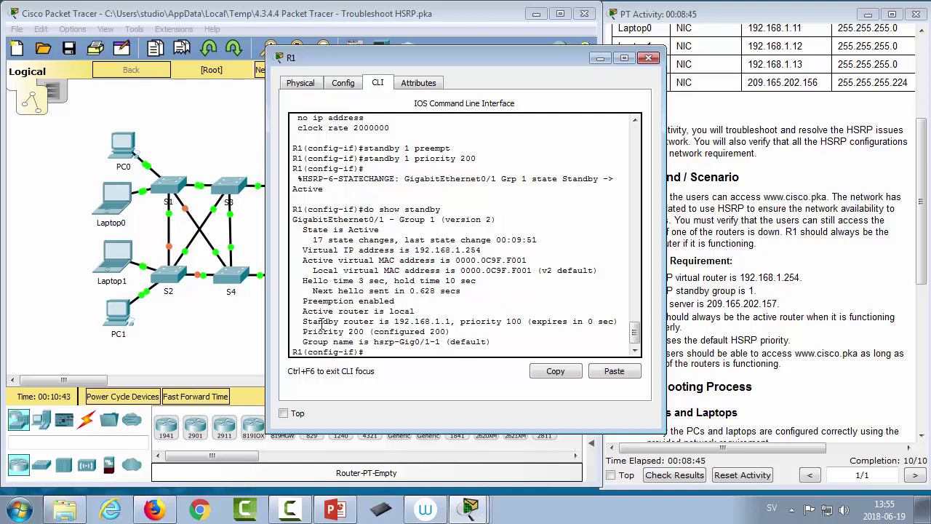
drag(311, 322, 449, 321)
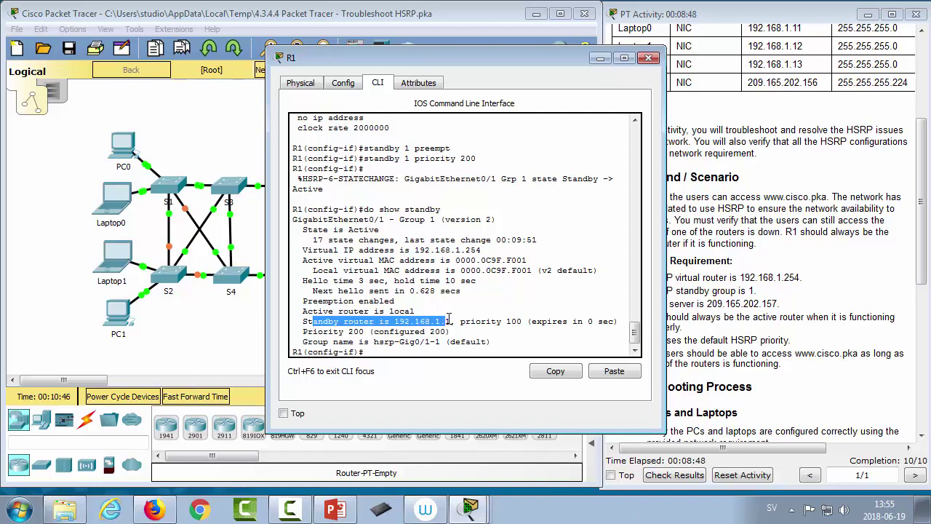
Step: Test connectivity by sending two simple PDUs from PC0 to the Web server, and delete the PDU scenario
click(170, 338)
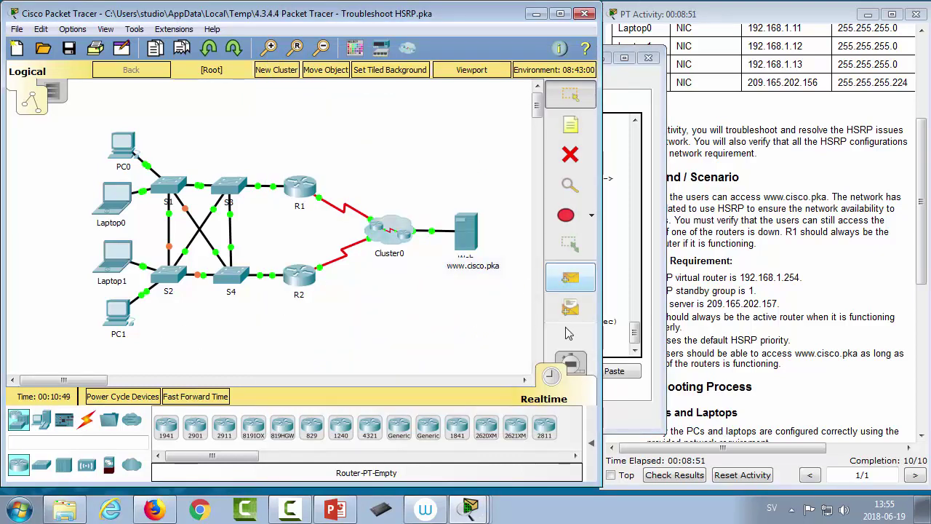
click(567, 280)
click(122, 149)
click(455, 240)
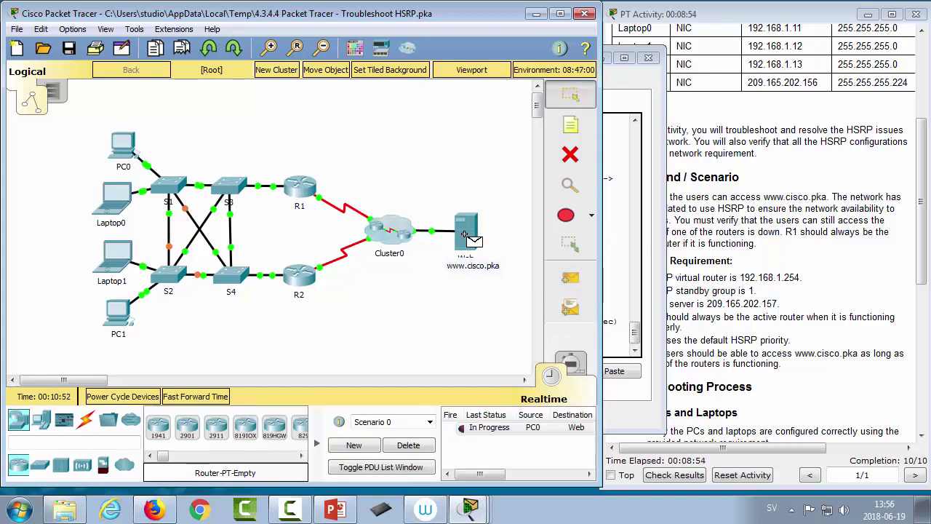
click(573, 287)
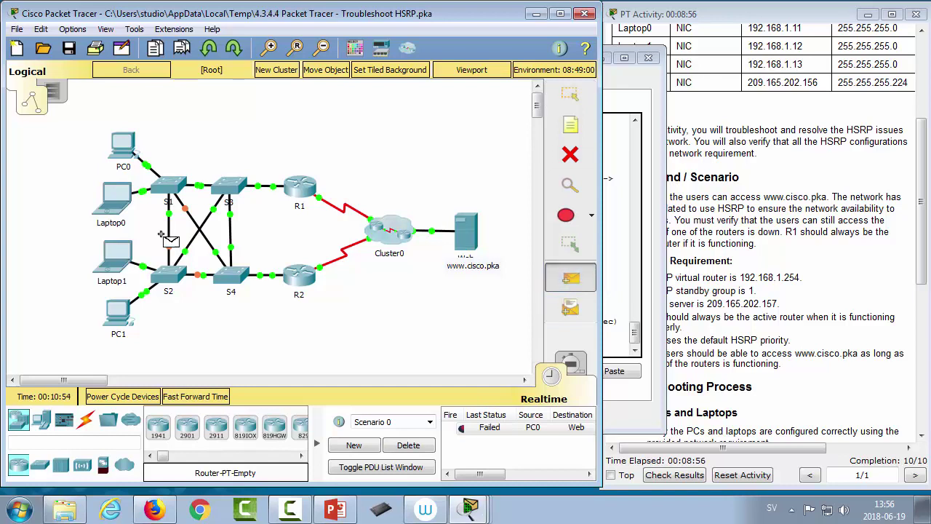
click(138, 155)
click(463, 234)
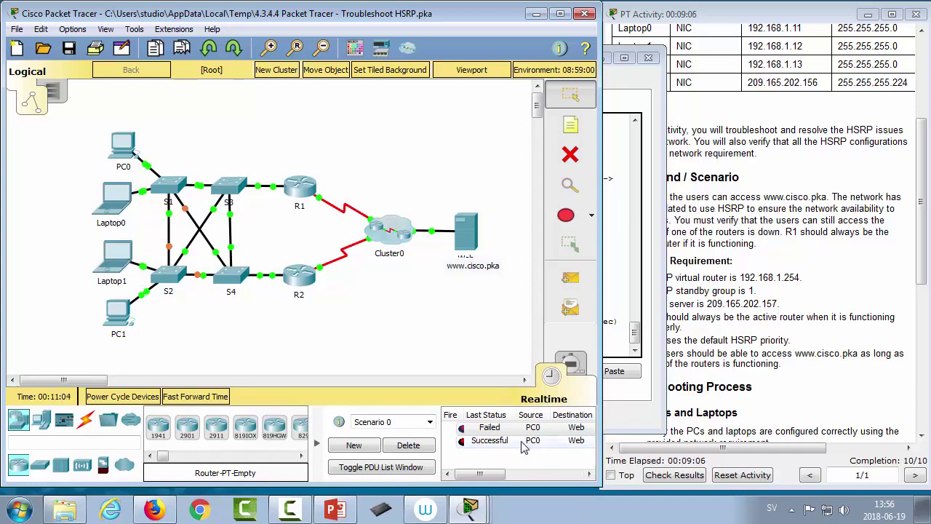
click(424, 446)
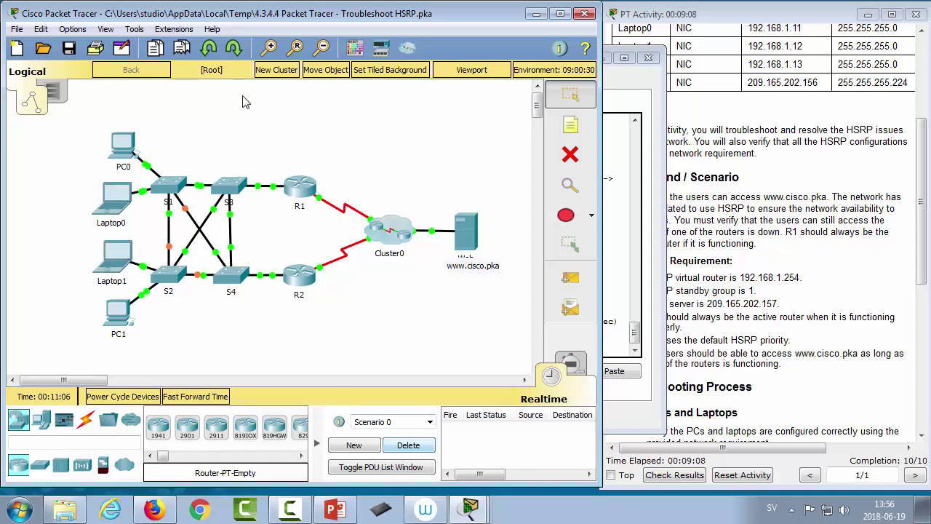
Step: Shut down R1's GigabitEthernet0/1 with the shutdown command and fast-forward the simulation time
click(308, 188)
click(445, 348)
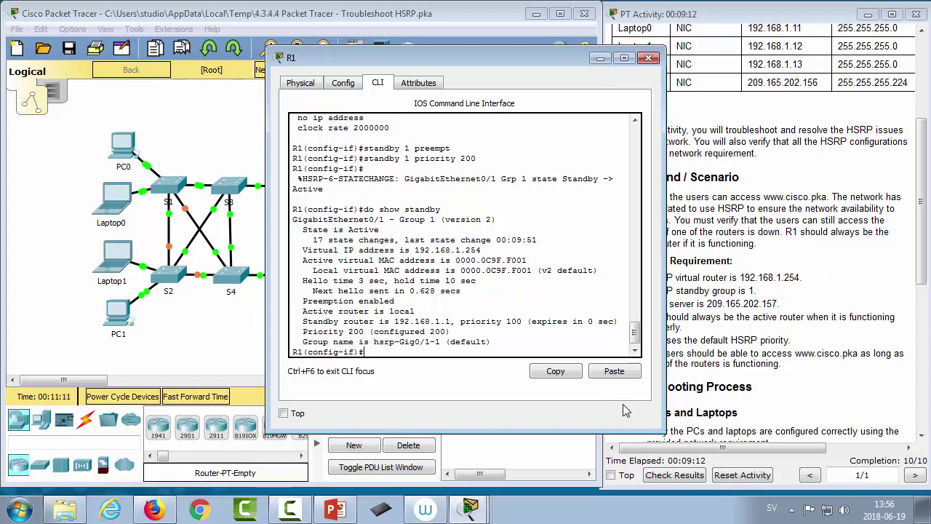
key(Return)
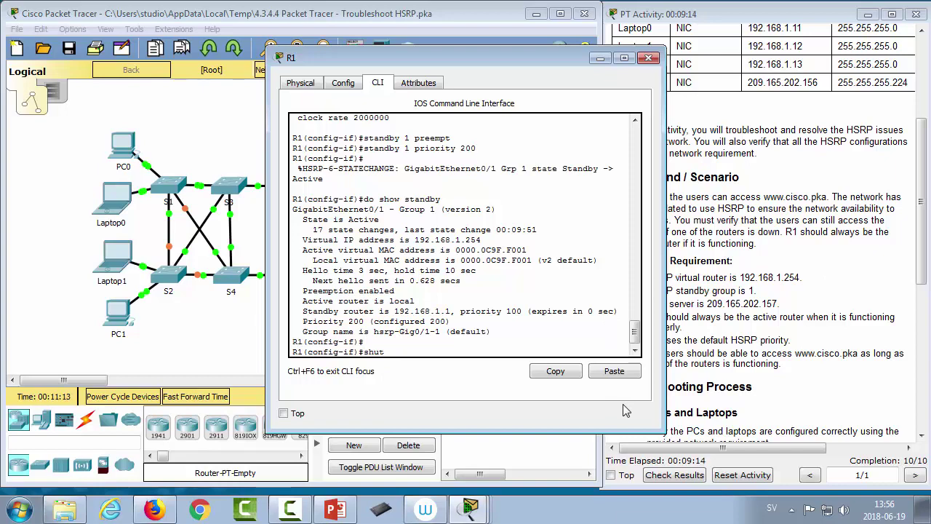
text(shut)
key(Tab)
key(Return)
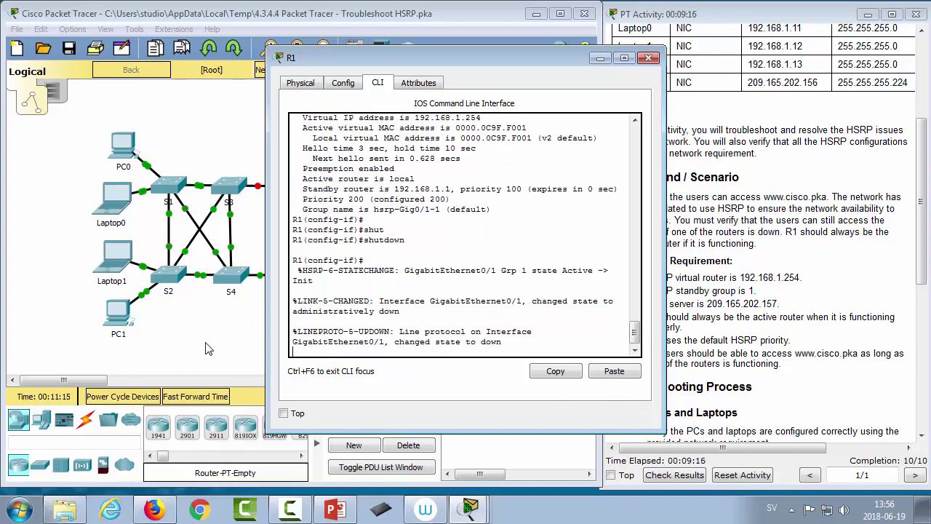
click(206, 348)
click(220, 396)
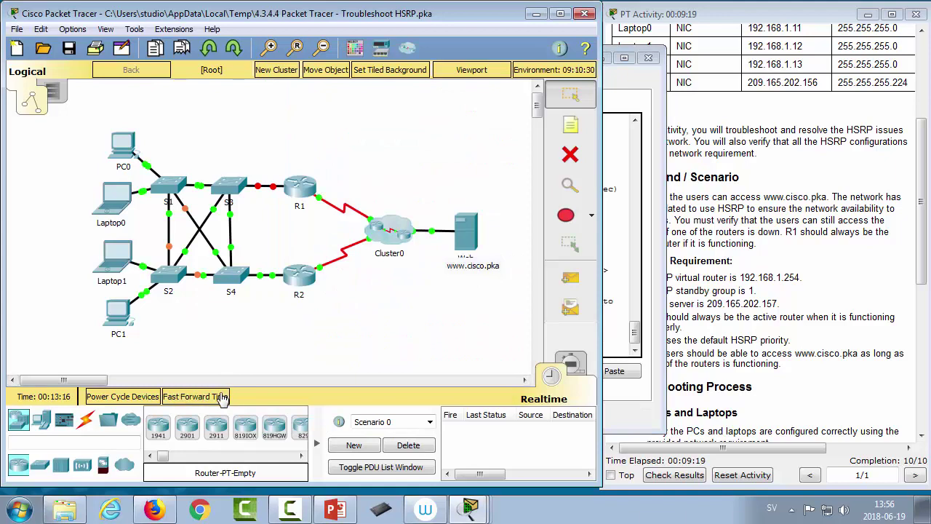
Step: Open R2's command line and check its latest HSRP state-change messages for GigabitEthernet0/1
click(306, 288)
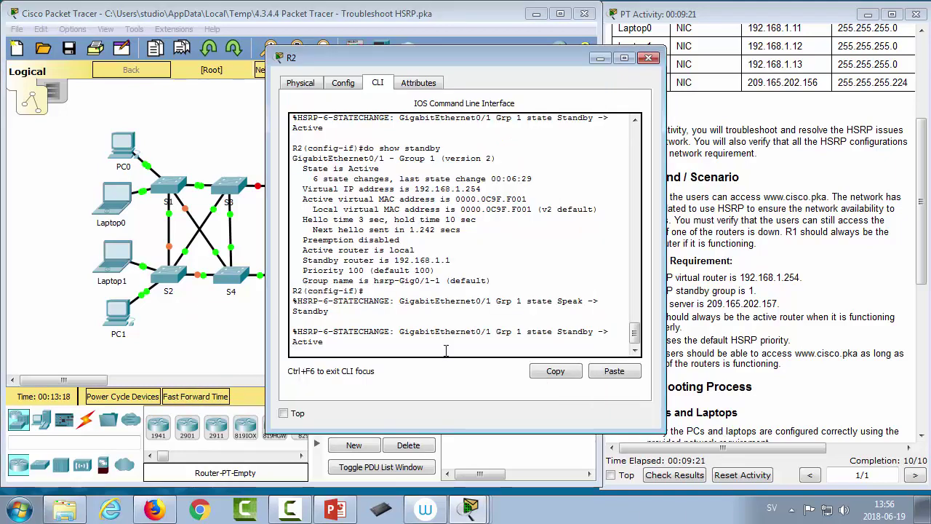
key(Return)
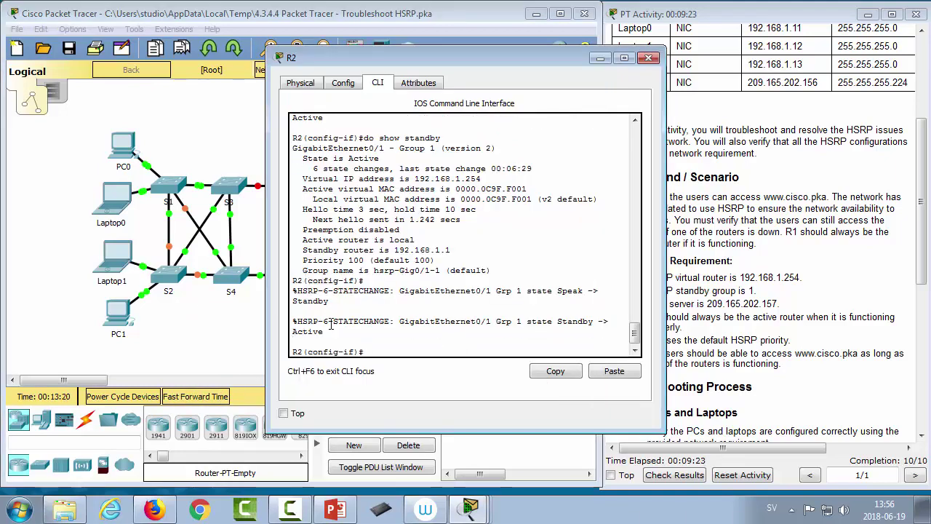
drag(325, 334, 283, 291)
click(312, 329)
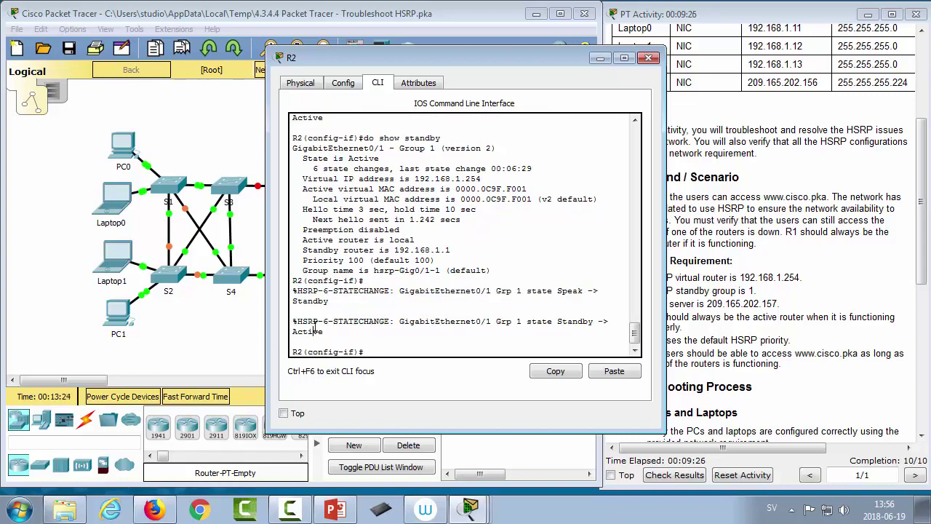
Step: Test failover through R2 by sending two simple PDUs from PC0 to the Web server
click(224, 341)
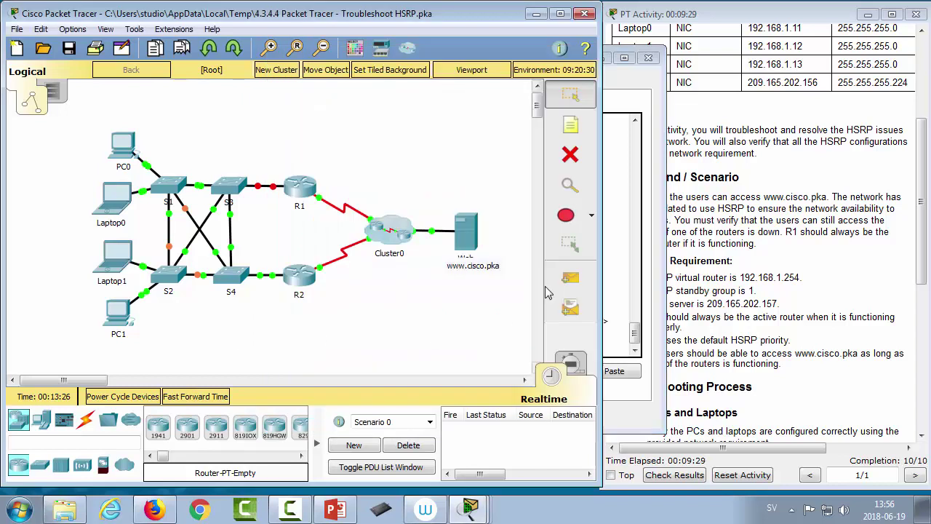
click(464, 231)
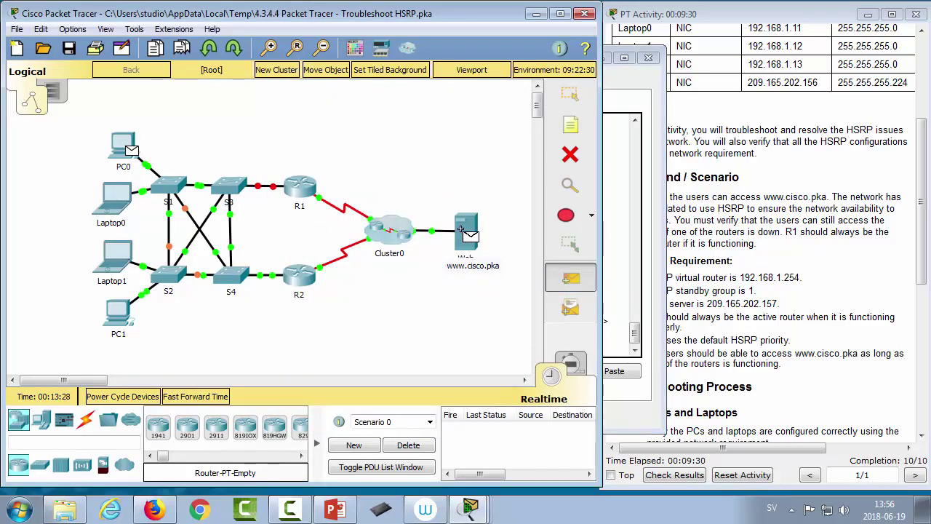
click(570, 281)
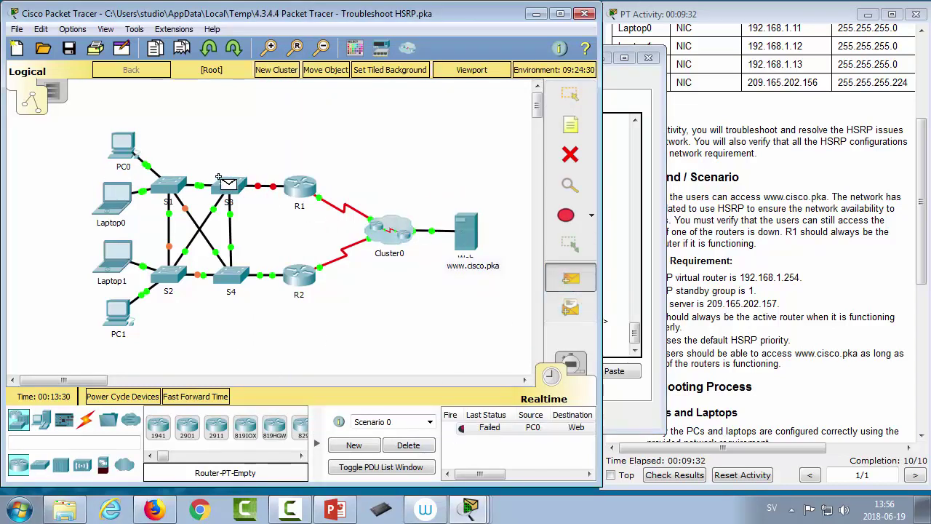
click(125, 145)
click(461, 239)
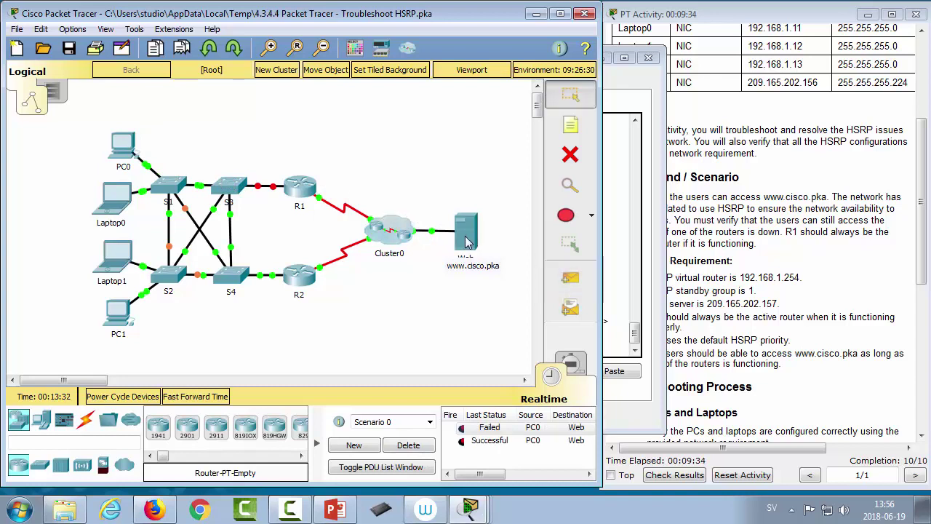
mouse_move(451, 500)
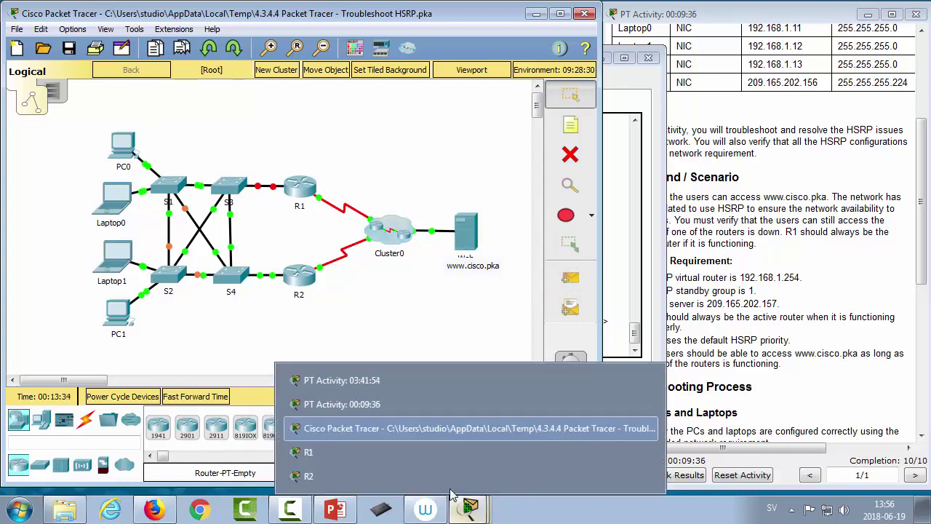